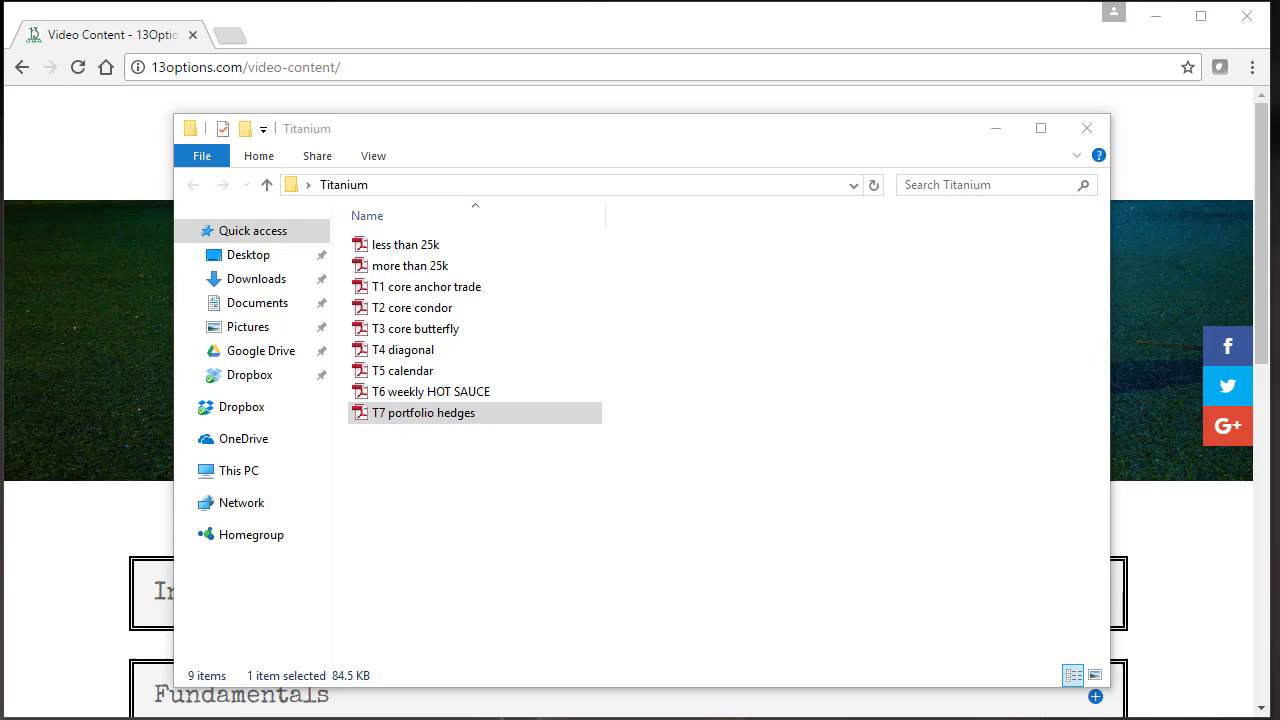
Expand the Titanium module's video list on the course page, then minimize Chrome to reveal the Titanium folder.
{"action": "left_click", "coordinate": [62, 514]}
{"action": "scroll", "coordinate": [82, 520], "scroll_direction": "down", "scroll_amount": 6}
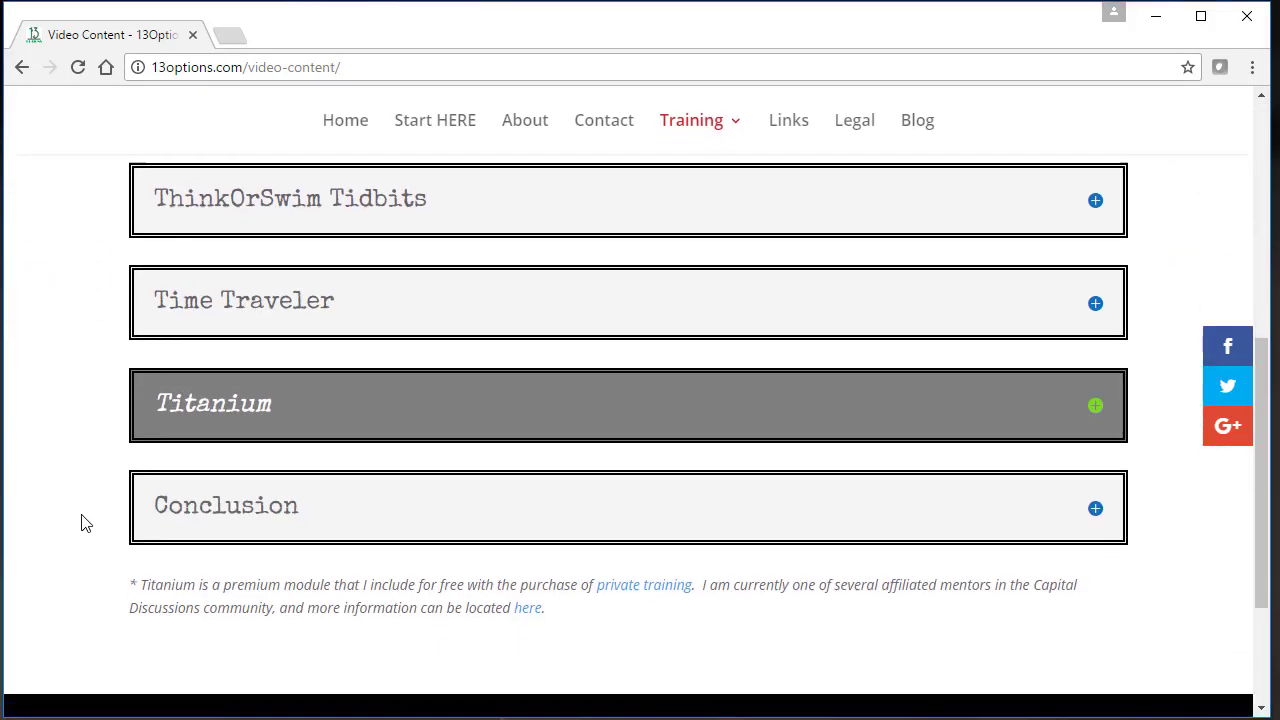
{"action": "left_click", "coordinate": [220, 407]}
{"action": "scroll", "coordinate": [457, 420], "scroll_direction": "down", "scroll_amount": 2}
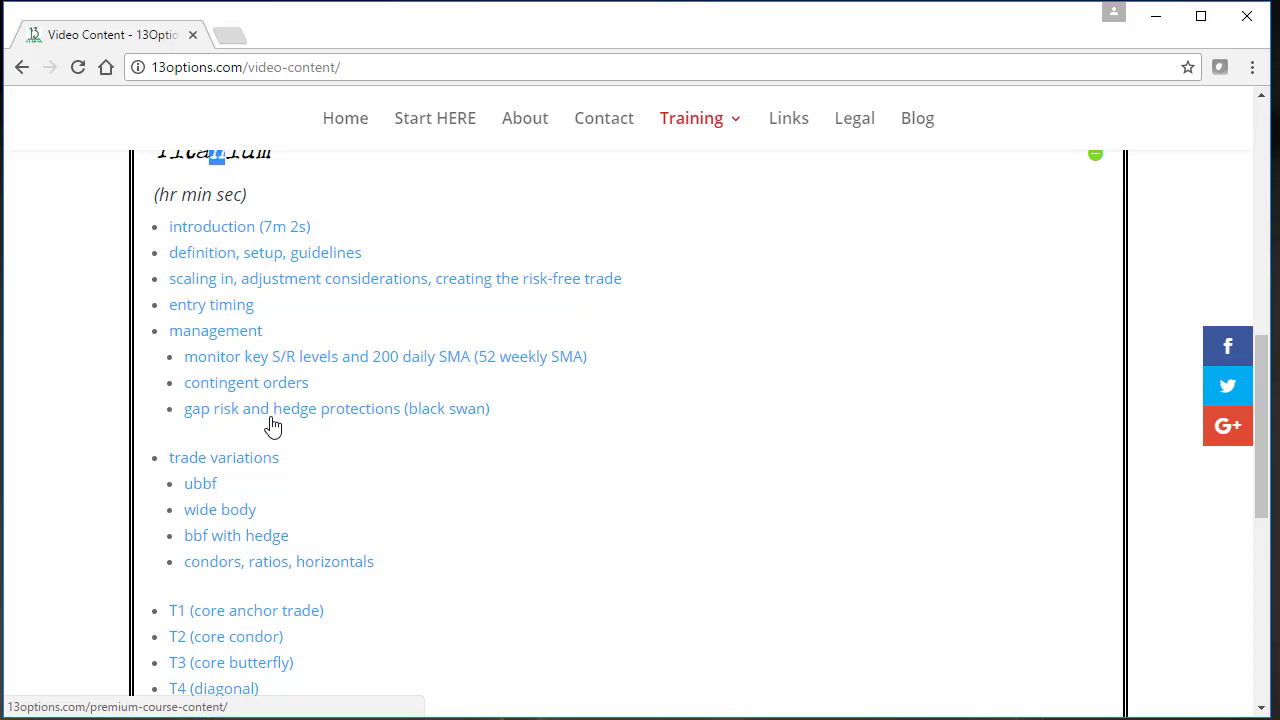
{"action": "left_click", "coordinate": [1153, 18]}
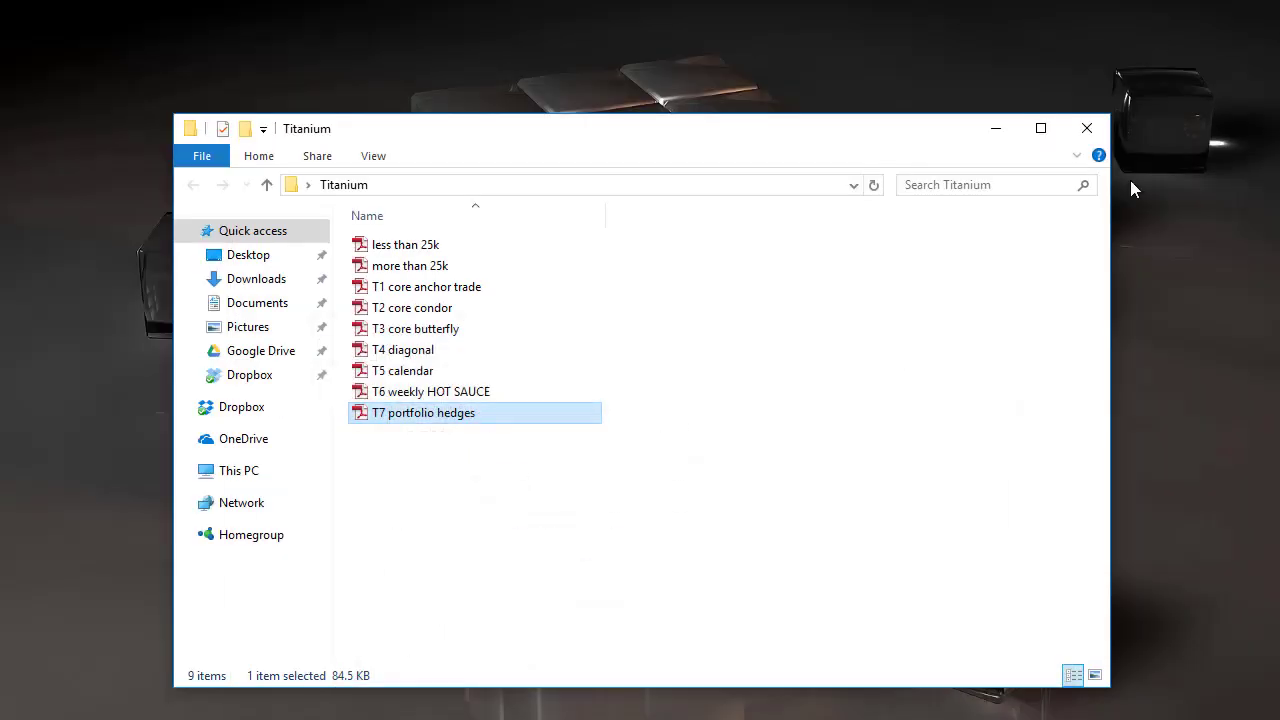
{"action": "double_click", "coordinate": [422, 419]}
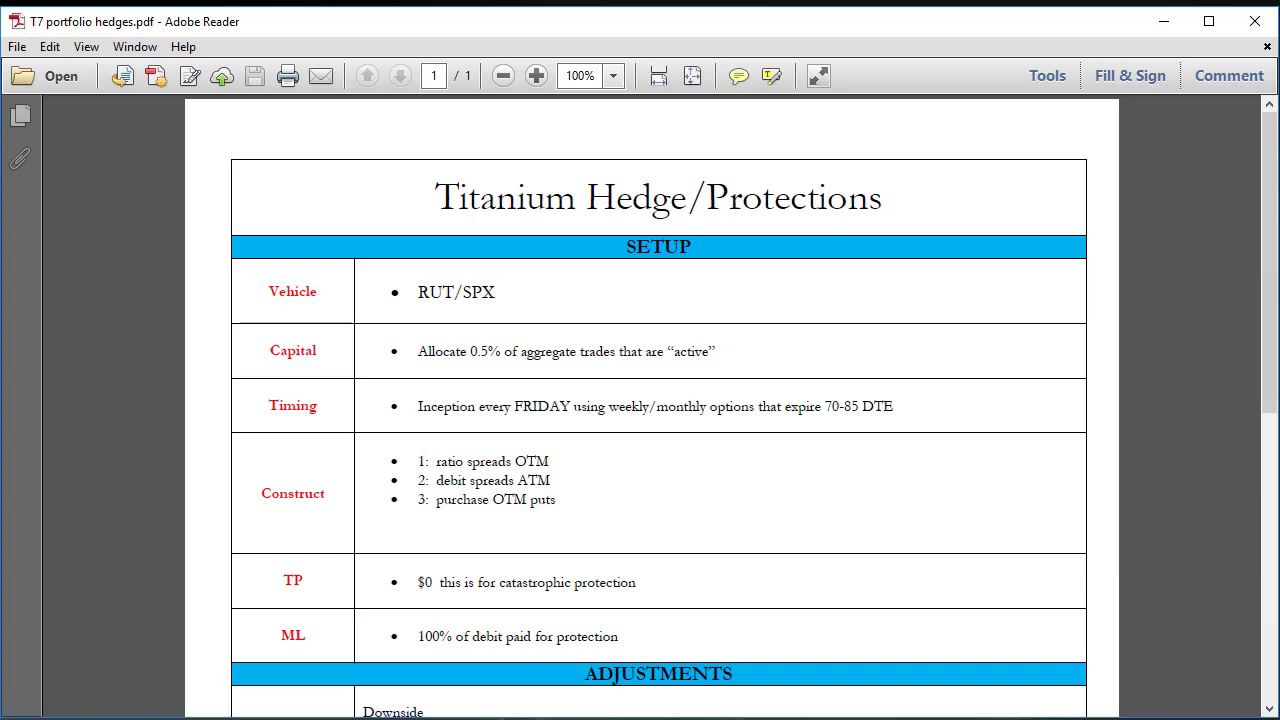
{"action": "key", "text": "alt+Tab"}
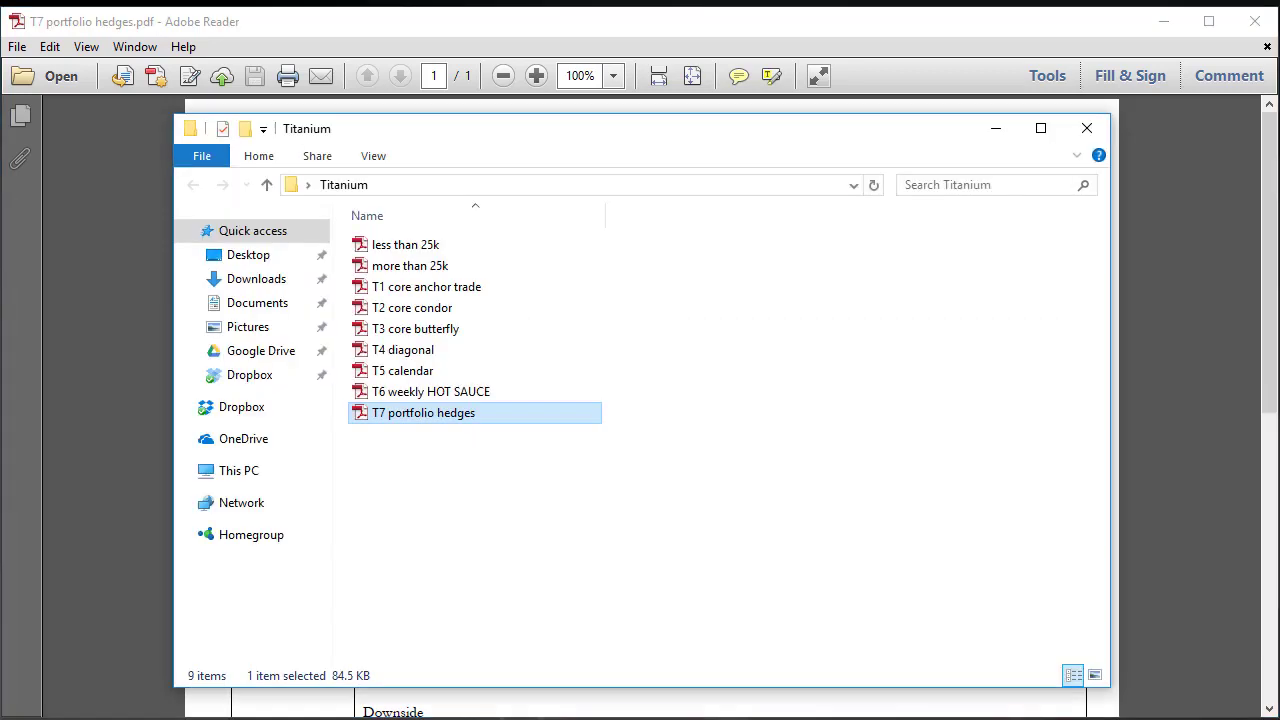
{"action": "left_click", "coordinate": [408, 248]}
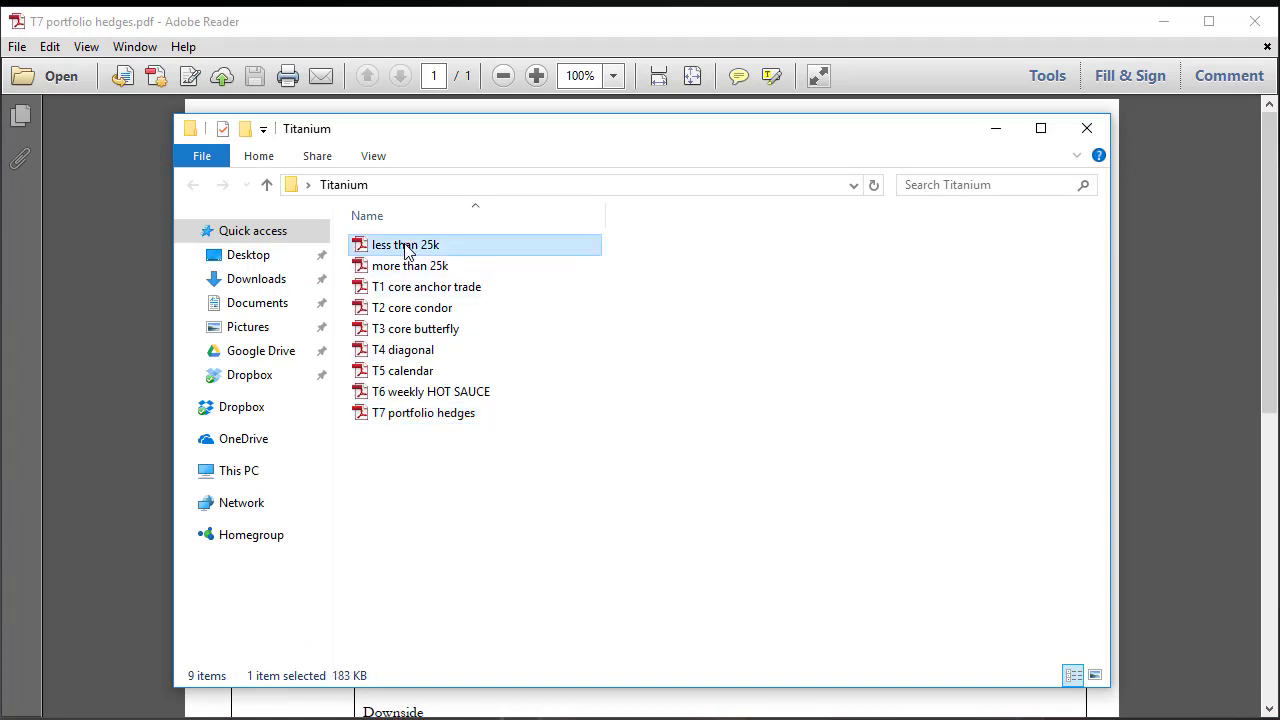
{"action": "double_click", "coordinate": [406, 250]}
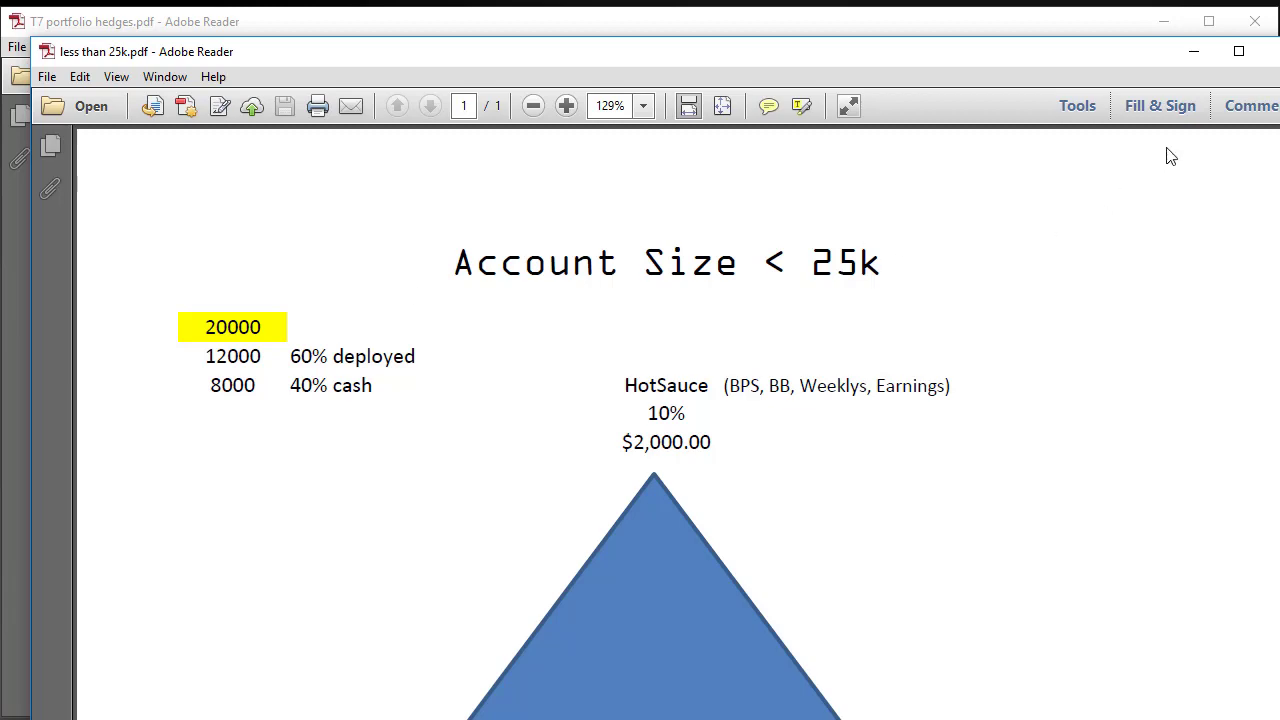
{"action": "left_click", "coordinate": [1270, 51]}
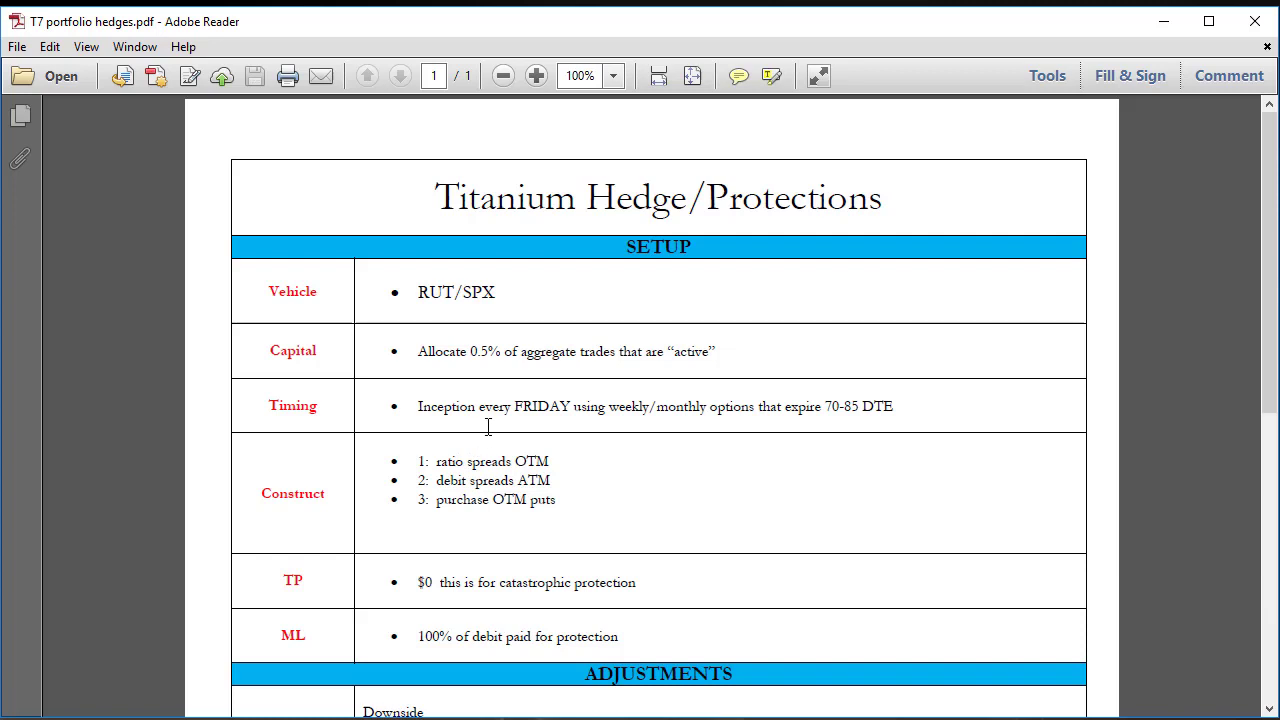
{"action": "scroll", "coordinate": [575, 352], "scroll_direction": "down", "scroll_amount": 2}
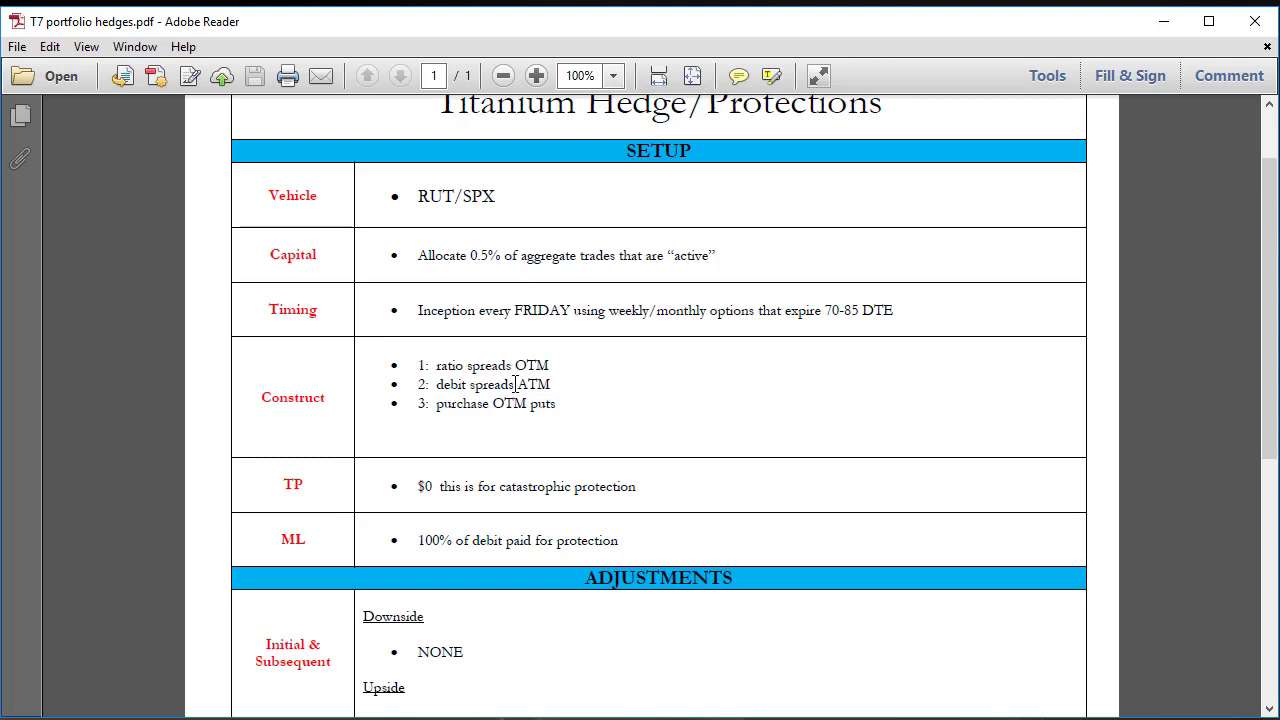
{"action": "scroll", "coordinate": [515, 384], "scroll_direction": "down", "scroll_amount": 1}
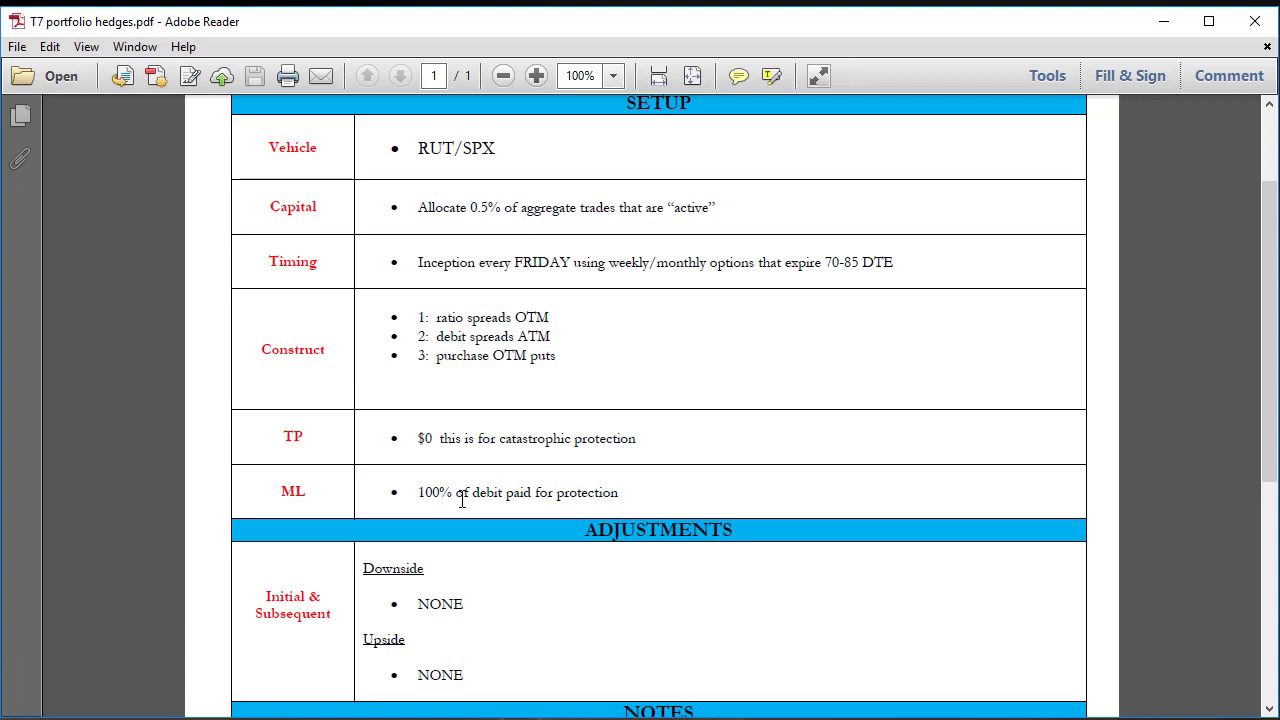
{"action": "scroll", "coordinate": [455, 402], "scroll_direction": "down", "scroll_amount": 4}
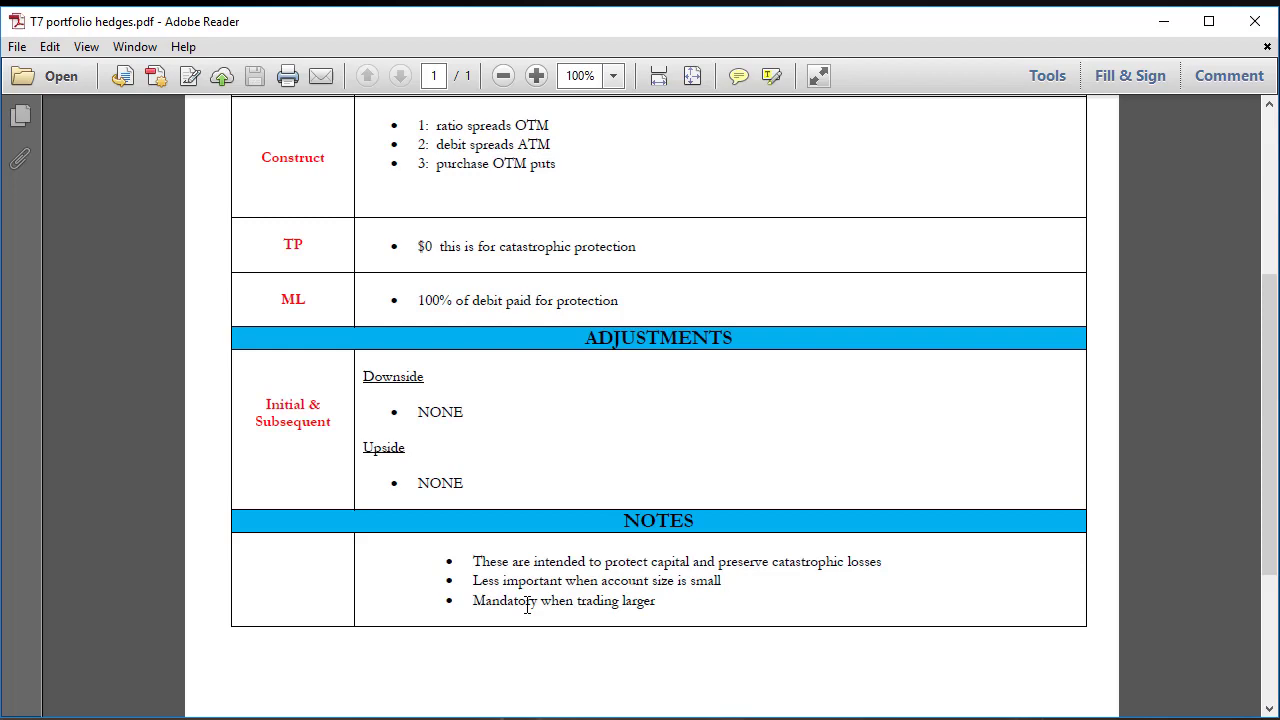
Close the hedge PDF and apply Include Weeklys with a Large put OTM extent in AutoStrike.
{"action": "left_click", "coordinate": [1255, 21]}
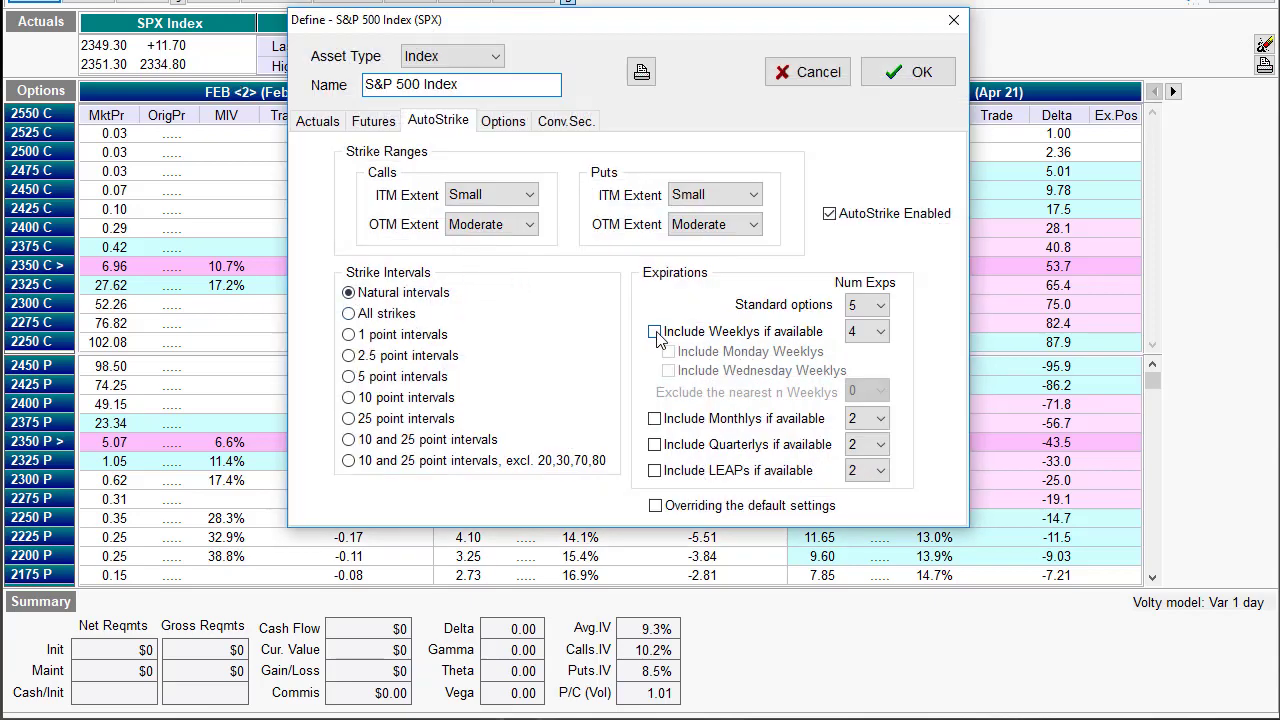
{"action": "left_click", "coordinate": [655, 332]}
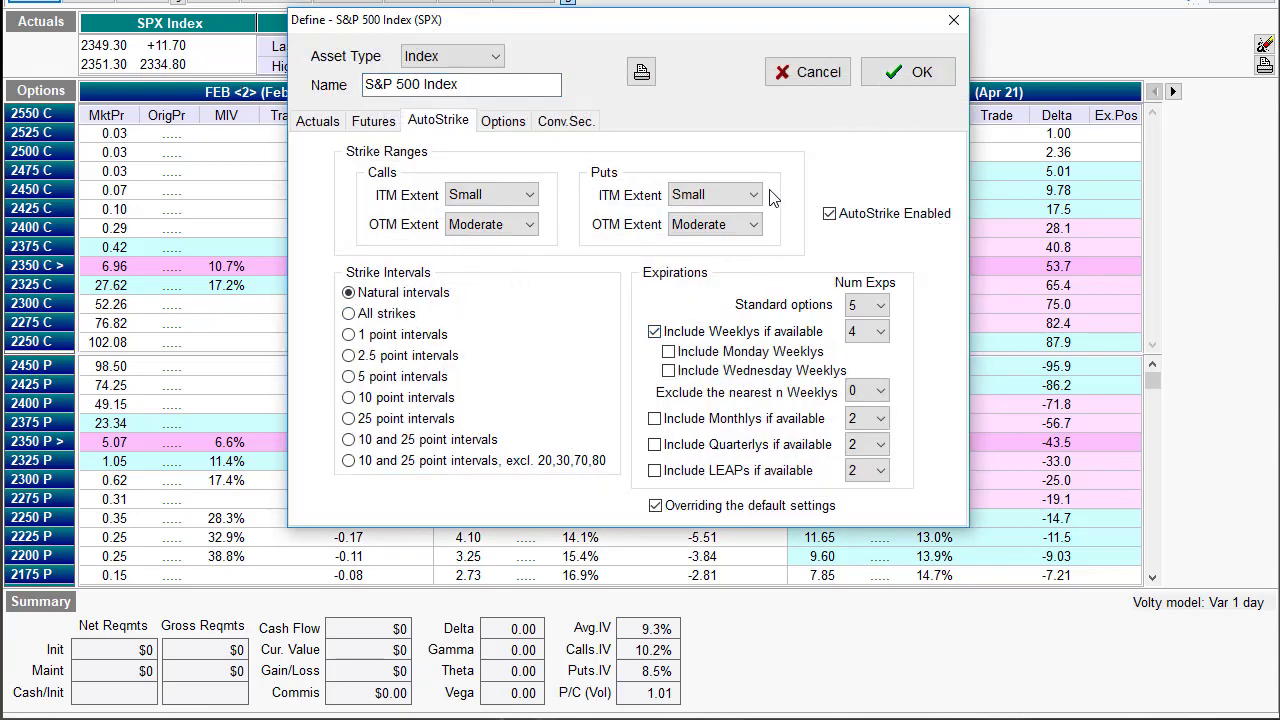
{"action": "left_click", "coordinate": [752, 224]}
{"action": "left_click", "coordinate": [745, 279]}
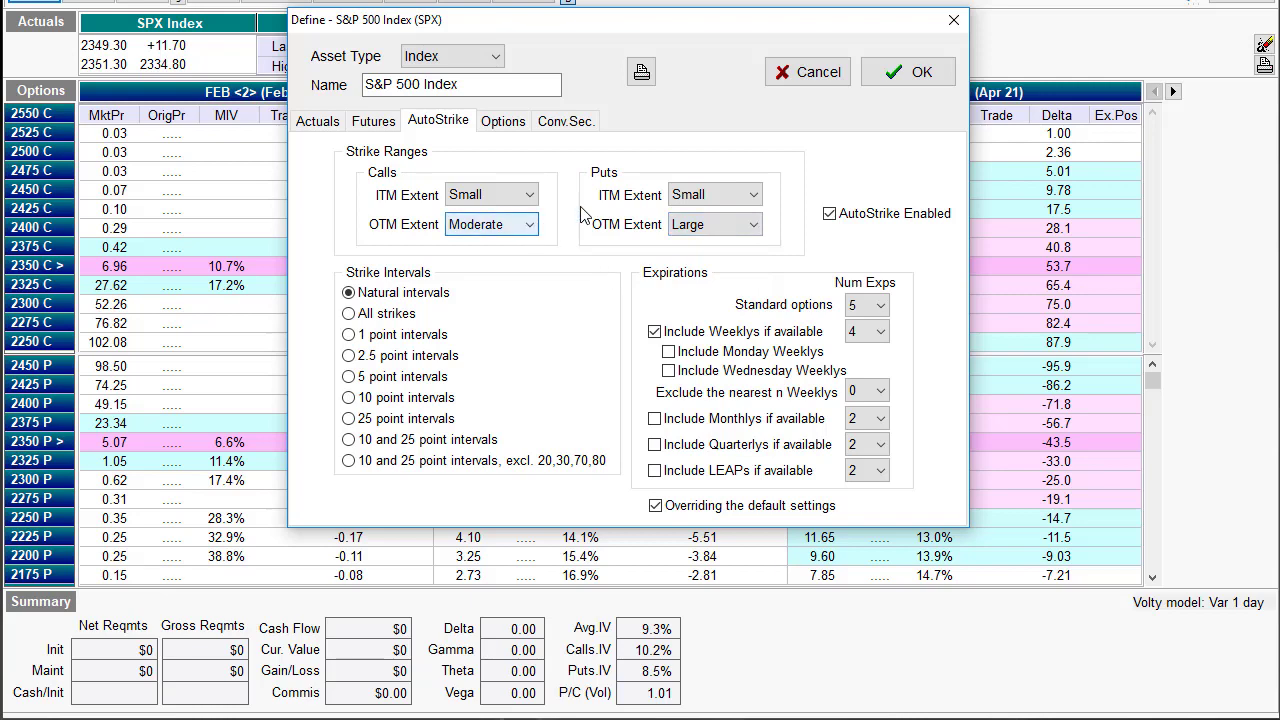
{"action": "left_click", "coordinate": [899, 72]}
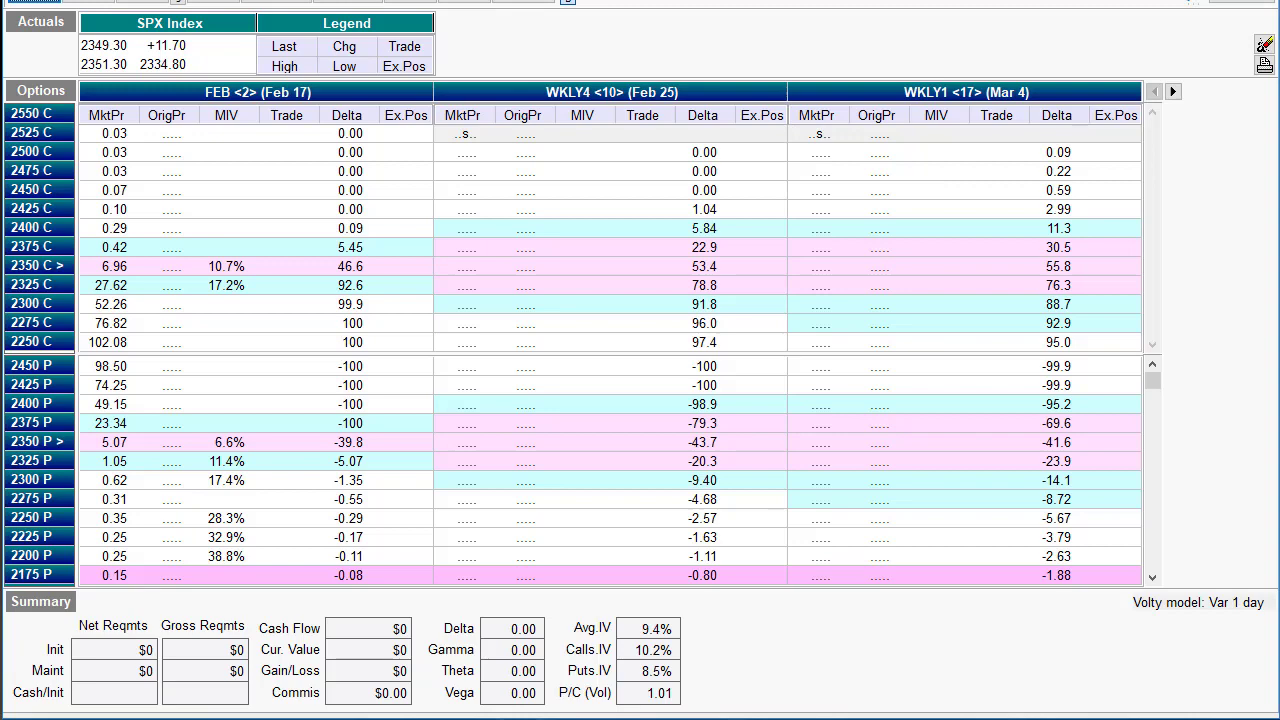
Reopen the T7 portfolio hedges PDF from the Titanium folder, review it, then close it.
{"action": "key", "text": "alt+Tab"}
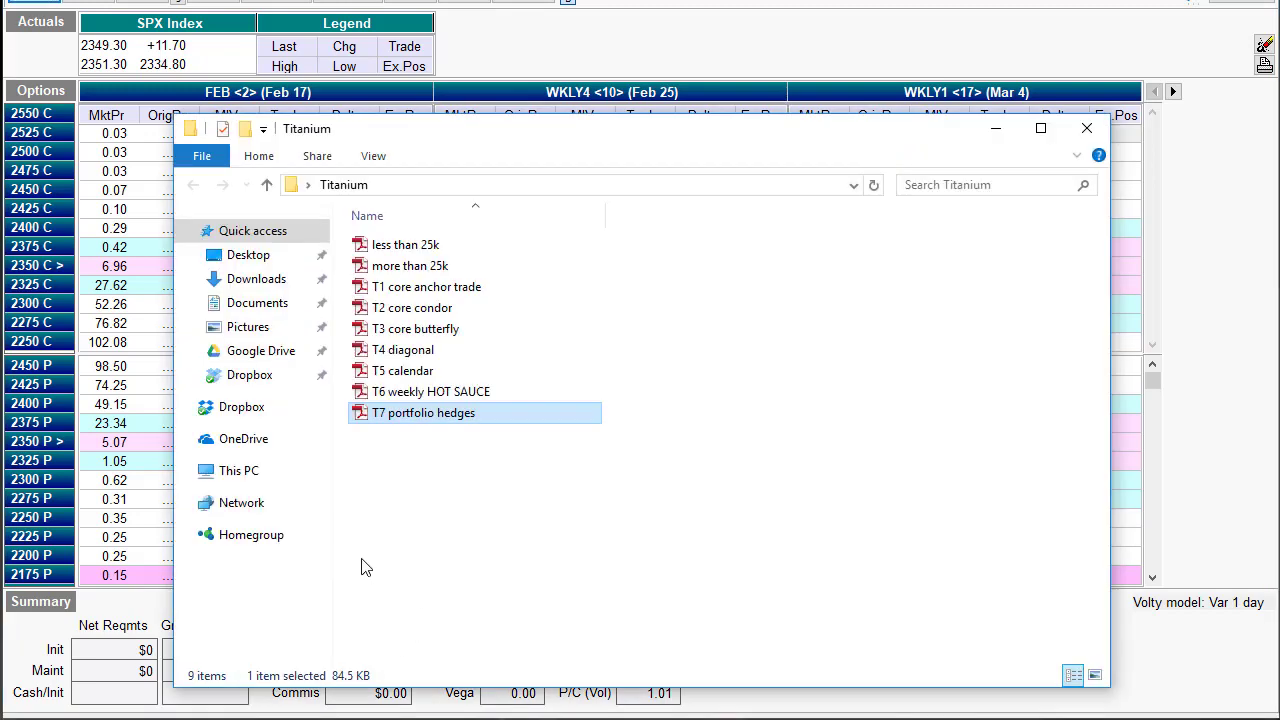
{"action": "double_click", "coordinate": [429, 414]}
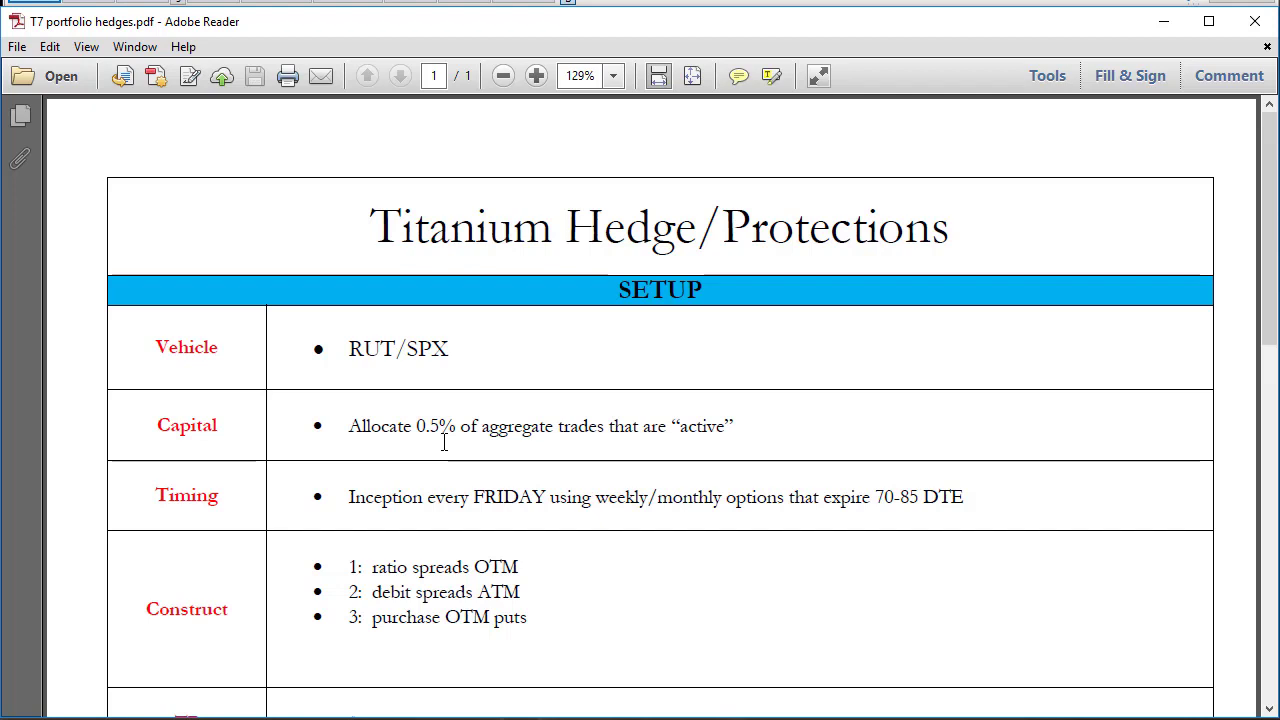
{"action": "left_click", "coordinate": [1163, 21]}
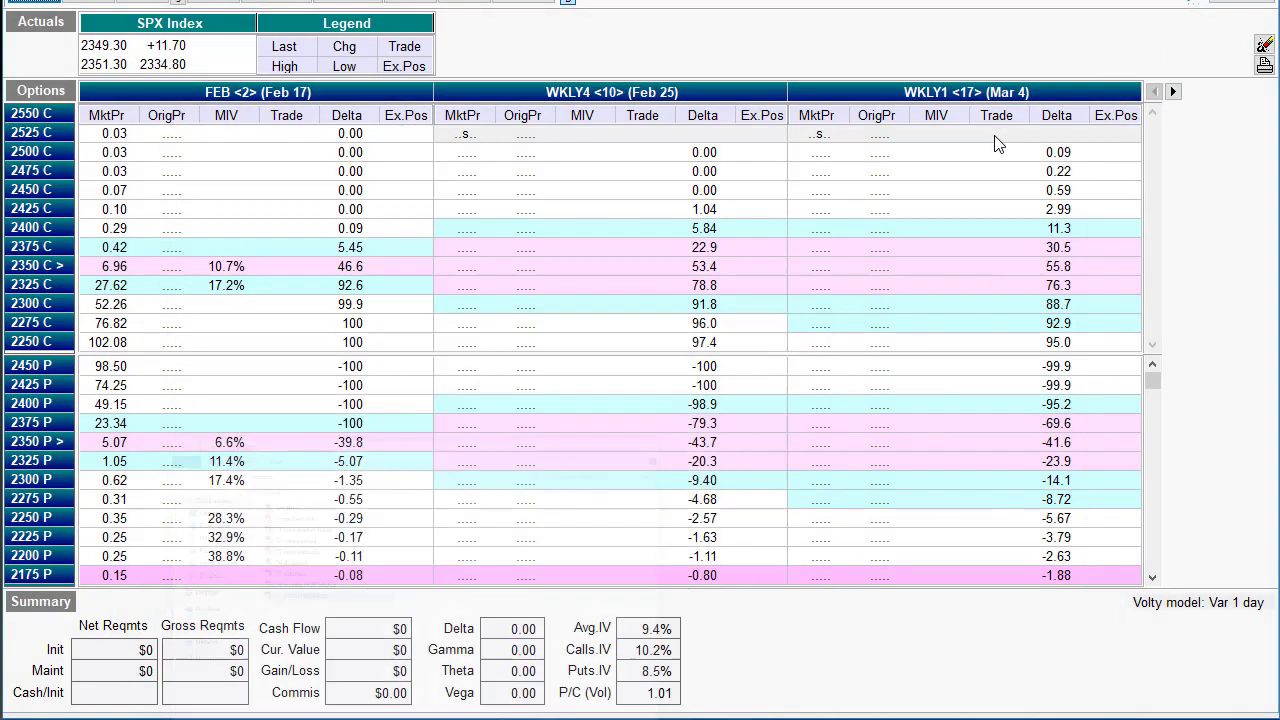
Minimize the folder, shift the grid two expirations later to show March 17, and select the MAR 2225 P Trade cell.
{"action": "left_click", "coordinate": [996, 128]}
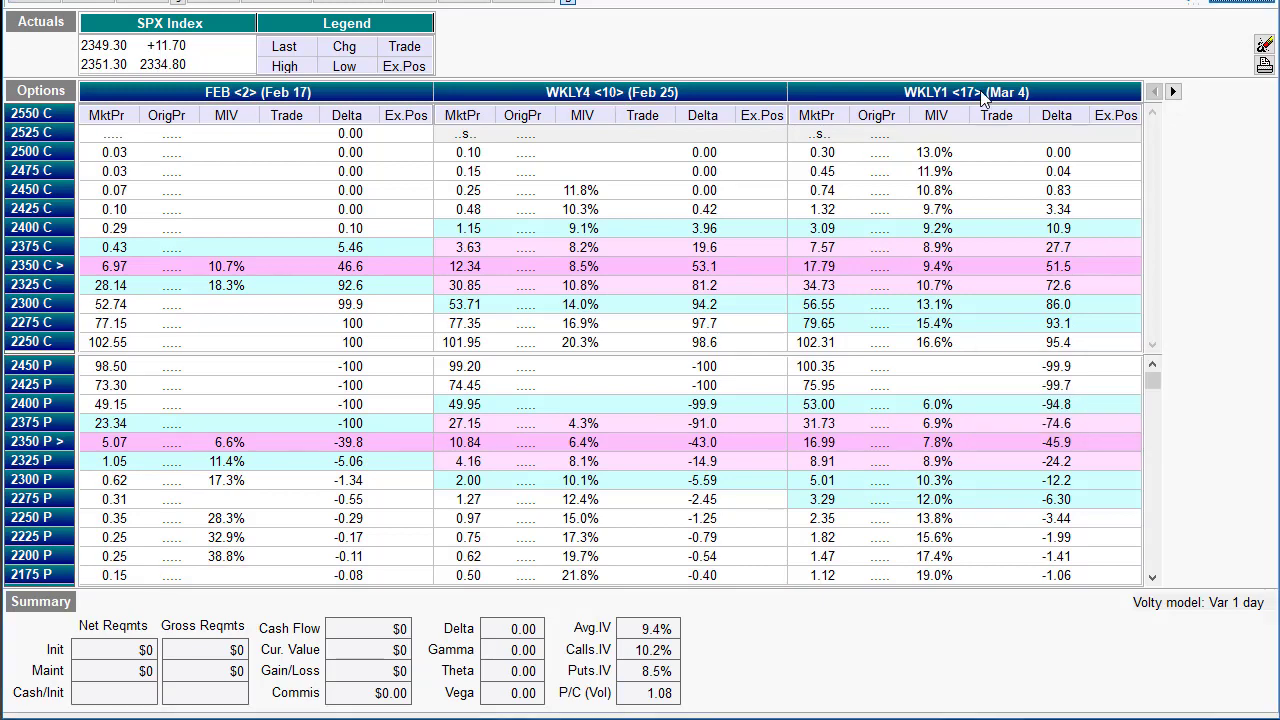
{"action": "left_click", "coordinate": [1173, 92]}
{"action": "left_click", "coordinate": [1173, 92]}
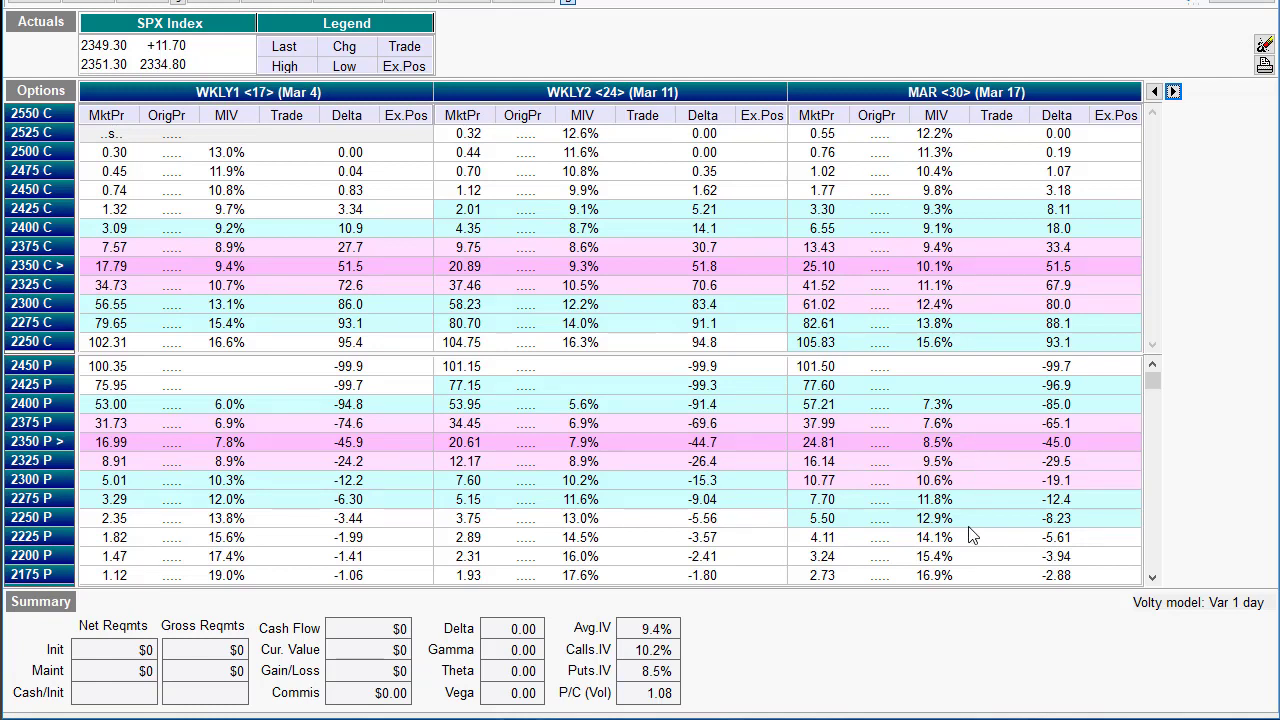
{"action": "left_click", "coordinate": [990, 540]}
{"action": "scroll", "coordinate": [990, 545], "scroll_direction": "down", "scroll_amount": 1}
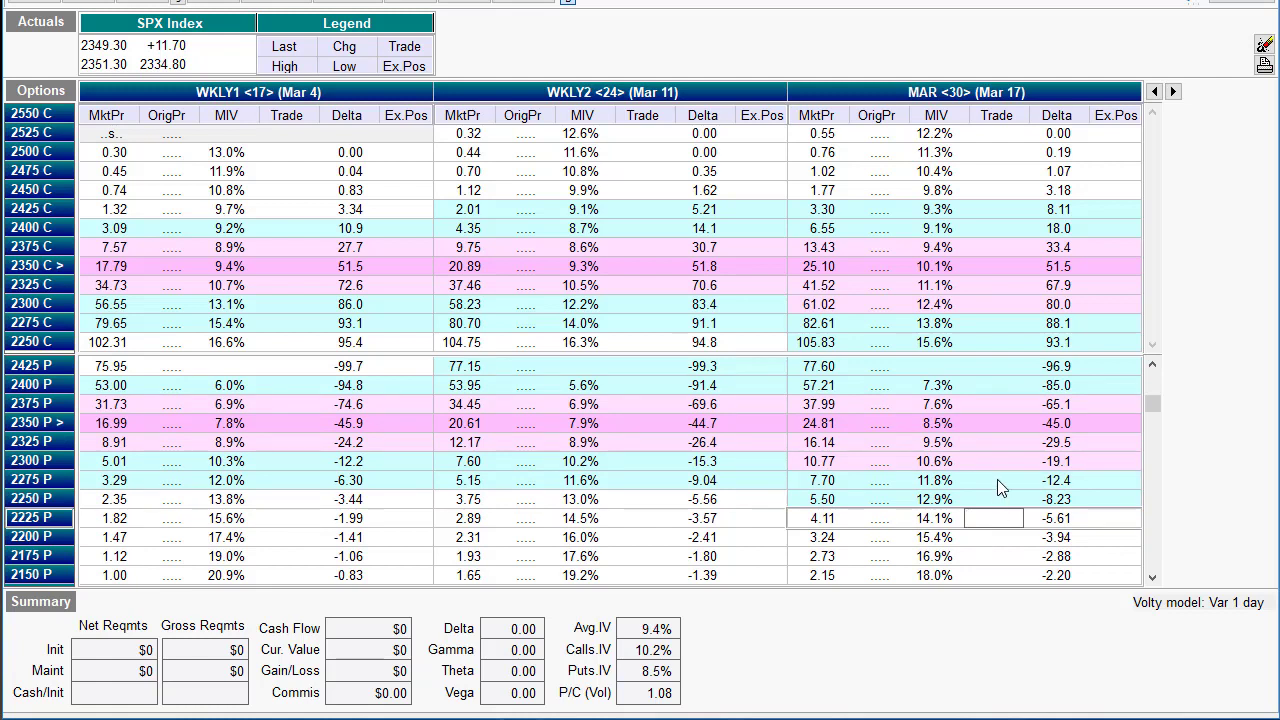
Enter a short 2 March 2250 puts and a long 3 March 2175 puts in the MAR Trade column.
{"action": "left_click", "coordinate": [1005, 540]}
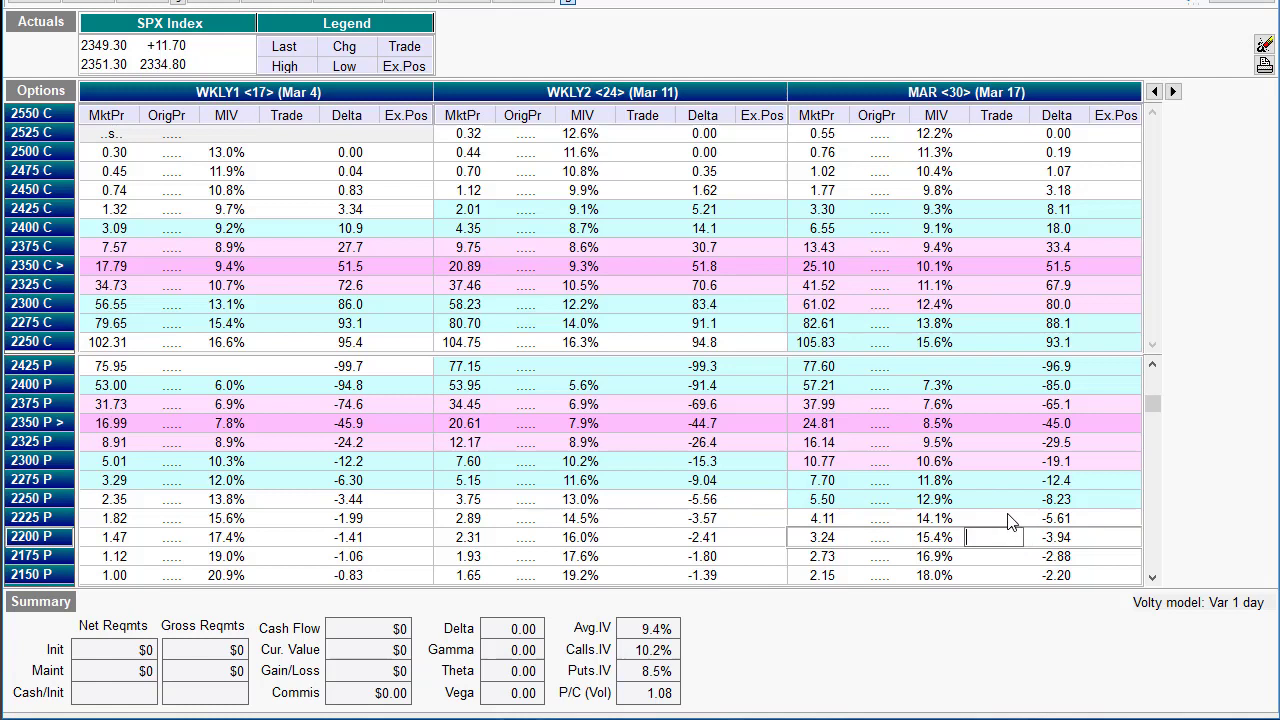
{"action": "left_click", "coordinate": [999, 503]}
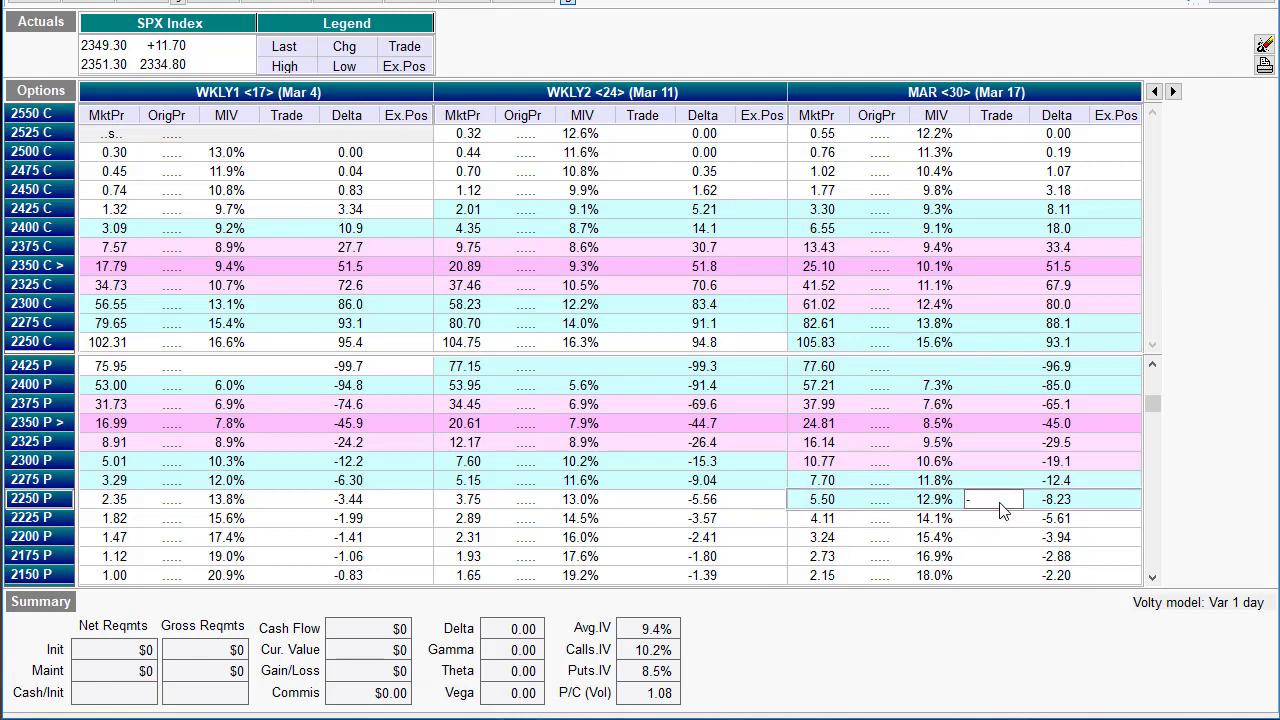
{"action": "key", "text": "Down"}
{"action": "key", "text": "Down"}
{"action": "key", "text": "Down"}
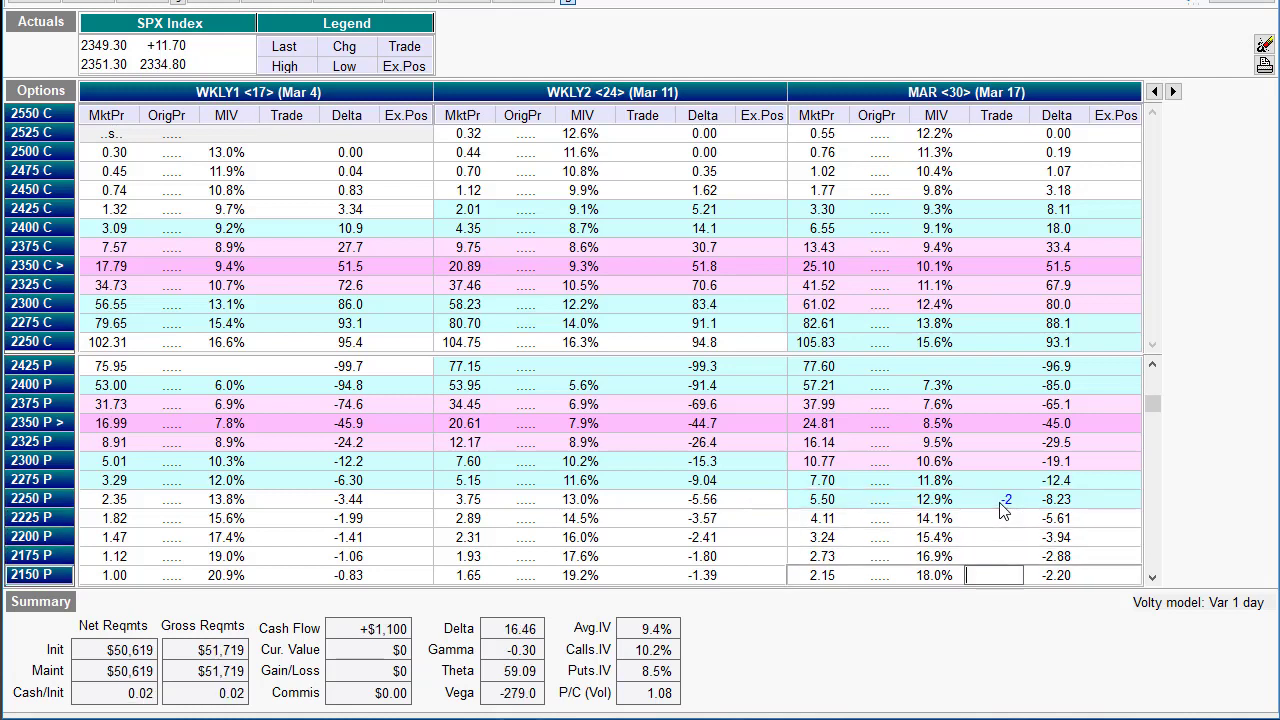
{"action": "type", "text": "3"}
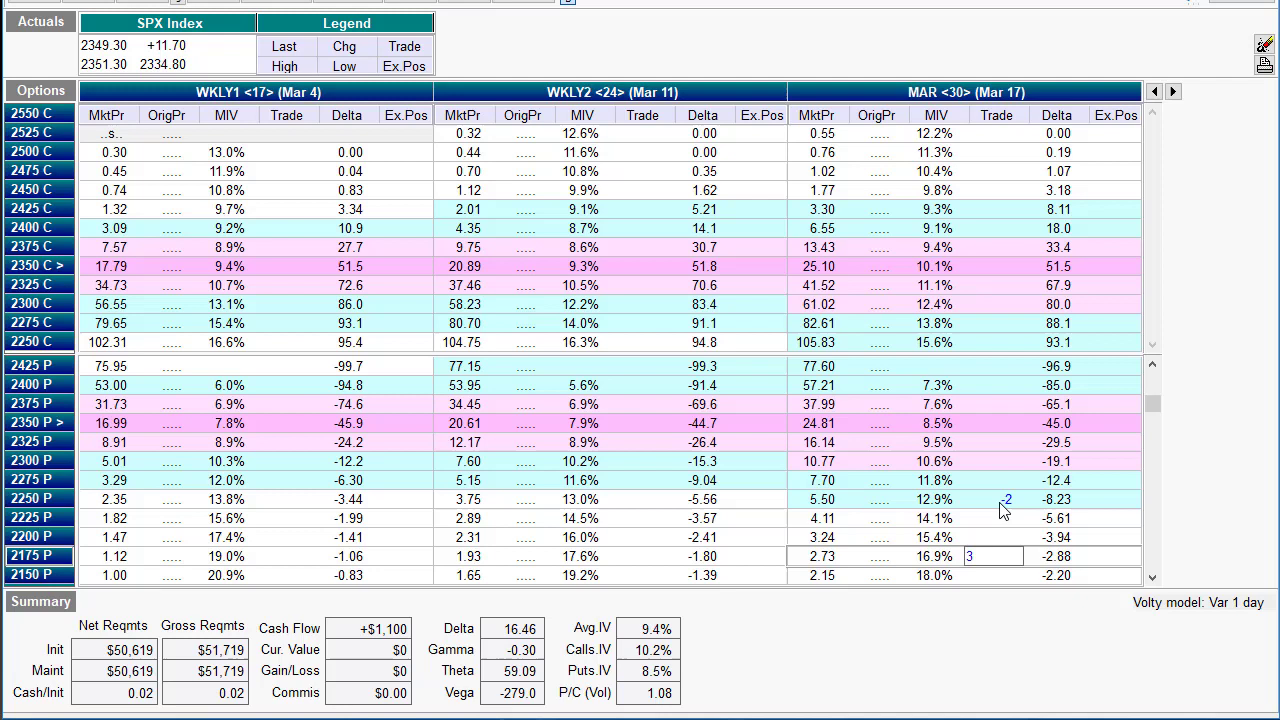
{"action": "key", "text": "Down"}
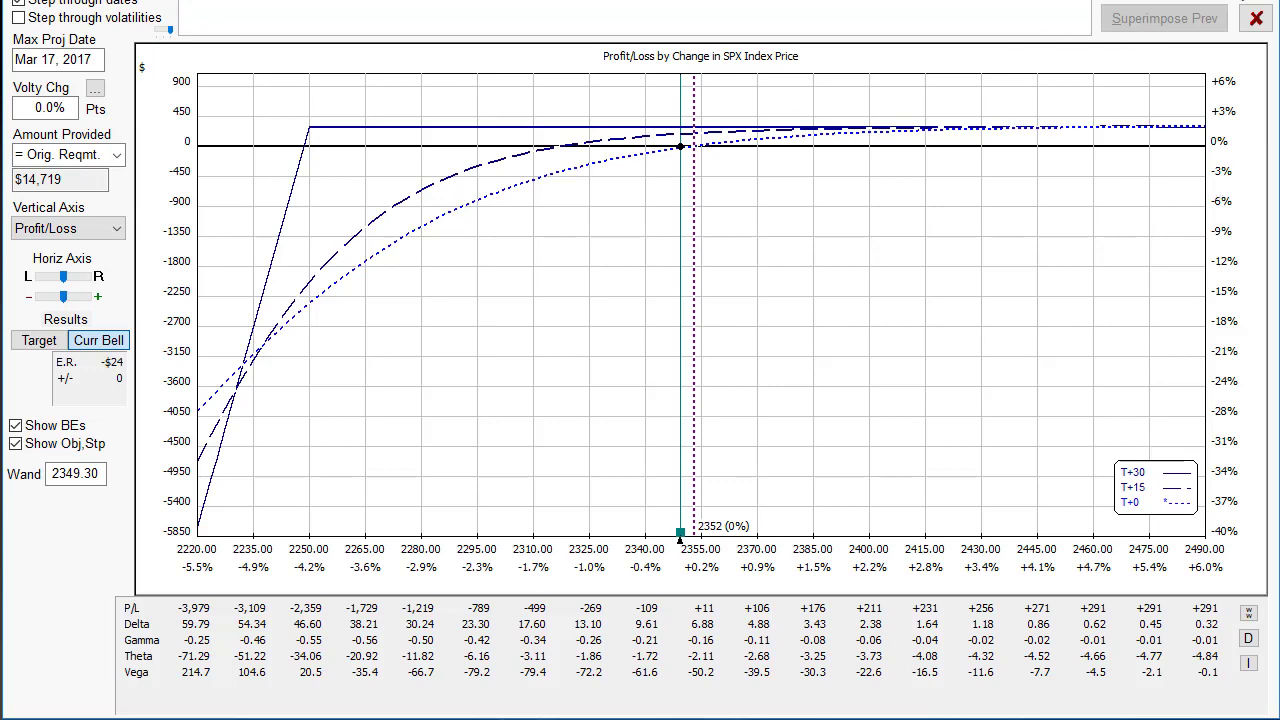
Reopen the ratio spread's P/L graph and widen its price range to 1862–2659.
{"action": "left_click", "coordinate": [1256, 18]}
{"action": "left_click", "coordinate": [1030, 530]}
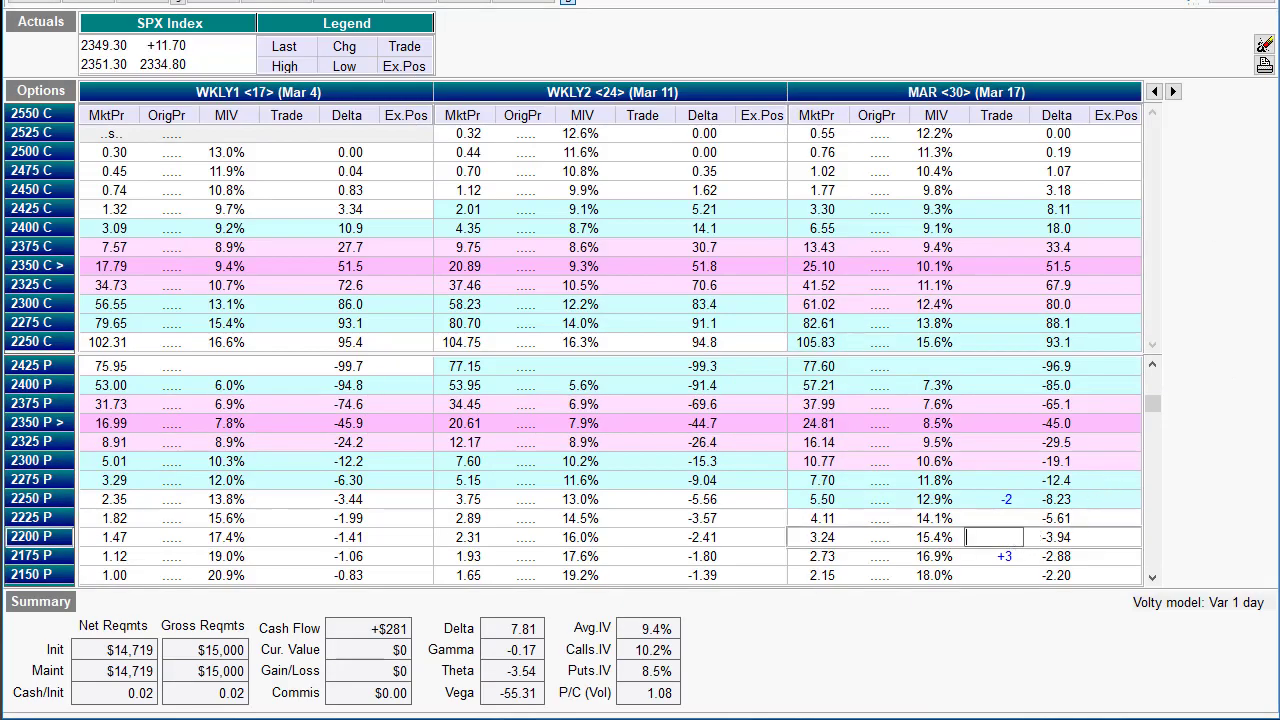
{"action": "left_click", "coordinate": [465, 2]}
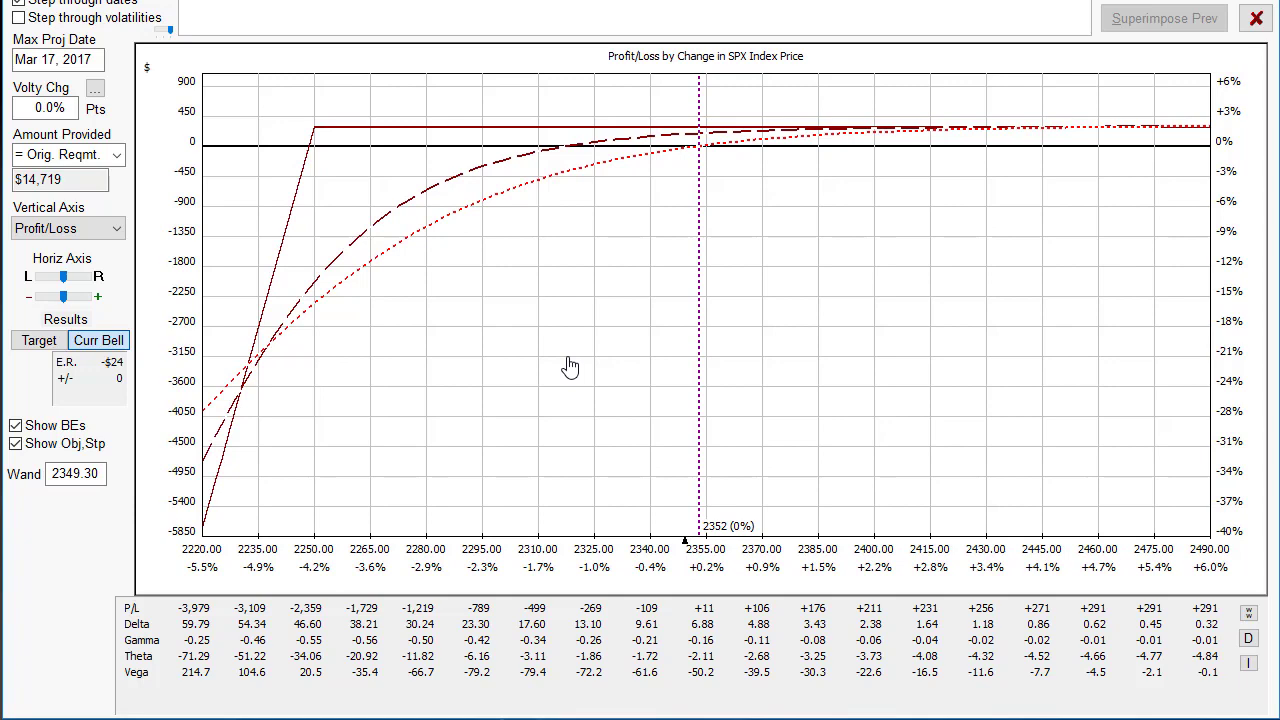
{"action": "left_click_drag", "start_coordinate": [570, 368], "coordinate": [914, 374]}
{"action": "left_click_drag", "start_coordinate": [926, 567], "coordinate": [236, 545]}
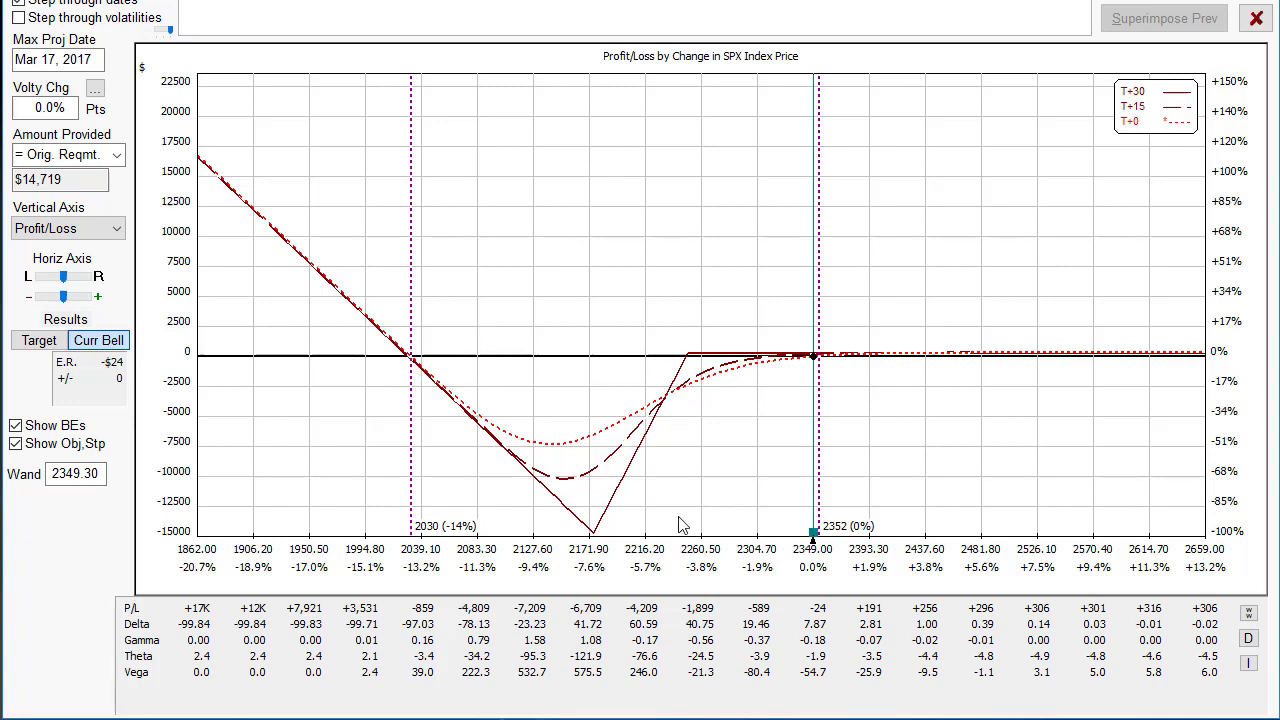
Delete the old March put trades and sell 2 March 2350 puts.
{"action": "key", "text": "Escape"}
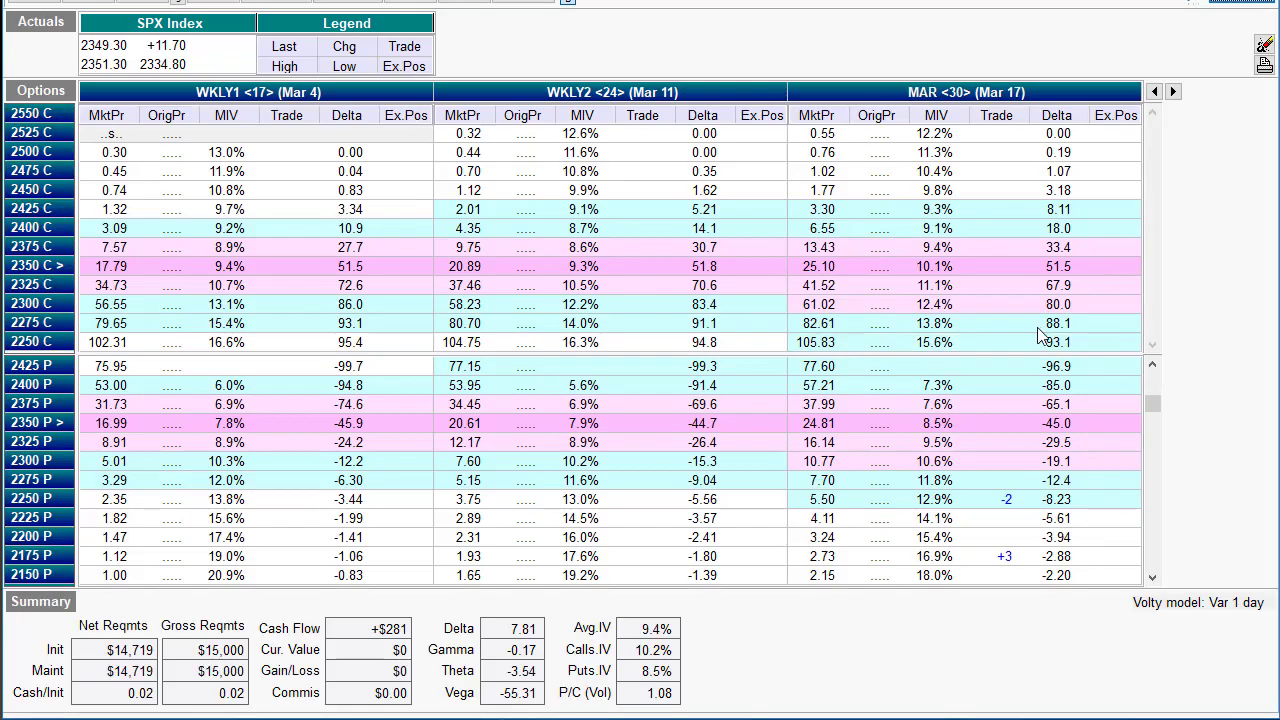
{"action": "left_click", "coordinate": [1013, 556]}
{"action": "key", "text": "Delete"}
{"action": "key", "text": "Up"}
{"action": "key", "text": "Up"}
{"action": "key", "text": "Up"}
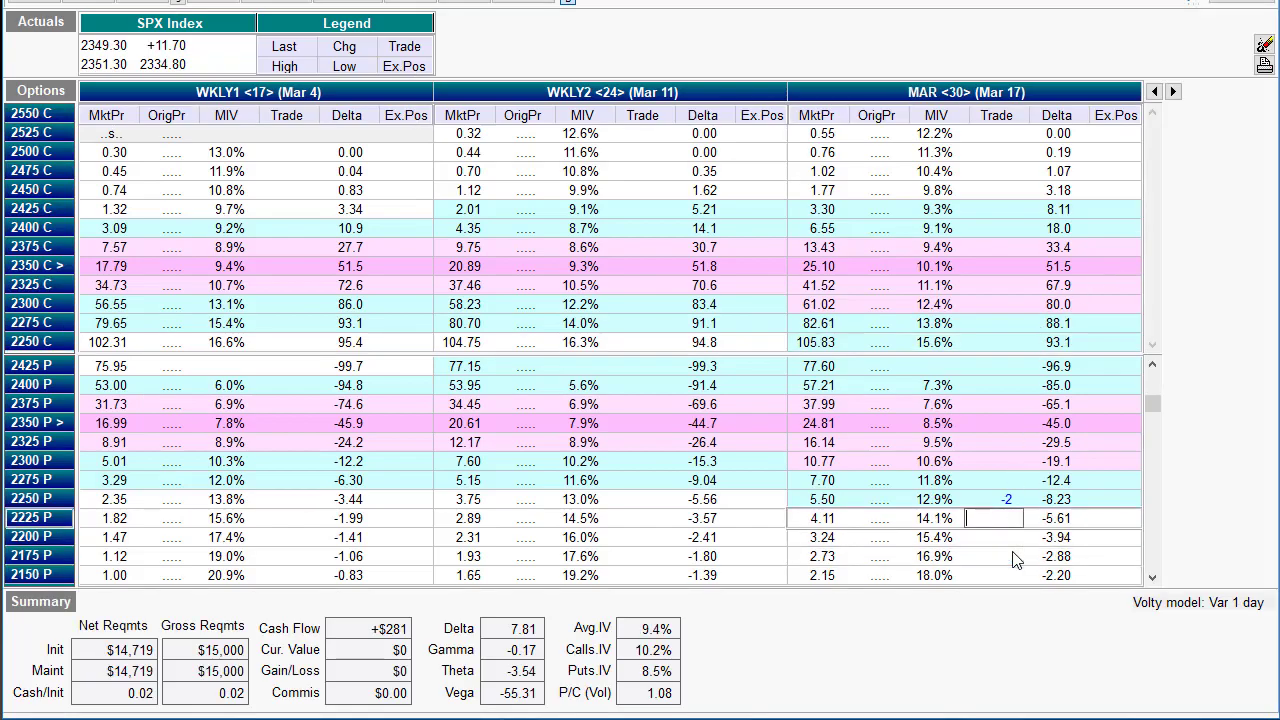
{"action": "key", "text": "Delete"}
{"action": "key", "text": "Up"}
{"action": "key", "text": "Up"}
{"action": "key", "text": "Up"}
{"action": "key", "text": "Up"}
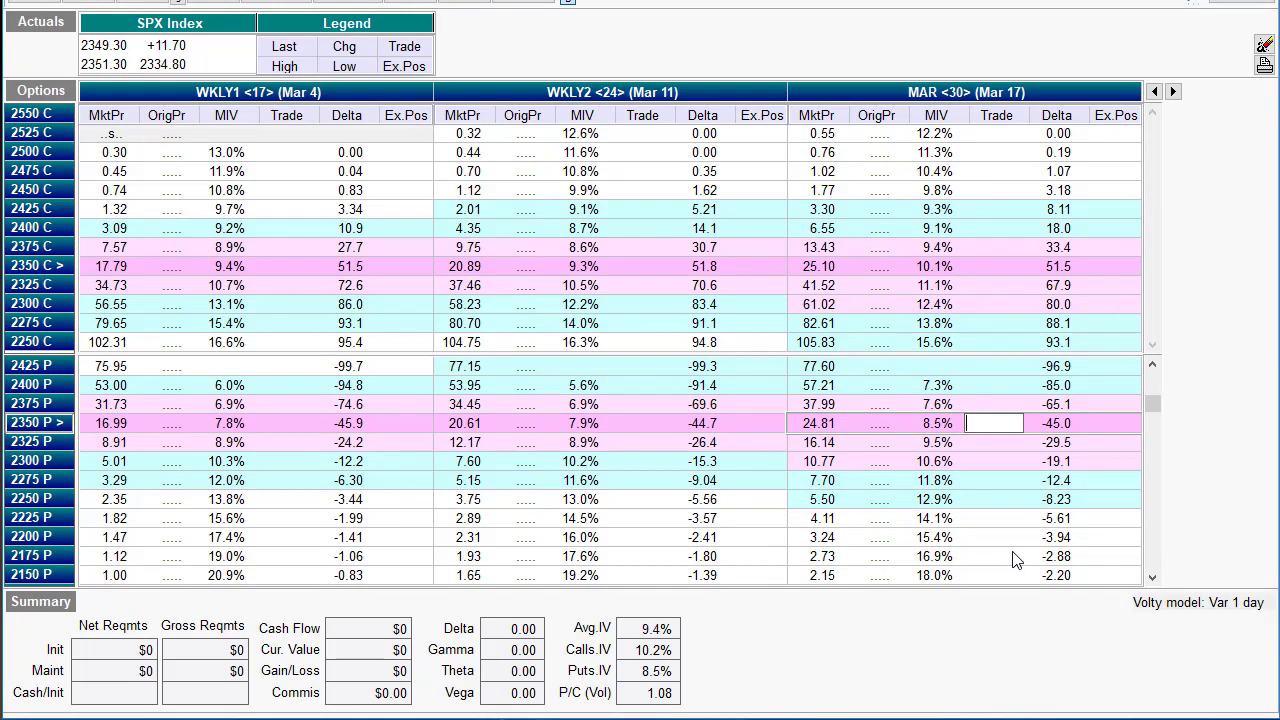
{"action": "type", "text": "-2"}
{"action": "key", "text": "Down"}
{"action": "key", "text": "Down"}
{"action": "key", "text": "Down"}
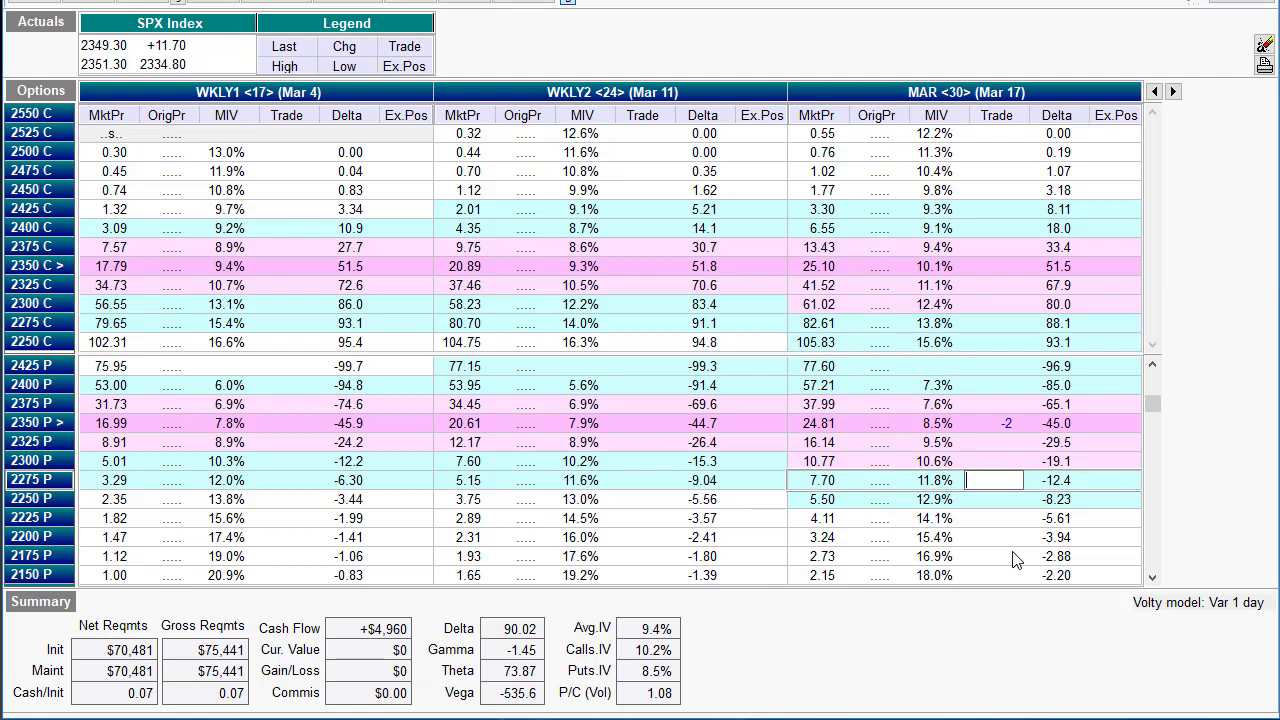
Buy March 2275 puts, adjusting the quantity from 3 to 5 to a final 6.
{"action": "type", "text": "3"}
{"action": "key", "text": "Return"}
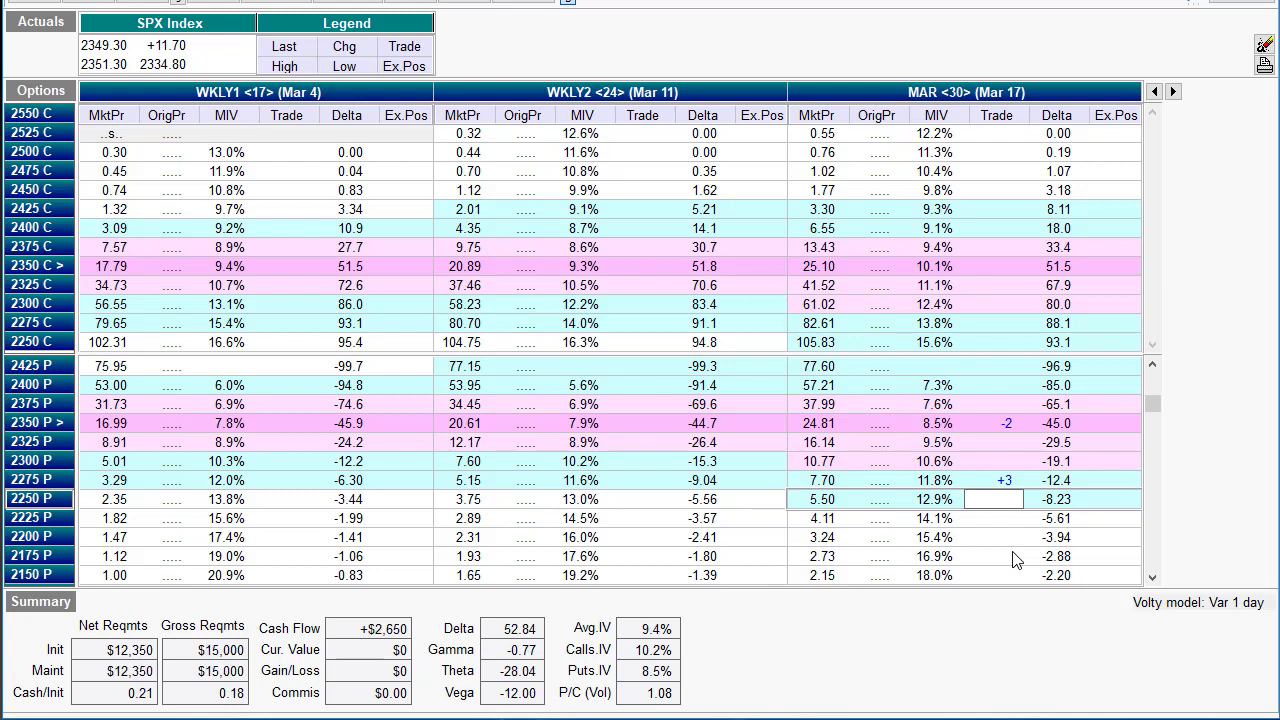
{"action": "key", "text": "Up"}
{"action": "type", "text": "5"}
{"action": "key", "text": "Return"}
{"action": "key", "text": "Up"}
{"action": "type", "text": "6"}
{"action": "key", "text": "Return"}
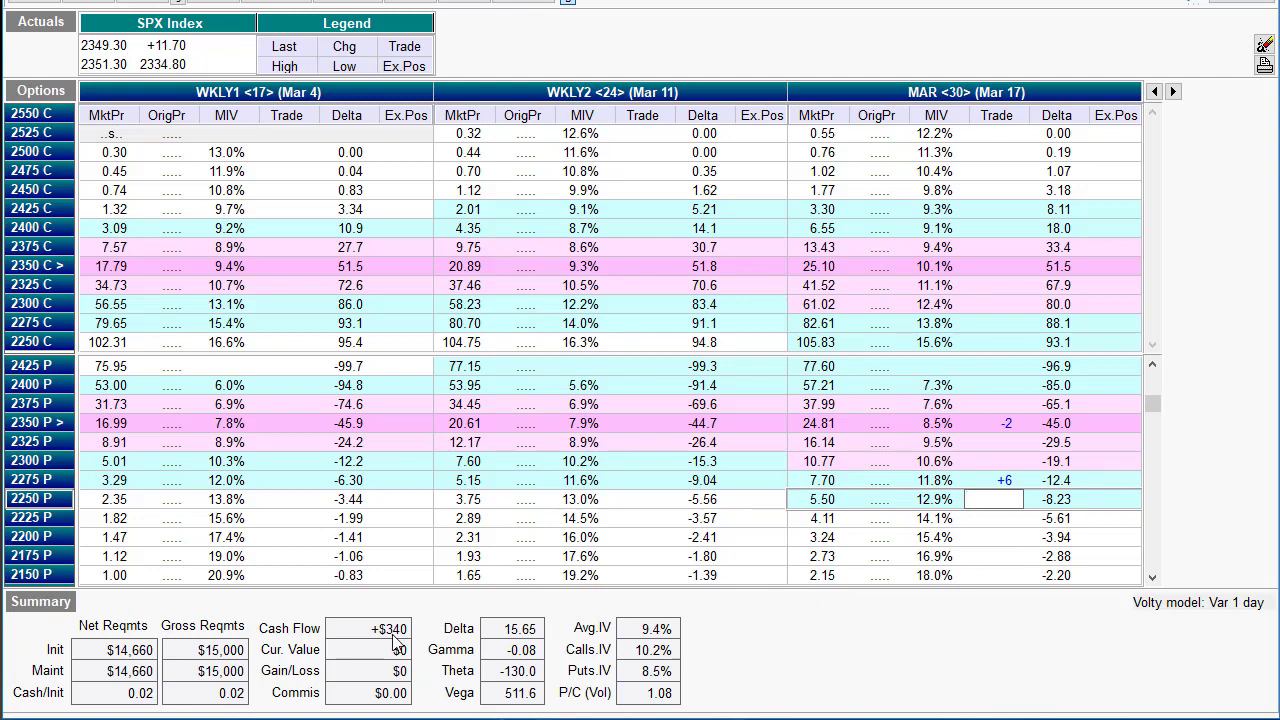
Graph the new spread's P/L over 2053–2568, make T+30 active, and read values at higher prices.
{"action": "left_click", "coordinate": [462, 2]}
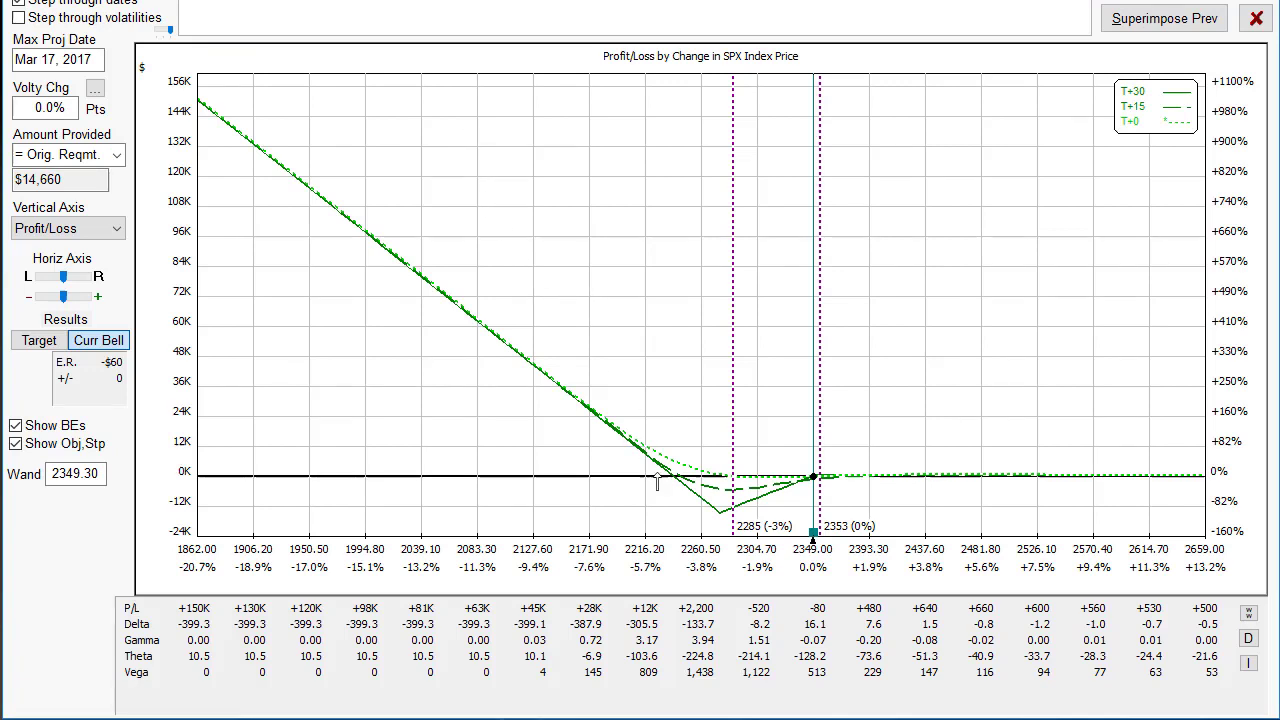
{"action": "left_click_drag", "start_coordinate": [481, 398], "coordinate": [289, 391]}
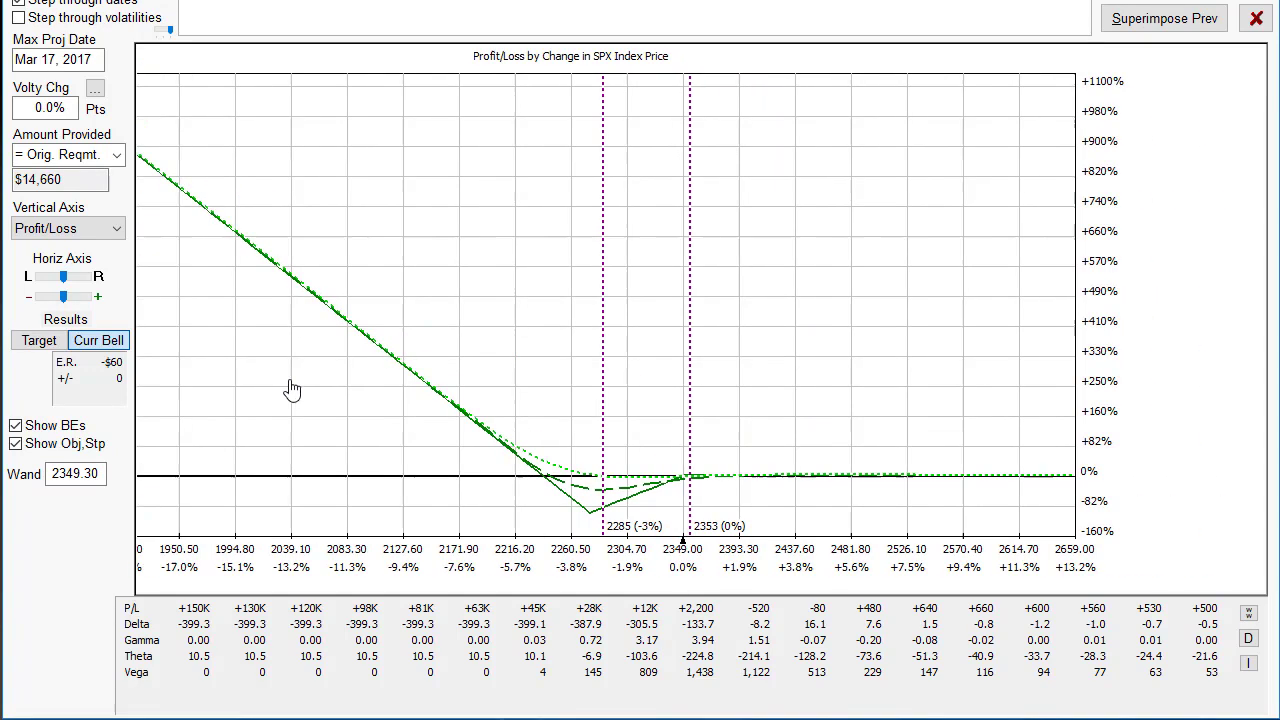
{"action": "left_click_drag", "start_coordinate": [645, 555], "coordinate": [757, 418]}
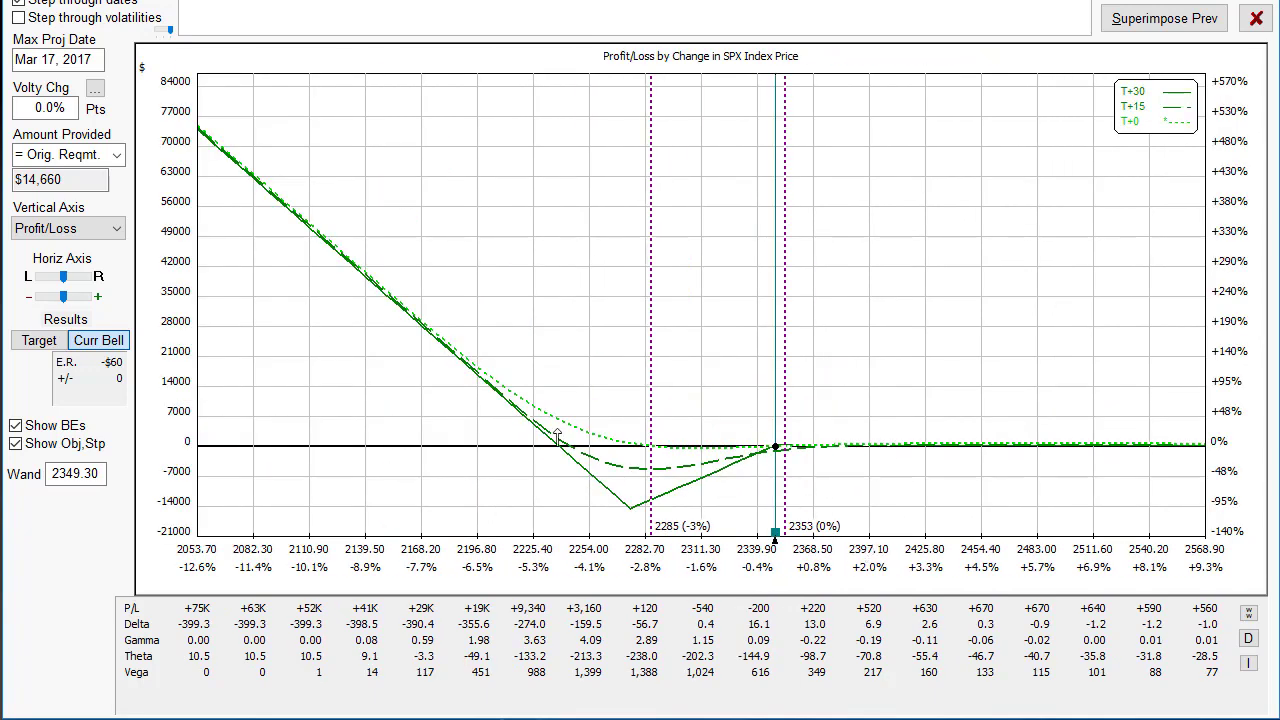
{"action": "left_click", "coordinate": [1132, 94]}
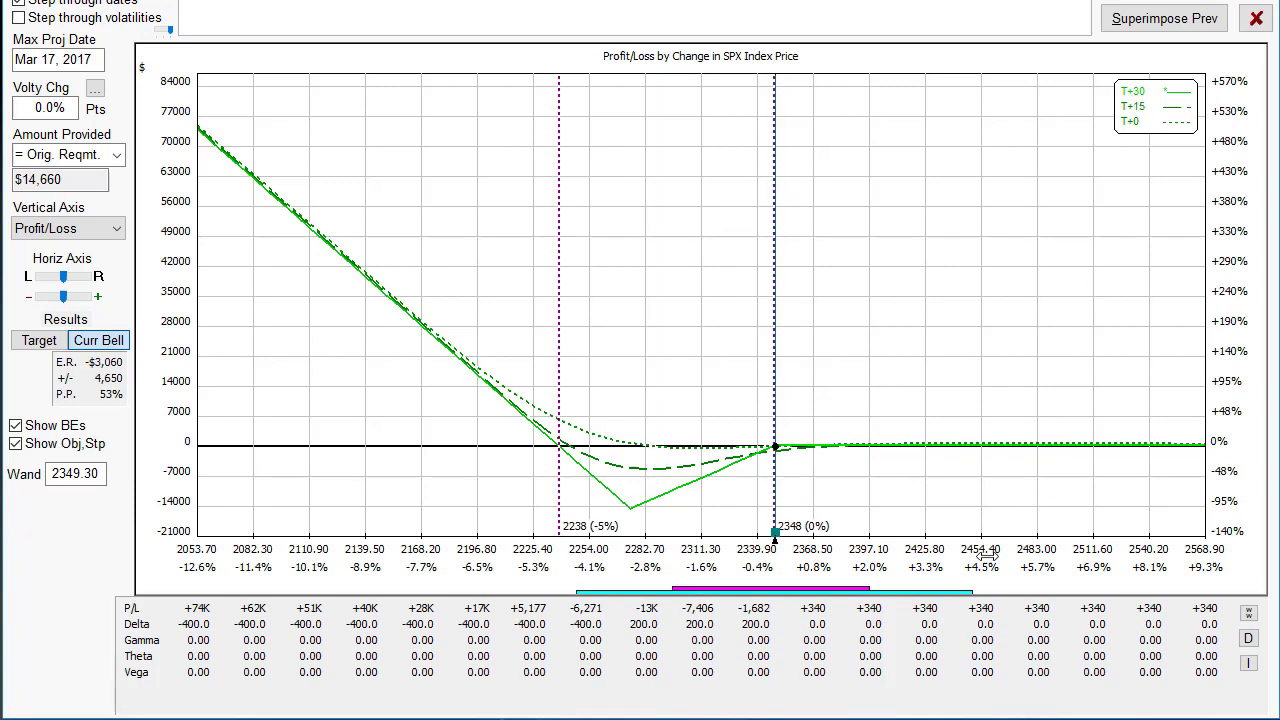
{"action": "mouse_move", "coordinate": [775, 531]}
{"action": "left_mouse_down"}
{"action": "mouse_move", "coordinate": [909, 533]}
{"action": "mouse_move", "coordinate": [779, 531]}
{"action": "left_mouse_up"}
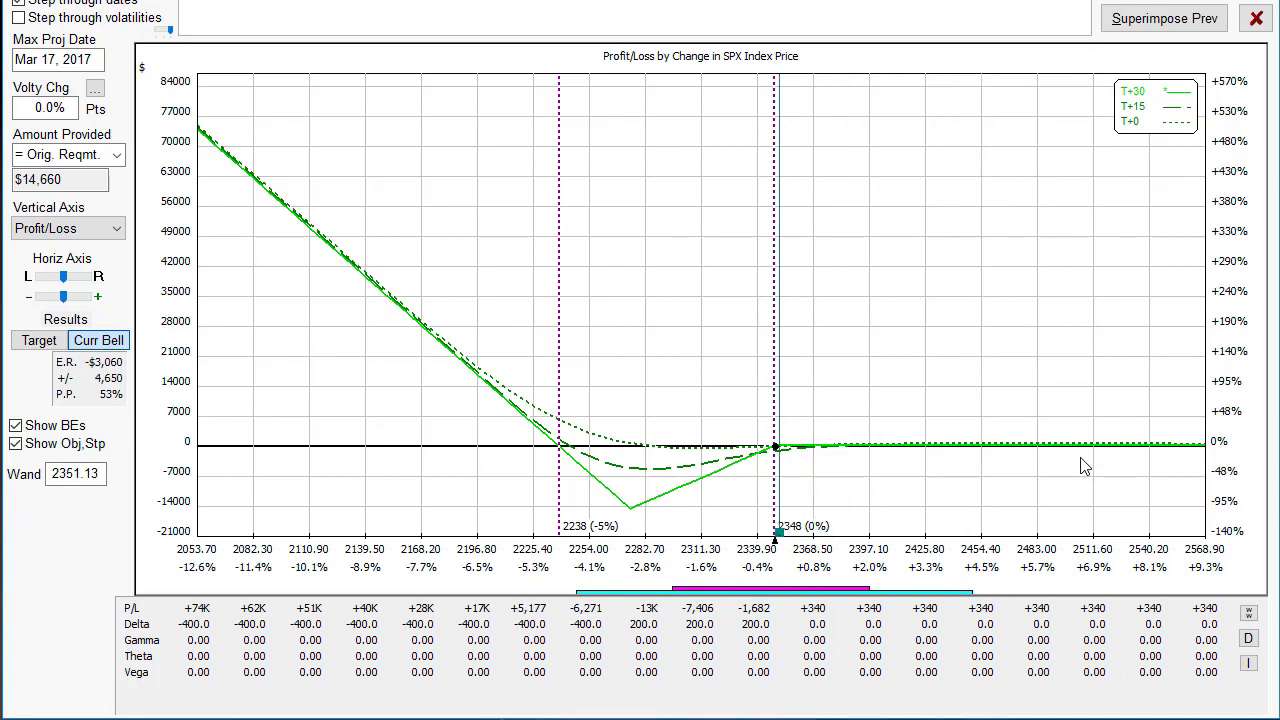
{"action": "left_click", "coordinate": [712, 456]}
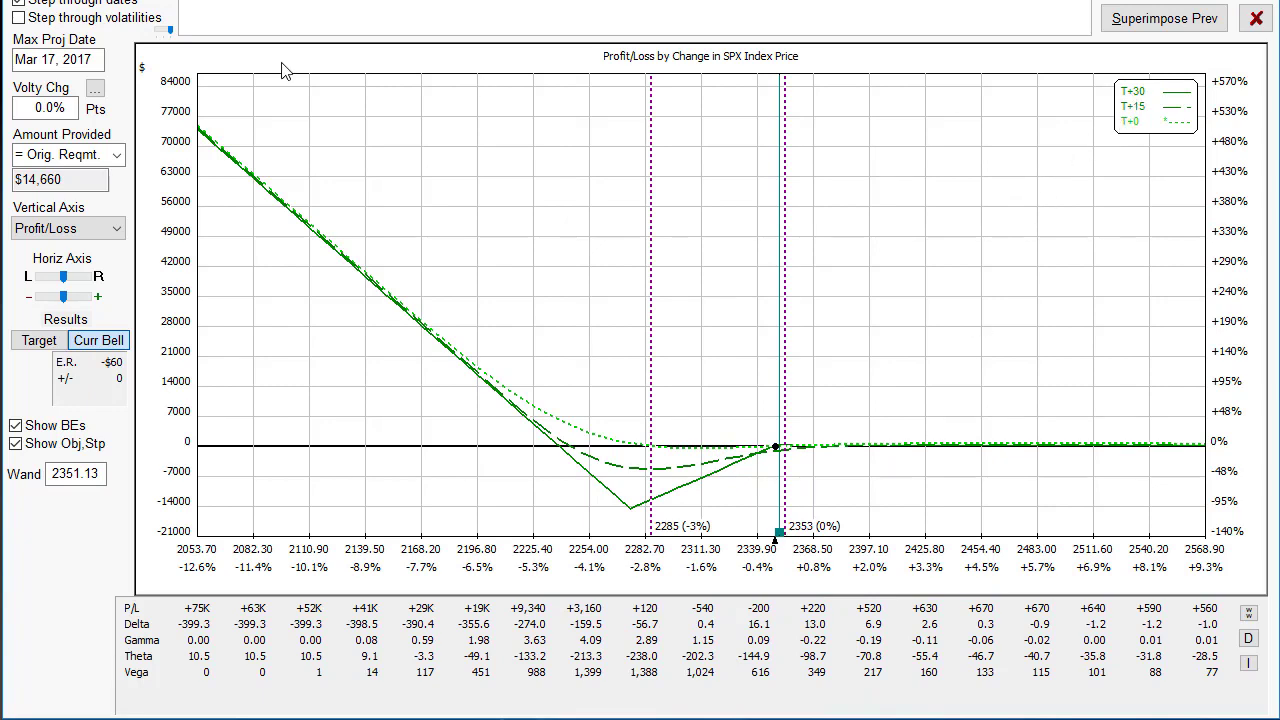
Reopen the P/L graph with five date curves from T+0 to T+30 and make T+8 active.
{"action": "left_click", "coordinate": [1164, 18]}
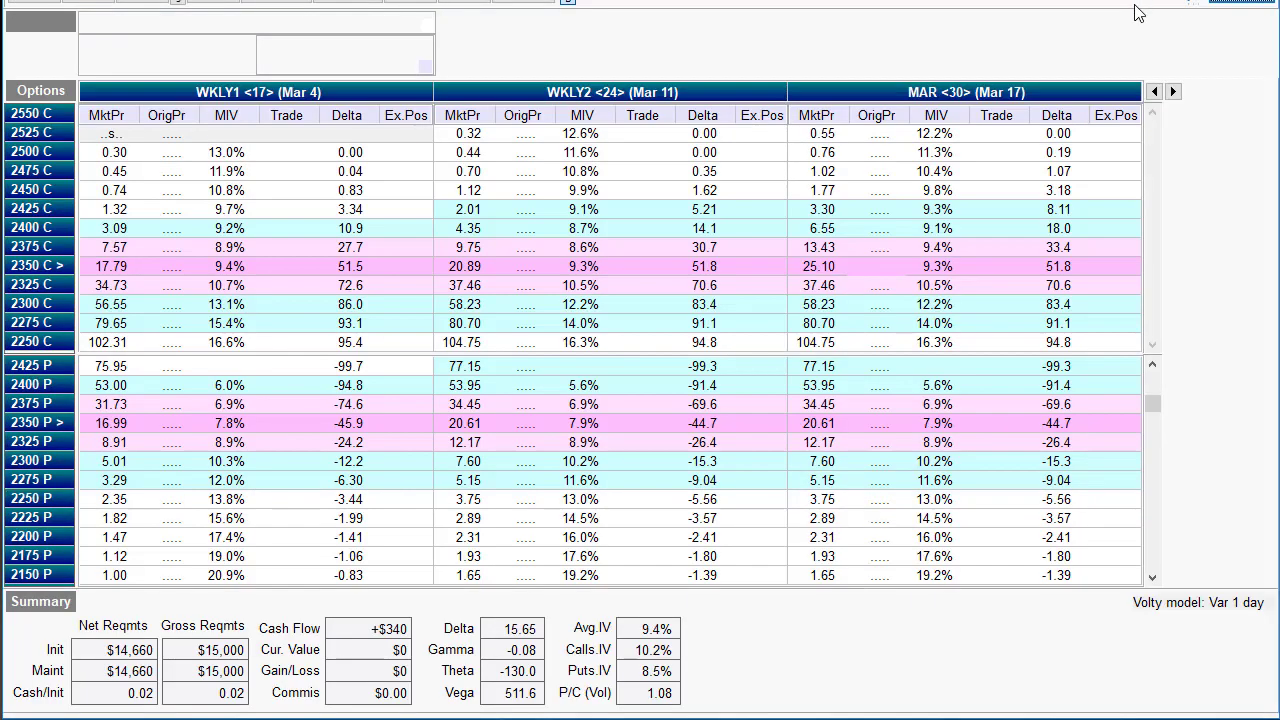
{"action": "left_click", "coordinate": [478, 7]}
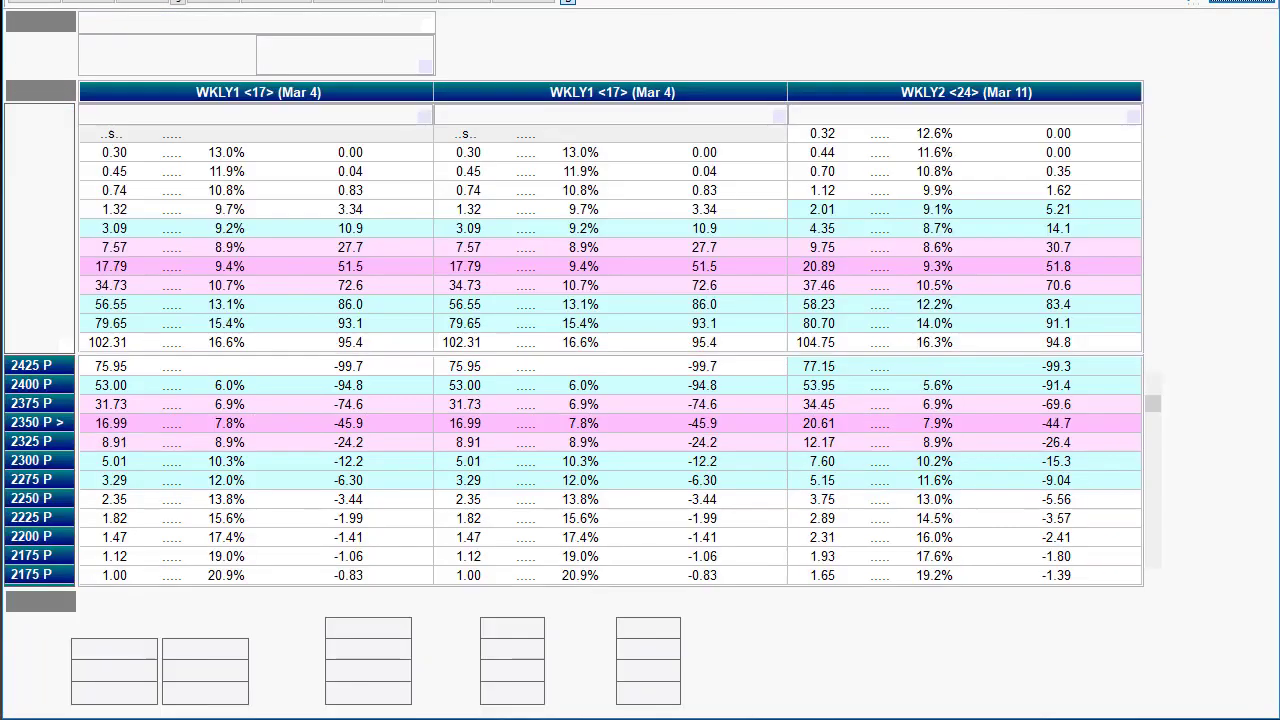
{"action": "left_click", "coordinate": [1195, 10]}
{"action": "left_click", "coordinate": [478, 7]}
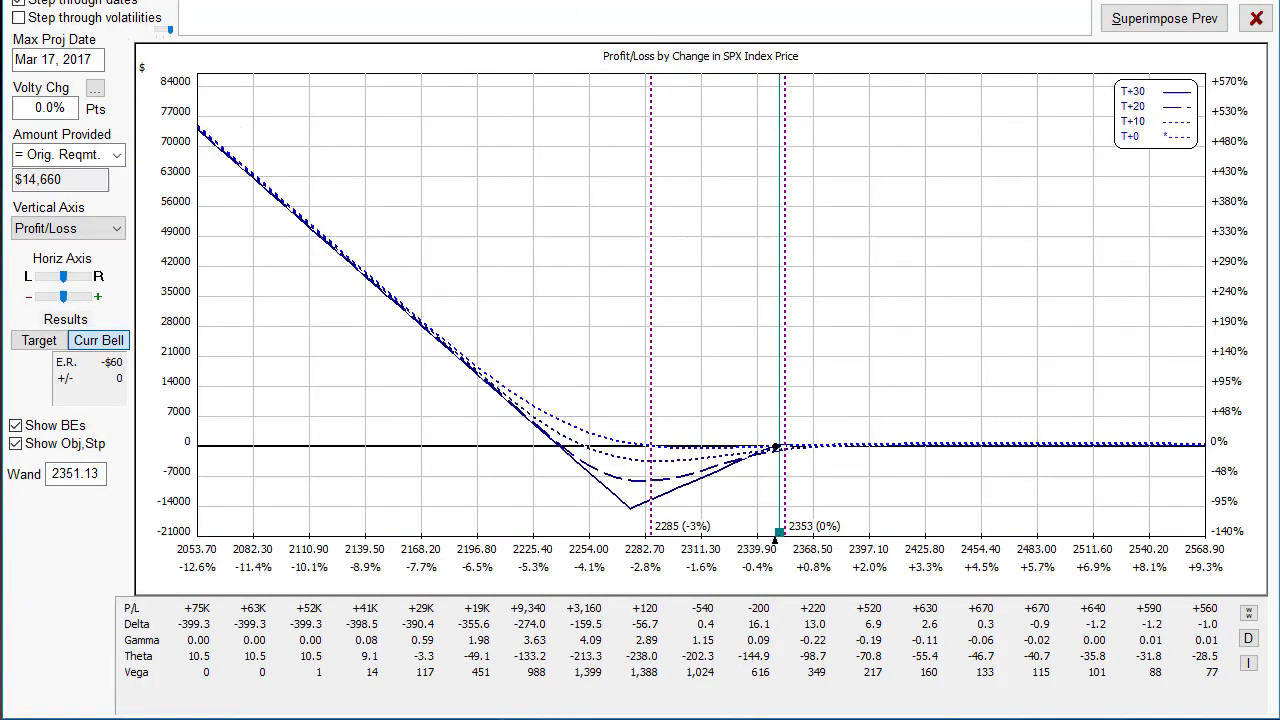
{"action": "left_click", "coordinate": [1136, 137]}
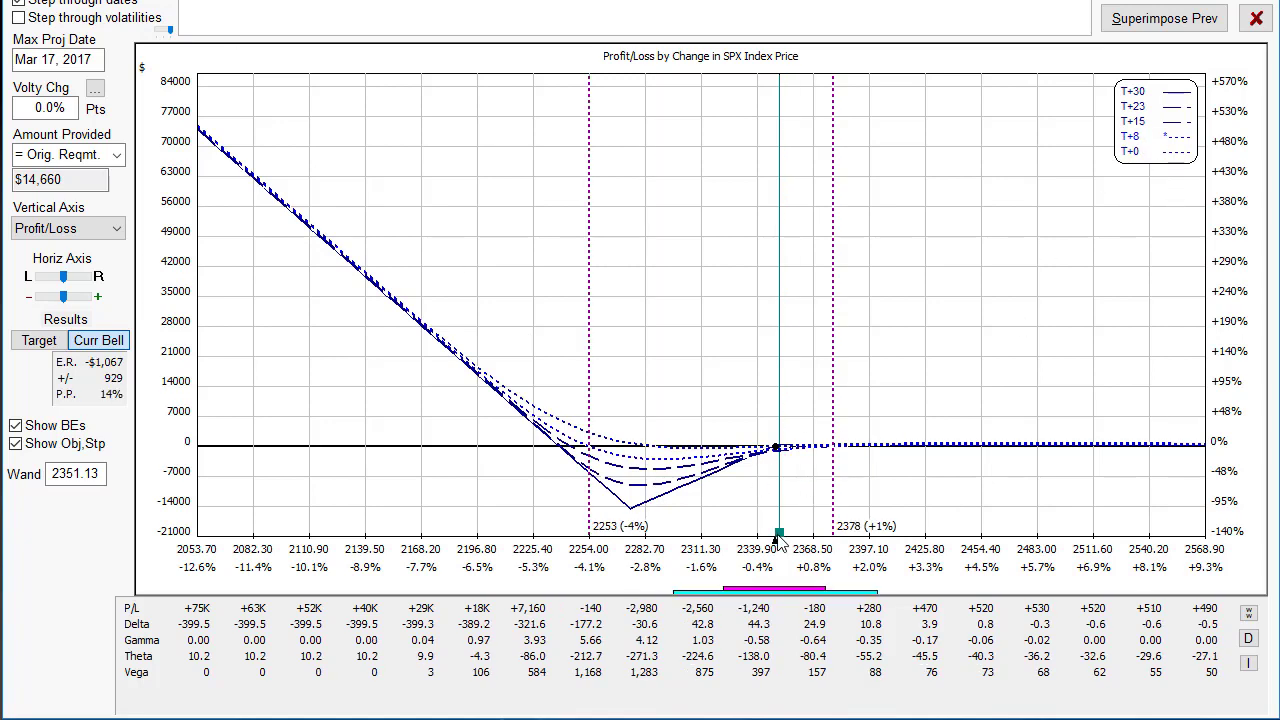
{"action": "left_click_drag", "start_coordinate": [781, 532], "coordinate": [678, 521]}
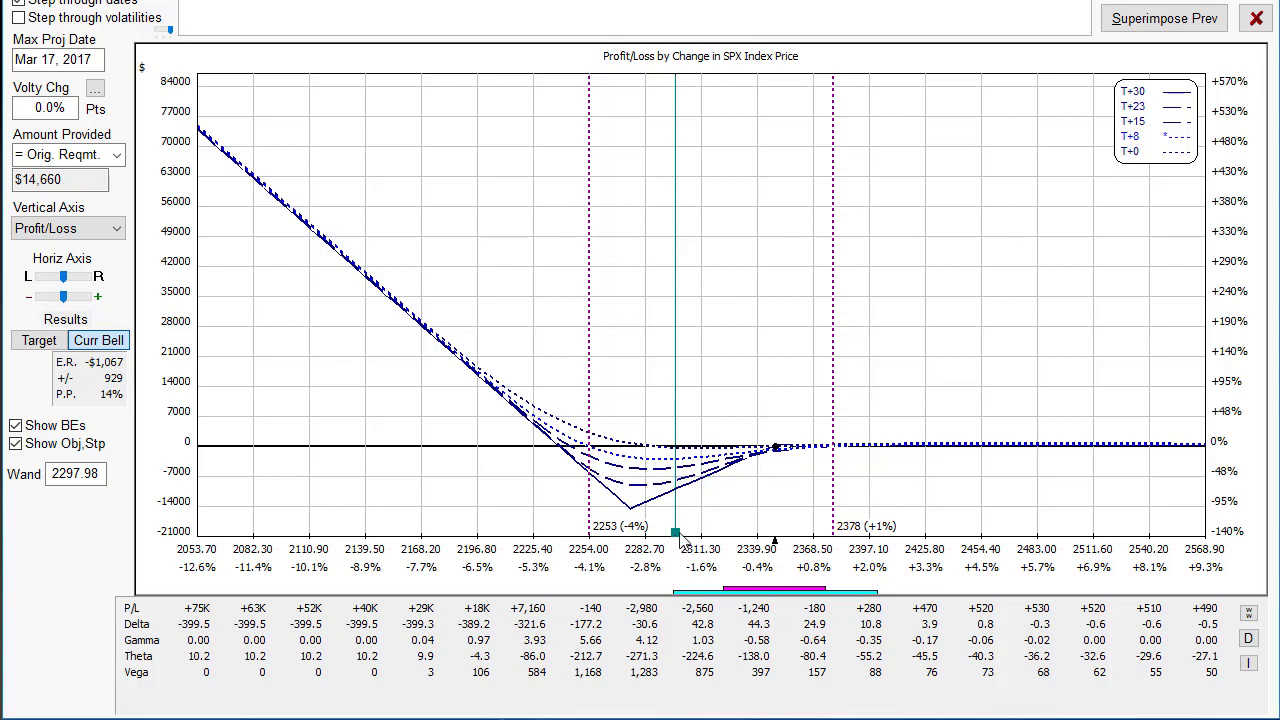
{"action": "left_click_drag", "start_coordinate": [680, 534], "coordinate": [783, 505]}
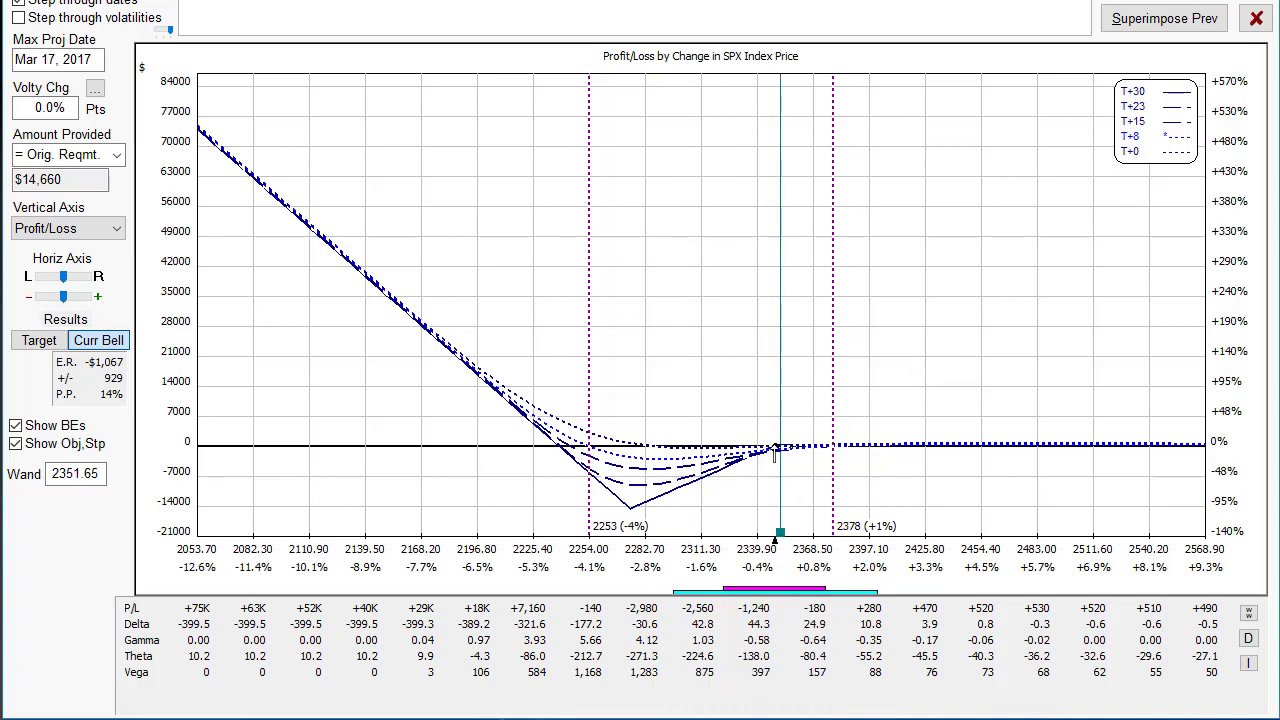
{"action": "mouse_move", "coordinate": [775, 455]}
{"action": "left_click_drag", "start_coordinate": [484, 500], "coordinate": [677, 494]}
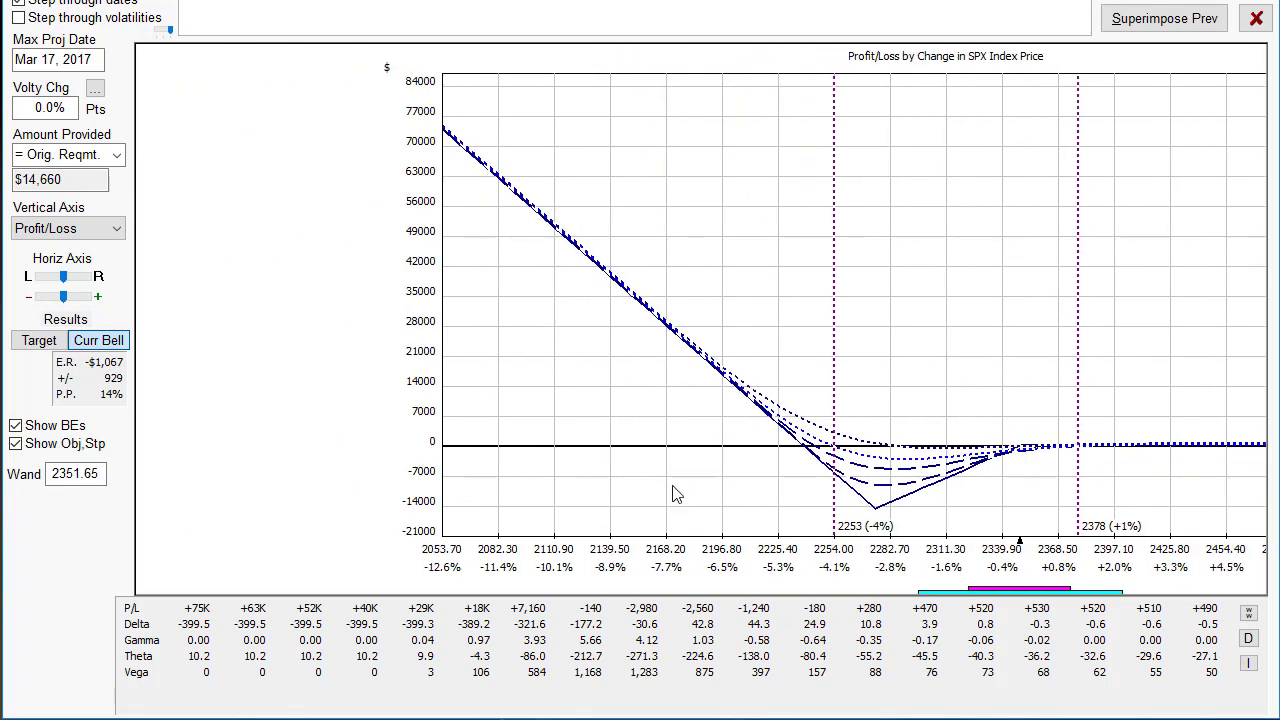
{"action": "left_click_drag", "start_coordinate": [497, 469], "coordinate": [809, 403]}
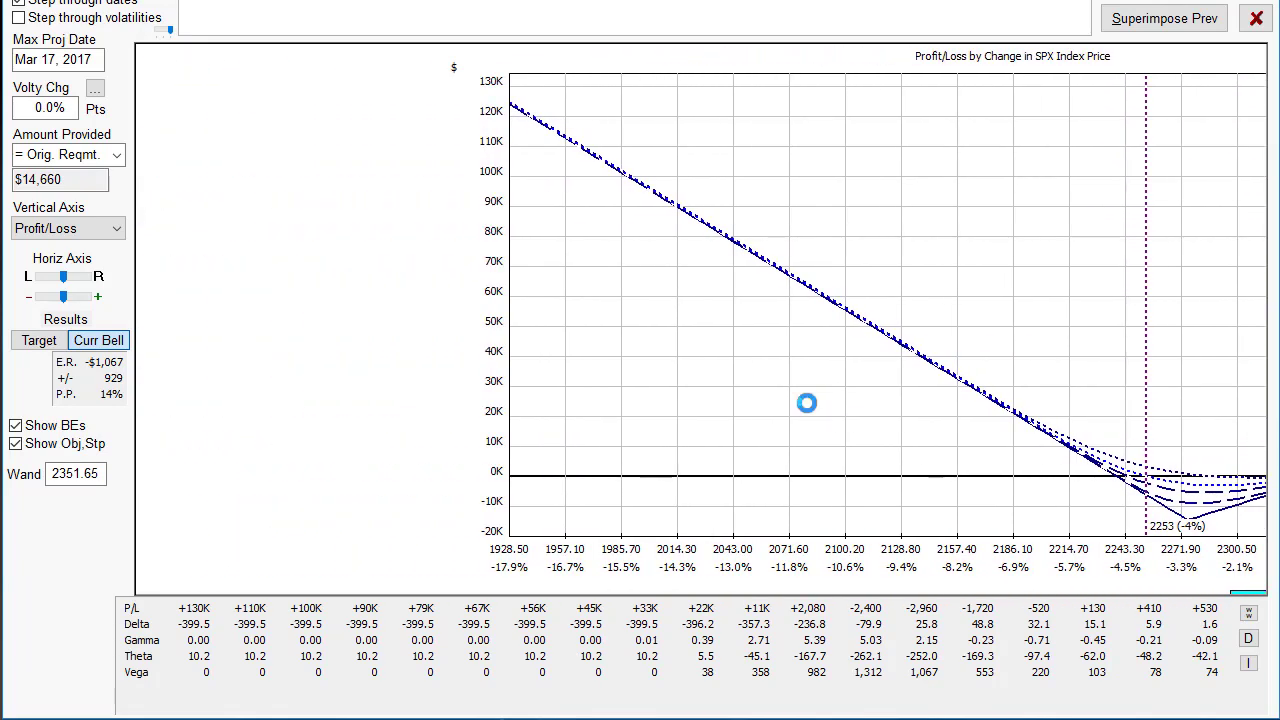
{"action": "left_click_drag", "start_coordinate": [885, 496], "coordinate": [591, 477]}
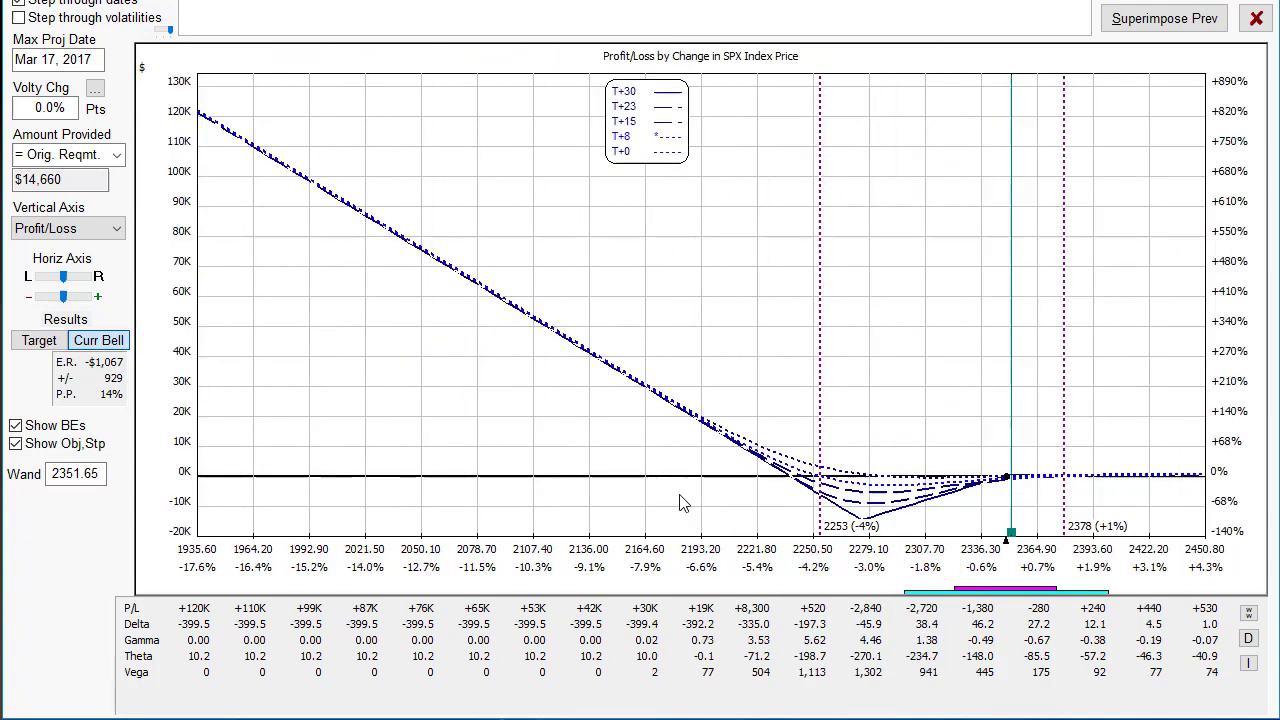
{"action": "left_click_drag", "start_coordinate": [1010, 540], "coordinate": [256, 520]}
{"action": "left_click_drag", "start_coordinate": [395, 437], "coordinate": [943, 406]}
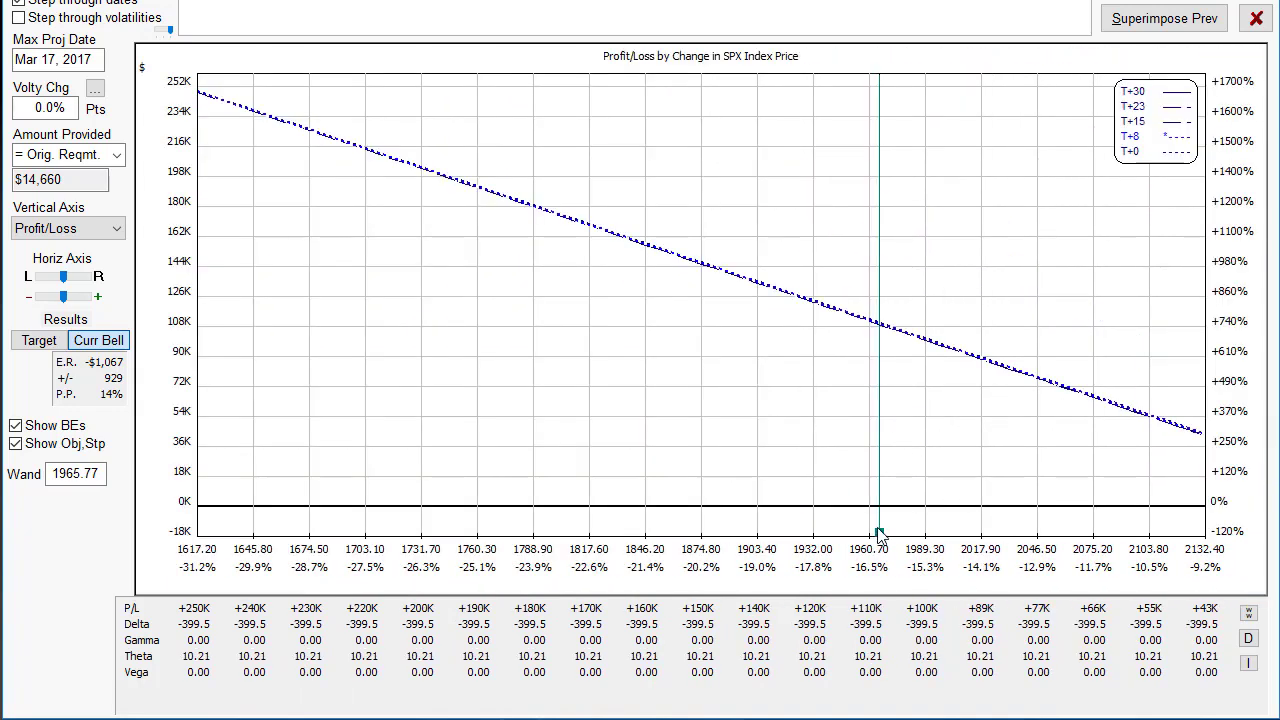
{"action": "left_click_drag", "start_coordinate": [881, 530], "coordinate": [233, 457]}
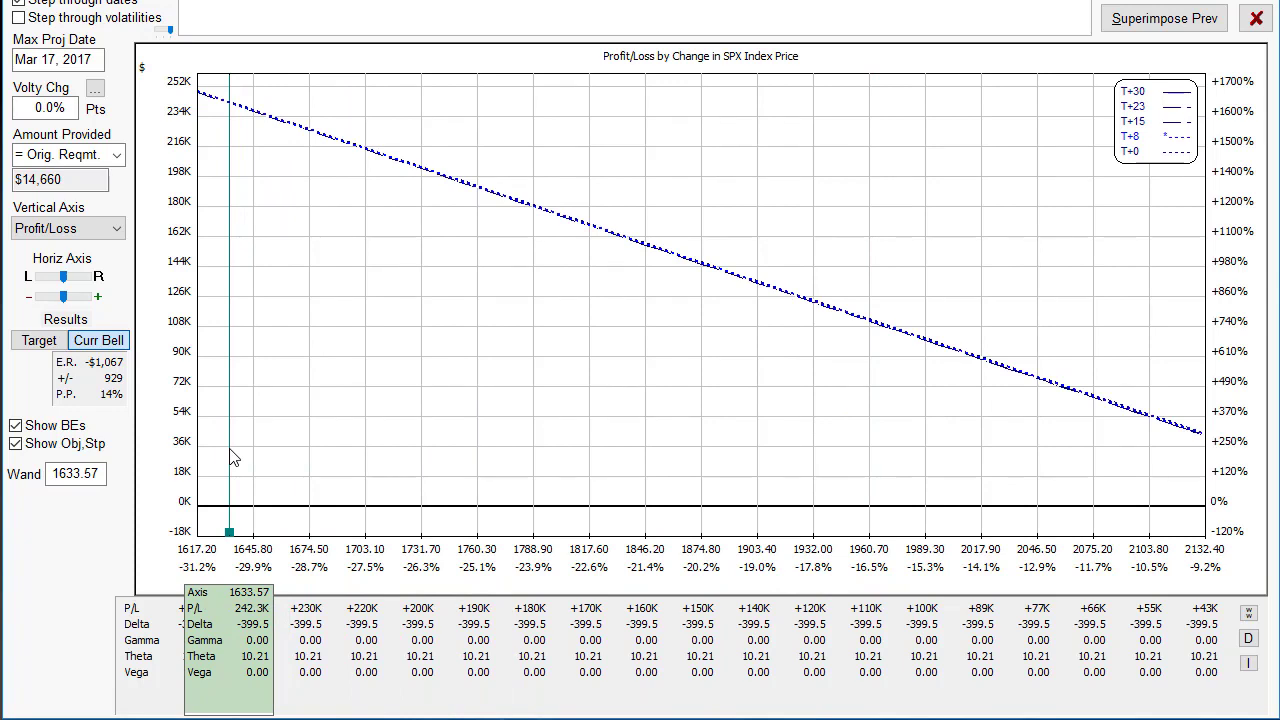
{"action": "left_click_drag", "start_coordinate": [232, 457], "coordinate": [497, 407]}
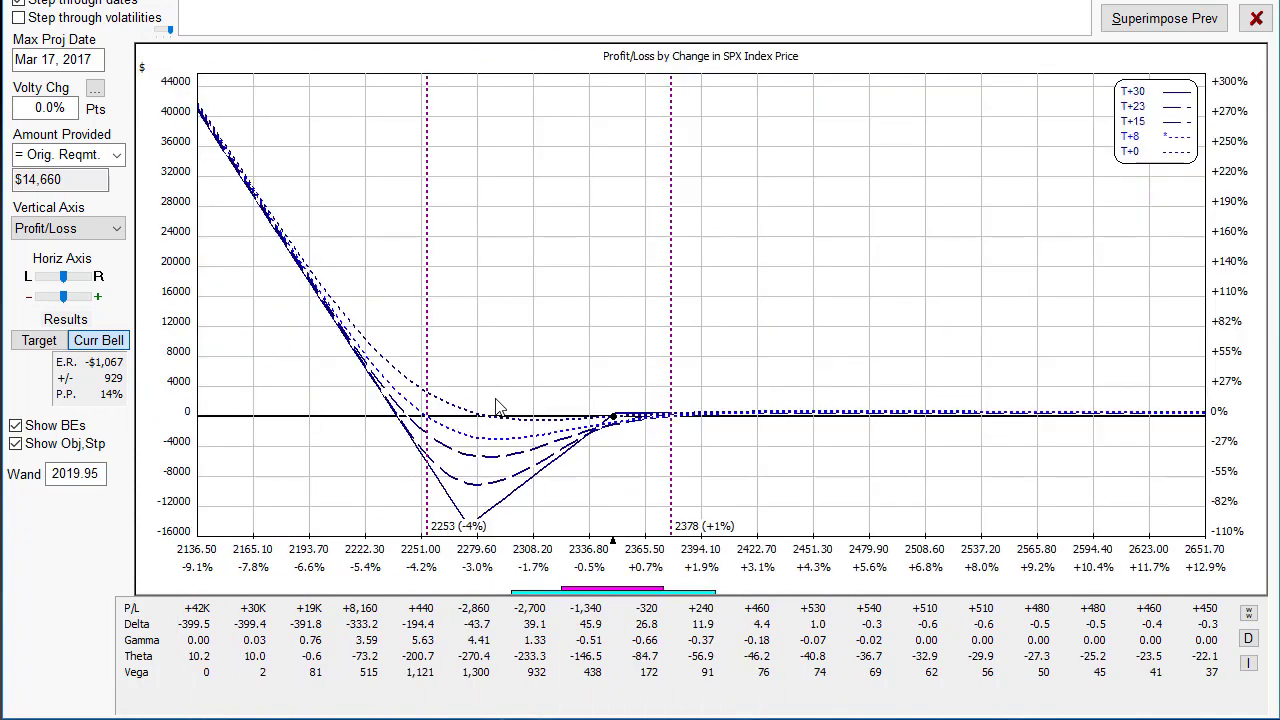
{"action": "left_click_drag", "start_coordinate": [595, 506], "coordinate": [1111, 520]}
{"action": "left_click_drag", "start_coordinate": [950, 512], "coordinate": [457, 491]}
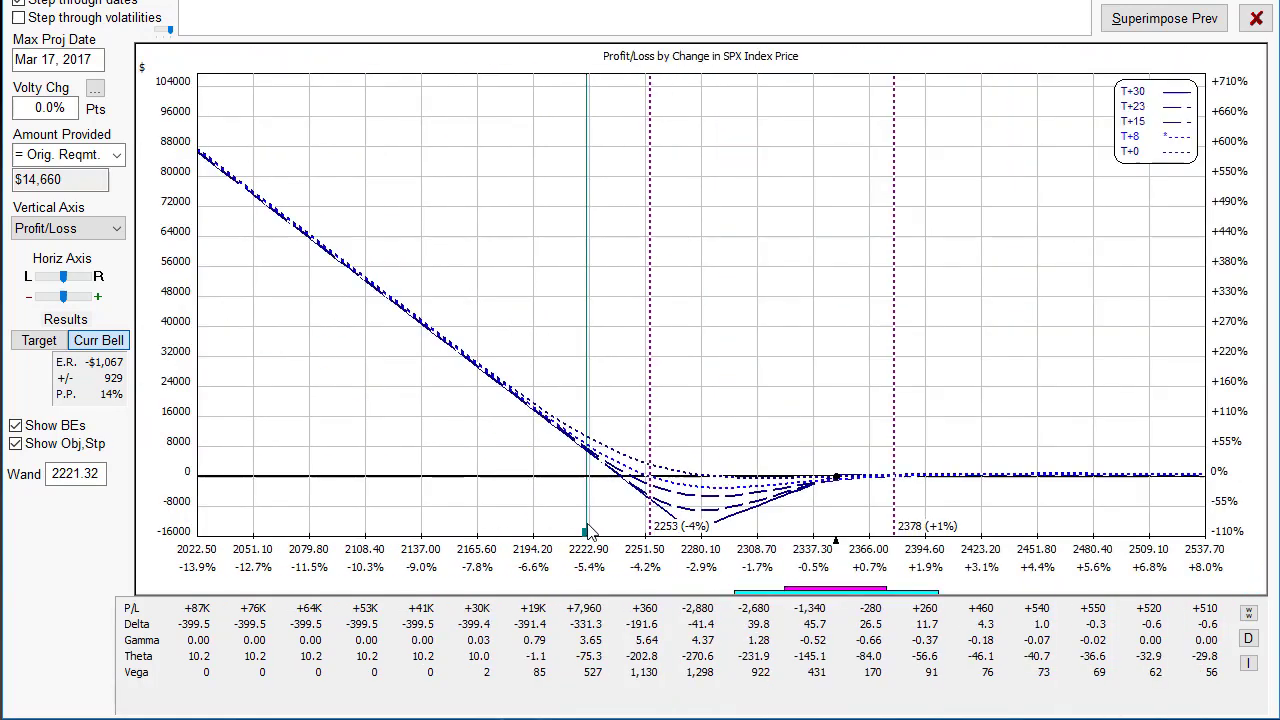
{"action": "left_click_drag", "start_coordinate": [588, 531], "coordinate": [848, 514]}
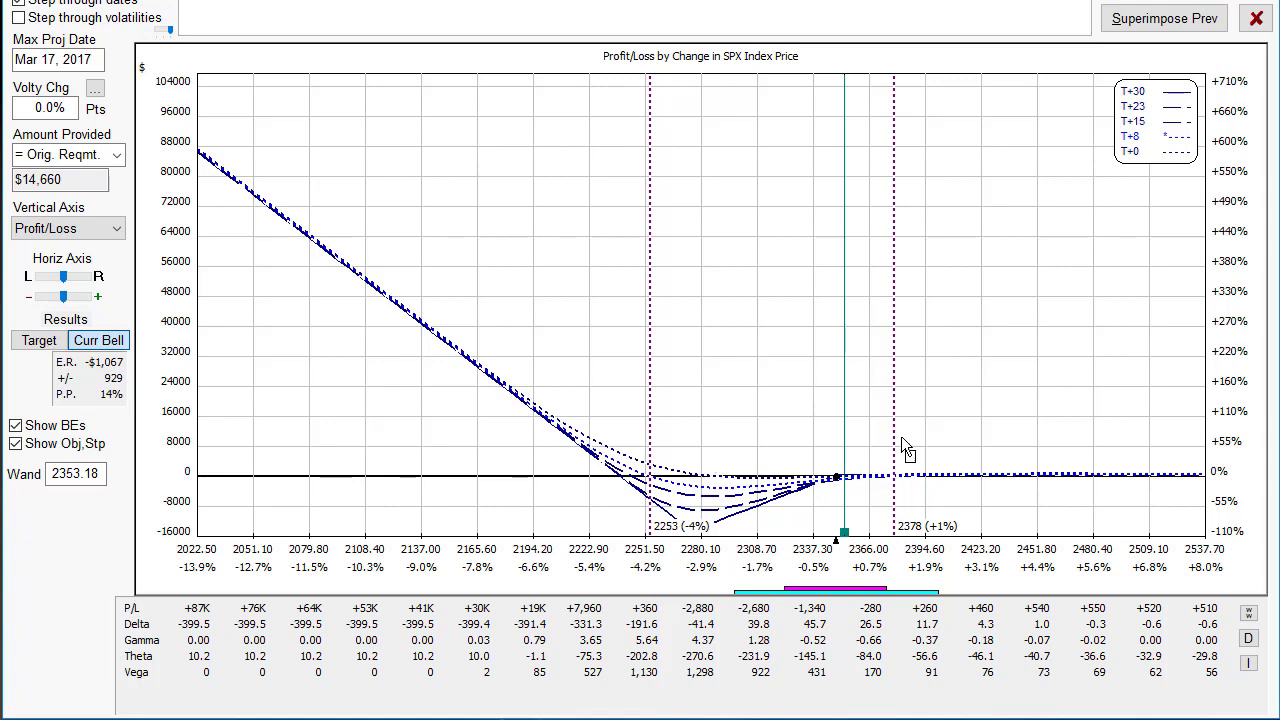
Close the risk graph and compare the March 2350 put's 24.81 price with the 2275 put's 7.70.
{"action": "left_click", "coordinate": [1256, 18]}
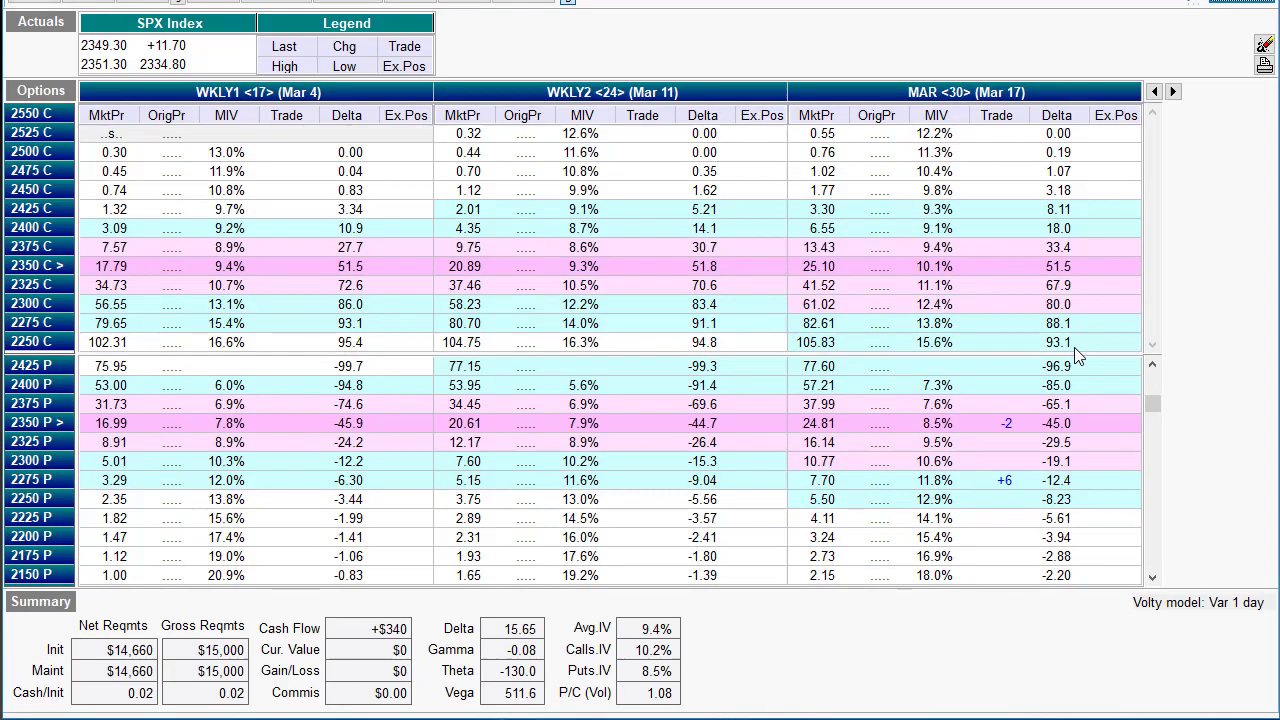
{"action": "left_click", "coordinate": [816, 425]}
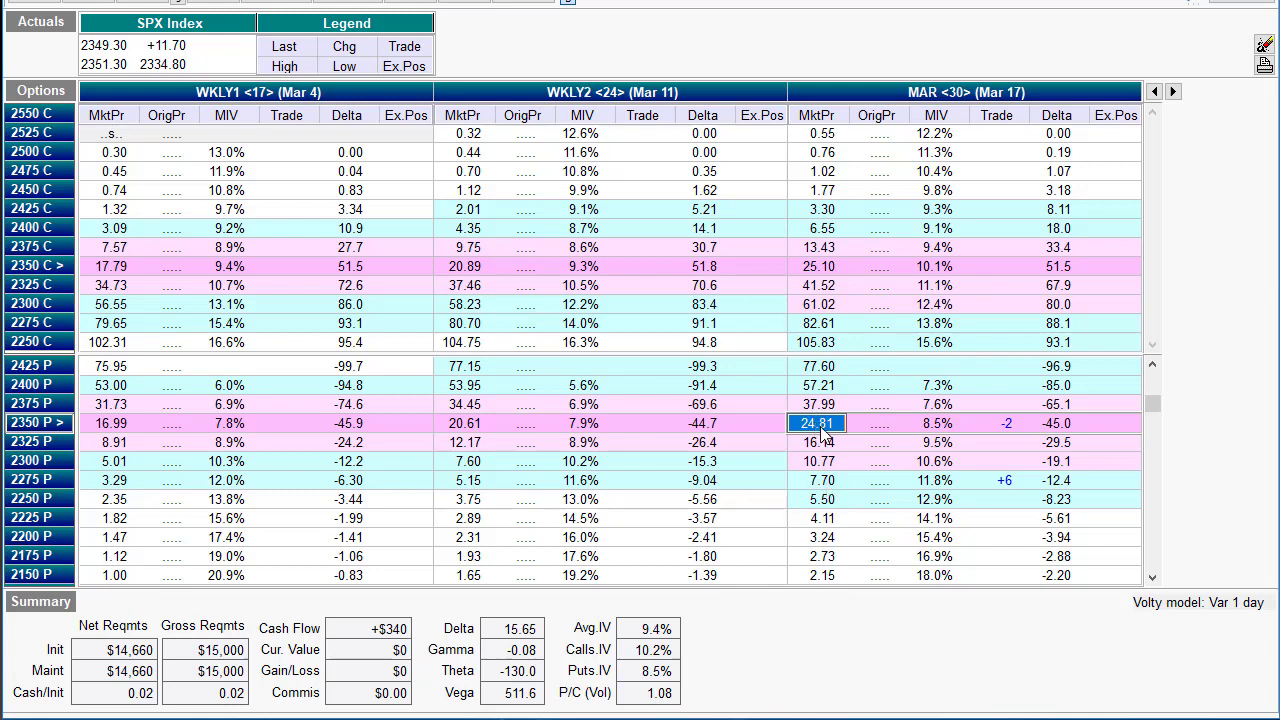
{"action": "left_click", "coordinate": [1009, 481]}
{"action": "left_click", "coordinate": [831, 483]}
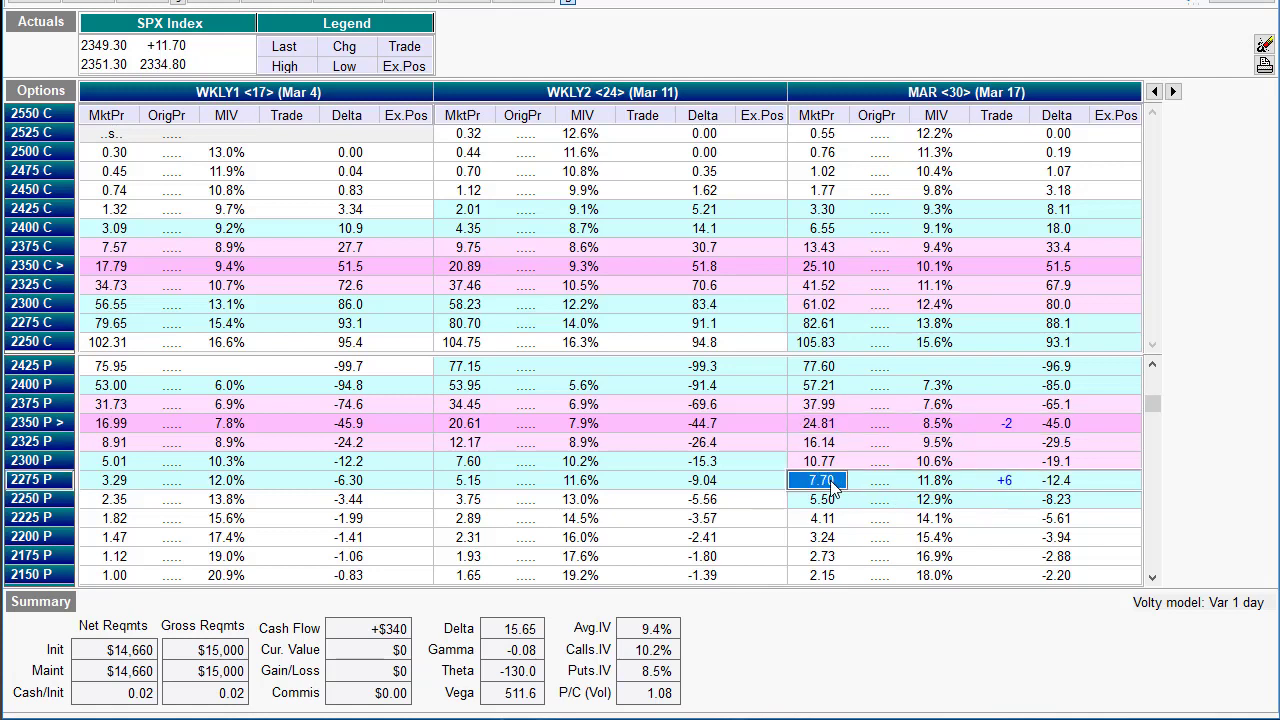
Clear the -2 trade on the March 2350 put.
{"action": "left_click", "coordinate": [1008, 428]}
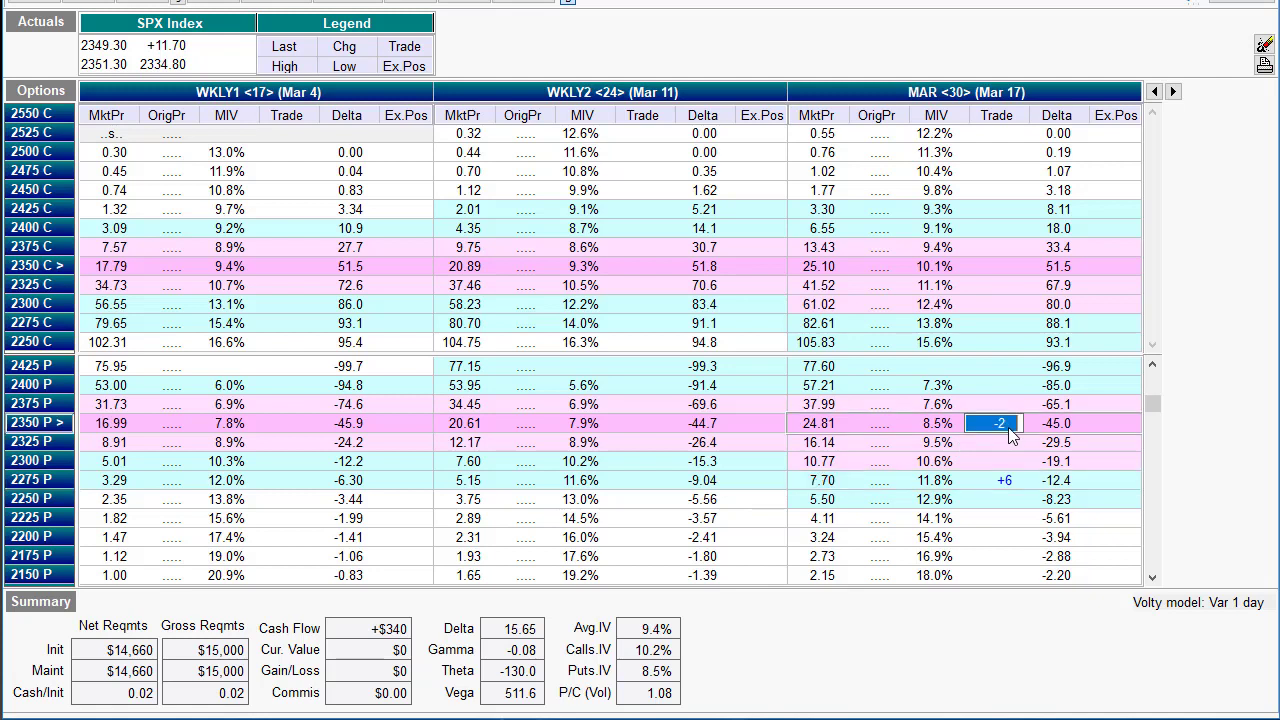
{"action": "key", "text": "Delete"}
{"action": "left_click", "coordinate": [1005, 480]}
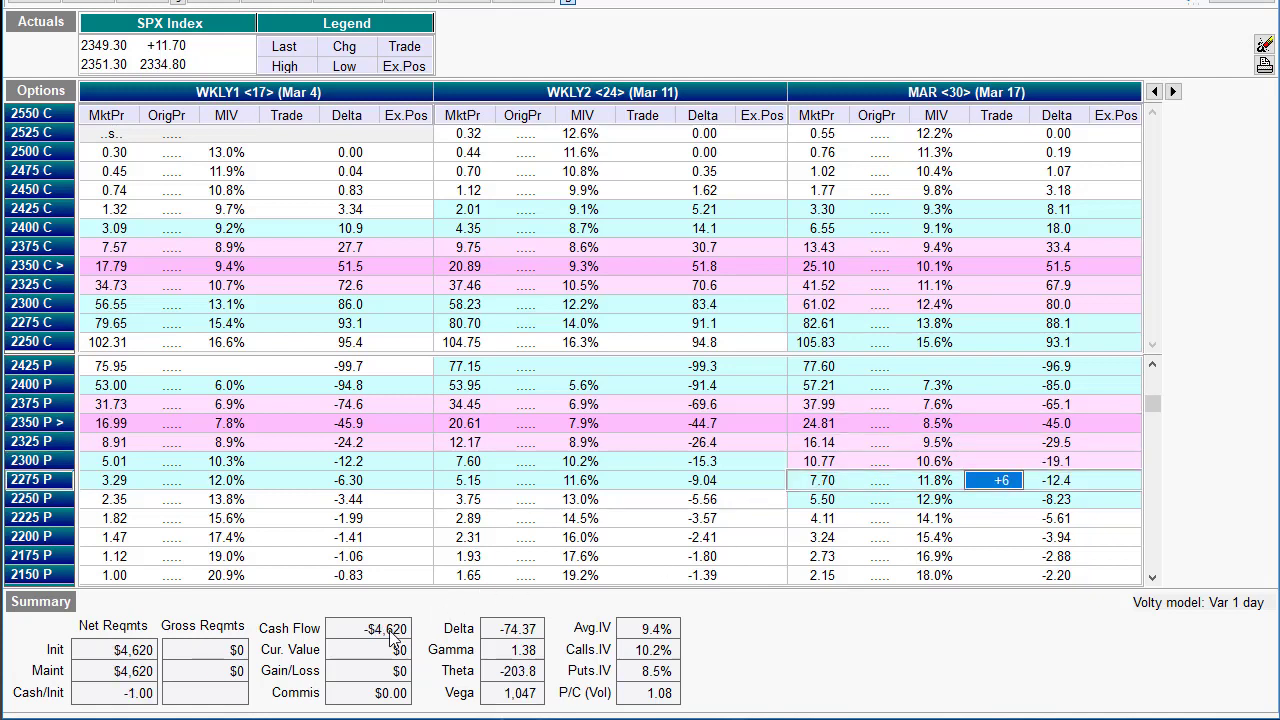
{"action": "left_click", "coordinate": [997, 422]}
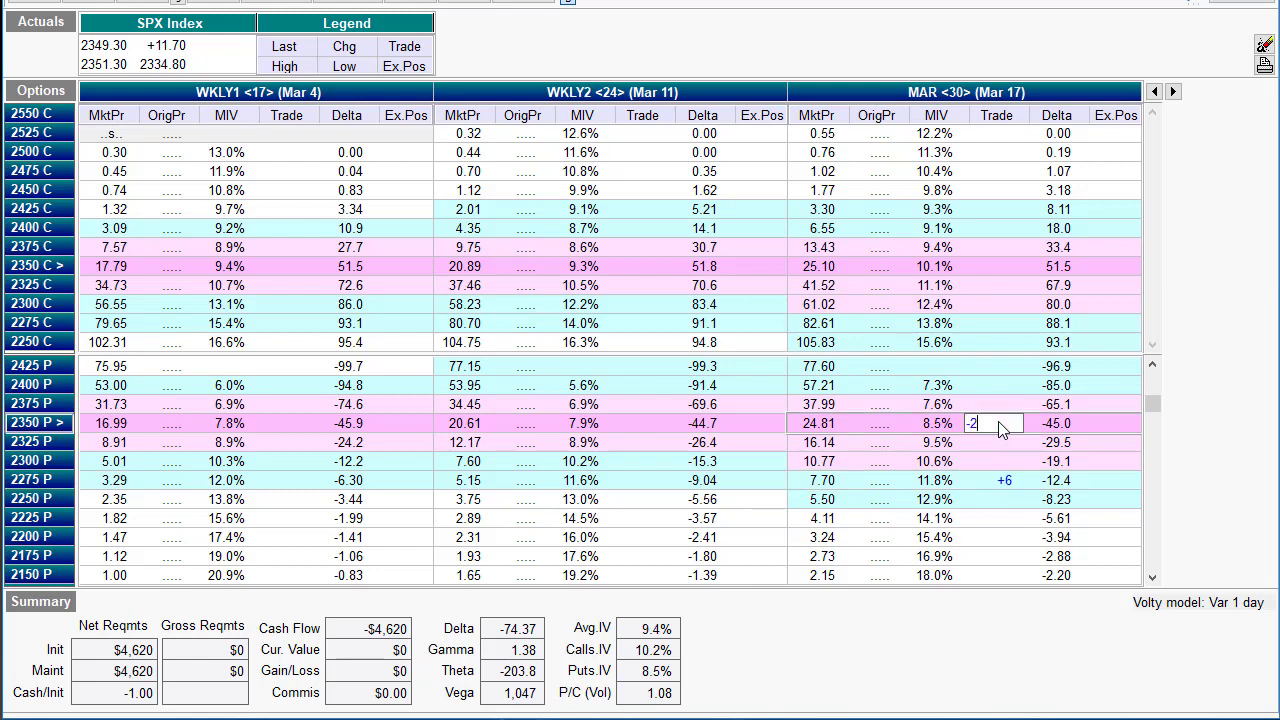
{"action": "key", "text": "Return"}
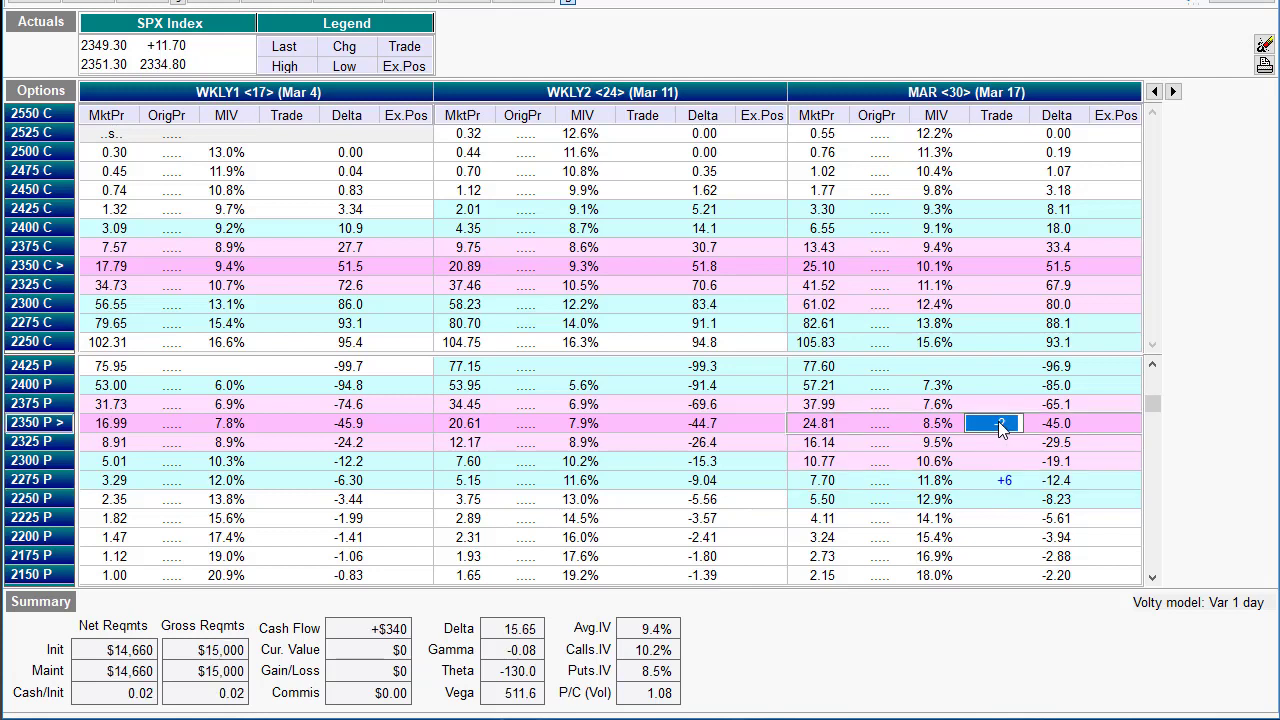
{"action": "key", "text": "BackSpace"}
Enter -1 trades moving up from the March 2375 put to the March 2400 put.
{"action": "key", "text": "Up"}
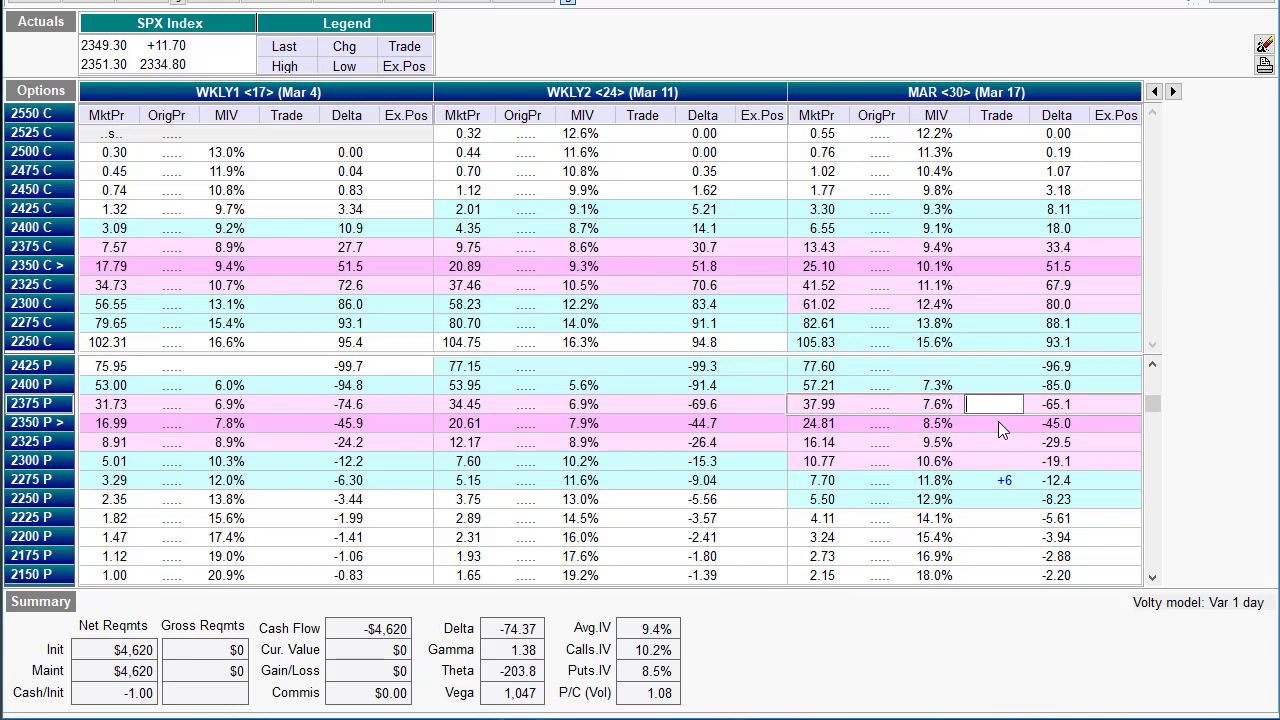
{"action": "type", "text": "-1"}
{"action": "key", "text": "Return"}
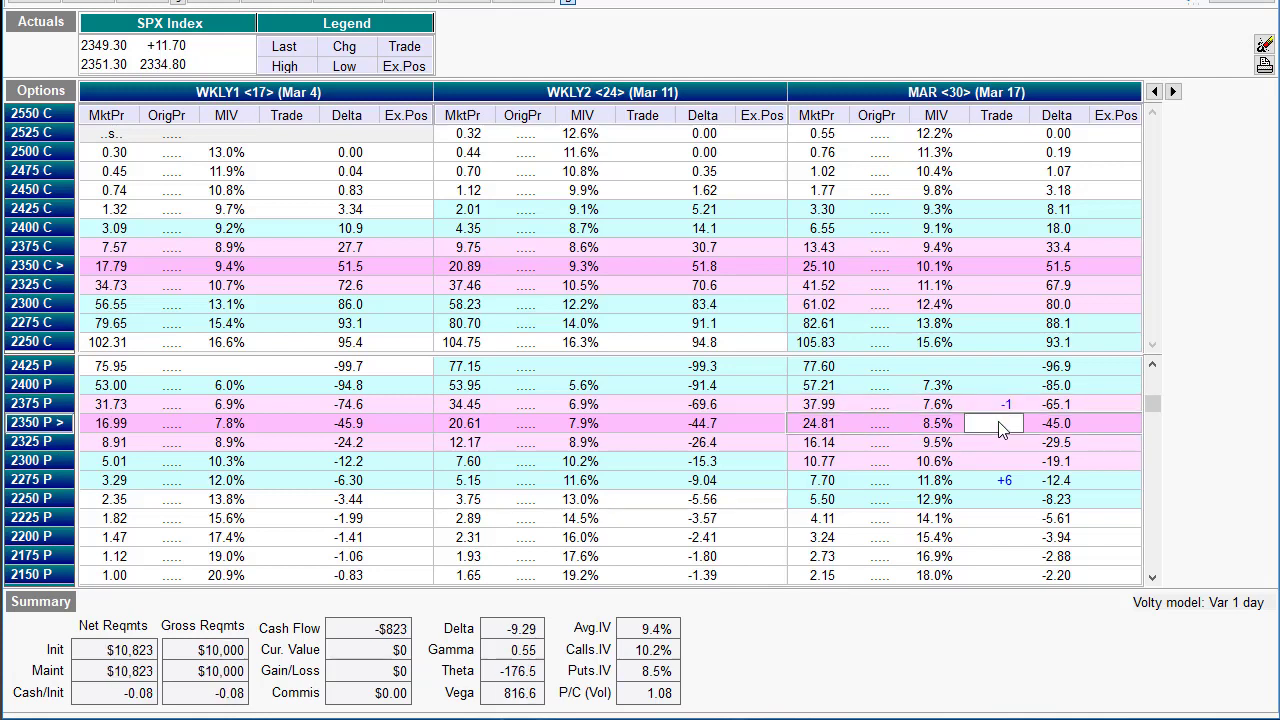
{"action": "key", "text": "Up"}
{"action": "type", "text": "-1"}
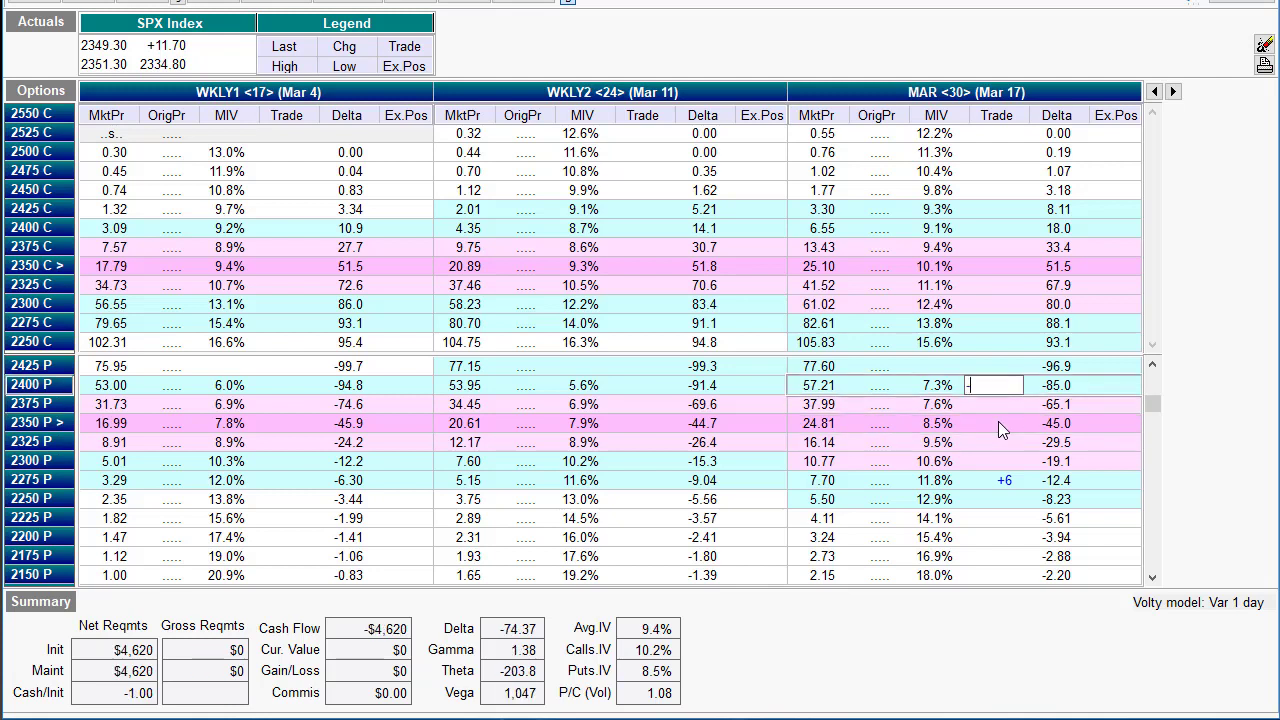
{"action": "key", "text": "Return"}
Set the March 2275 put trade to buy 8, going through 5 first.
{"action": "key", "text": "Down"}
{"action": "key", "text": "Down"}
{"action": "key", "text": "Down"}
{"action": "key", "text": "Down"}
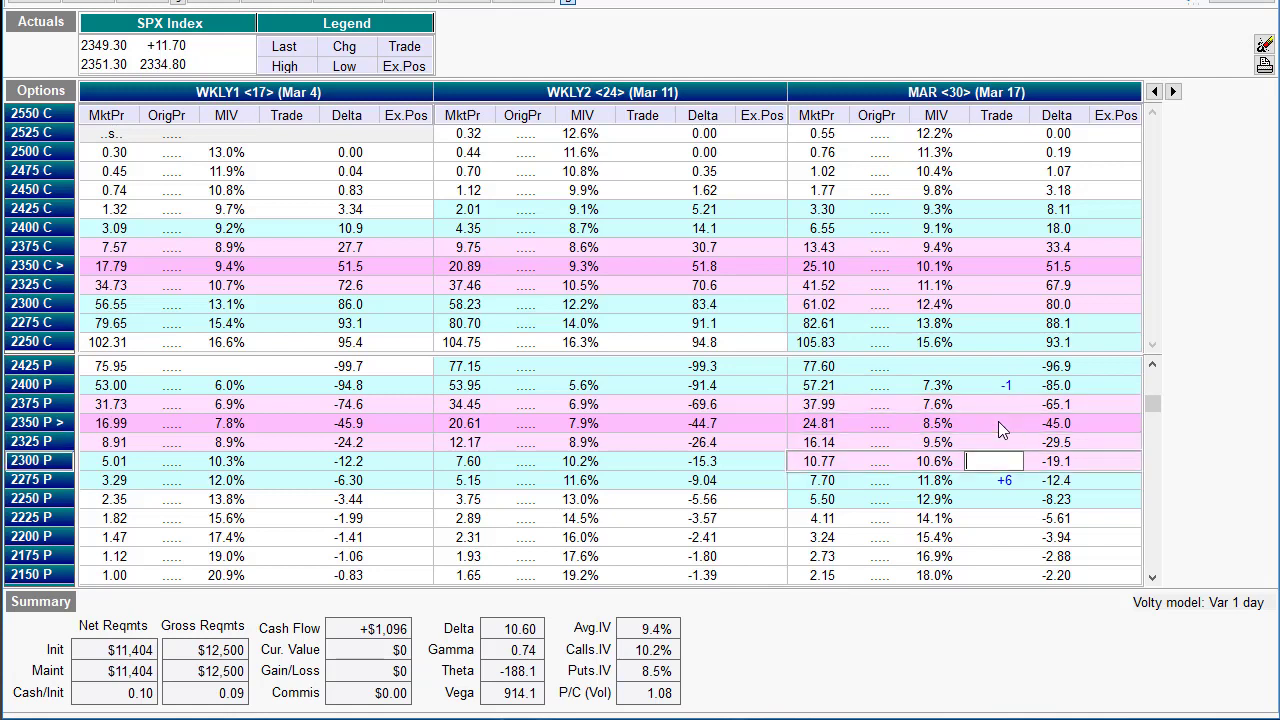
{"action": "type", "text": "5"}
{"action": "key", "text": "Return"}
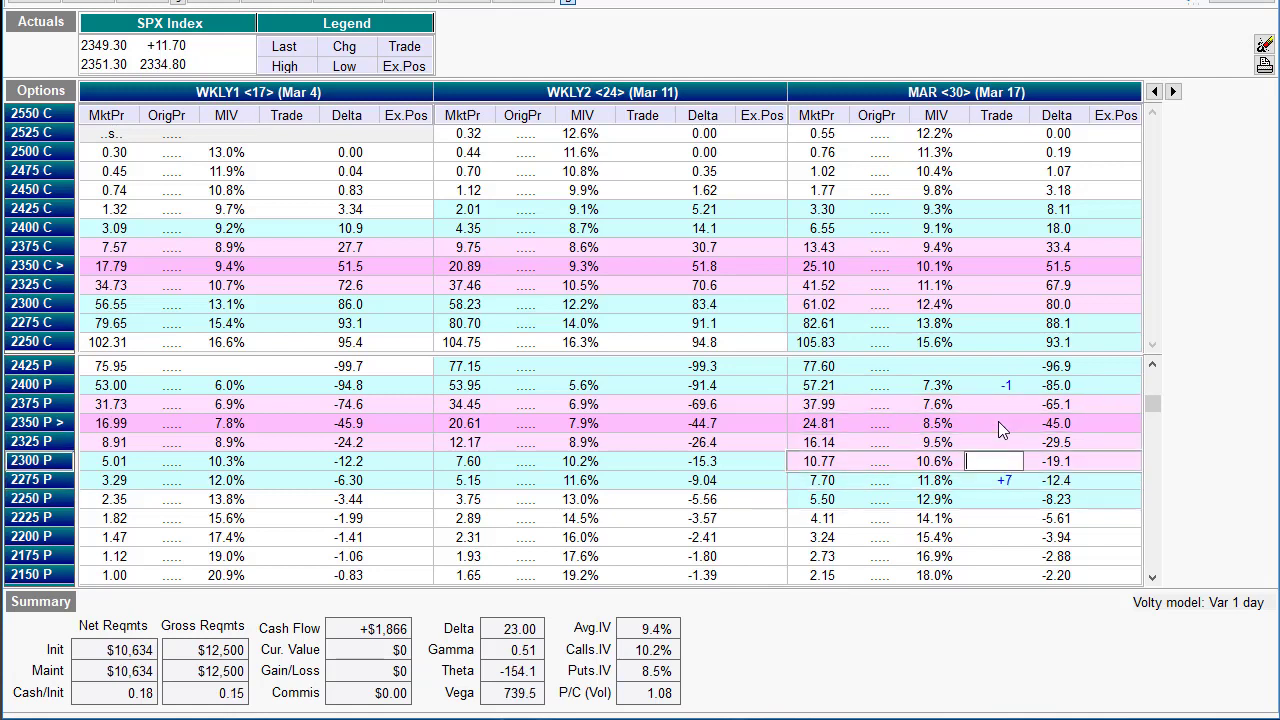
{"action": "type", "text": "8"}
{"action": "key", "text": "Up"}
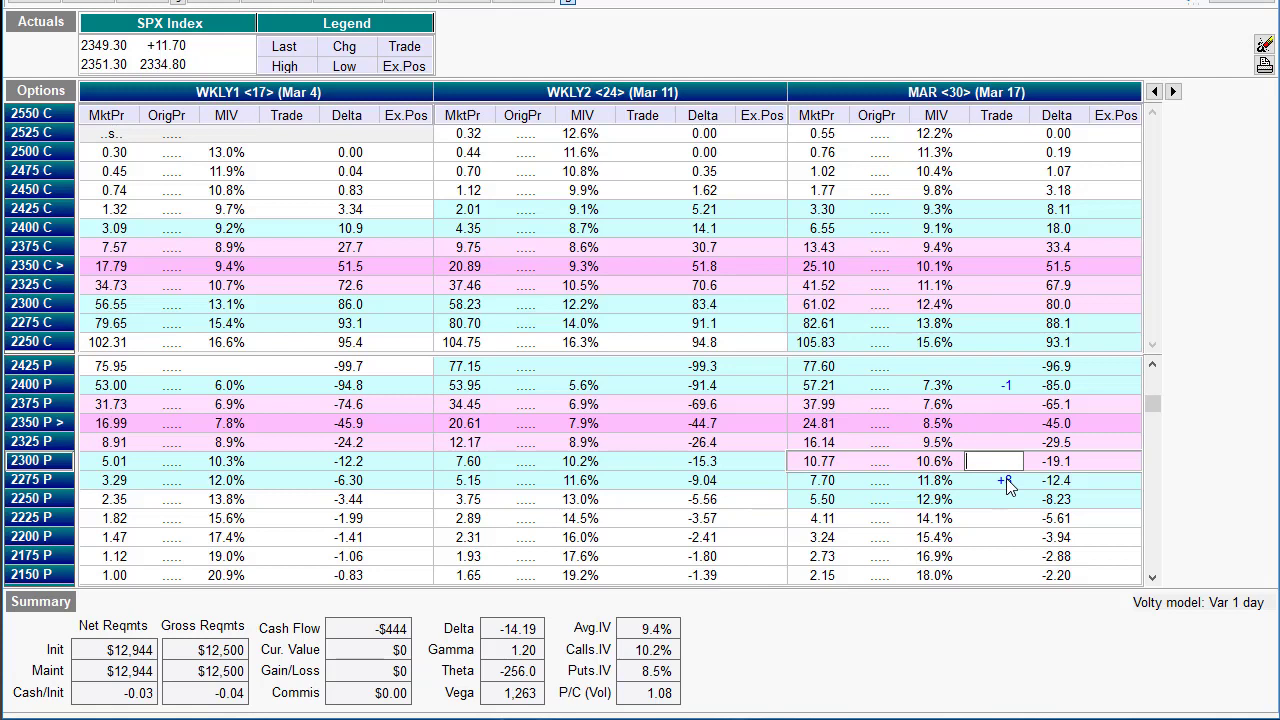
Delete the short March 2400 put trade and reselect the 2400 put's trade quantity.
{"action": "left_click", "coordinate": [1013, 388]}
{"action": "key", "text": "Delete"}
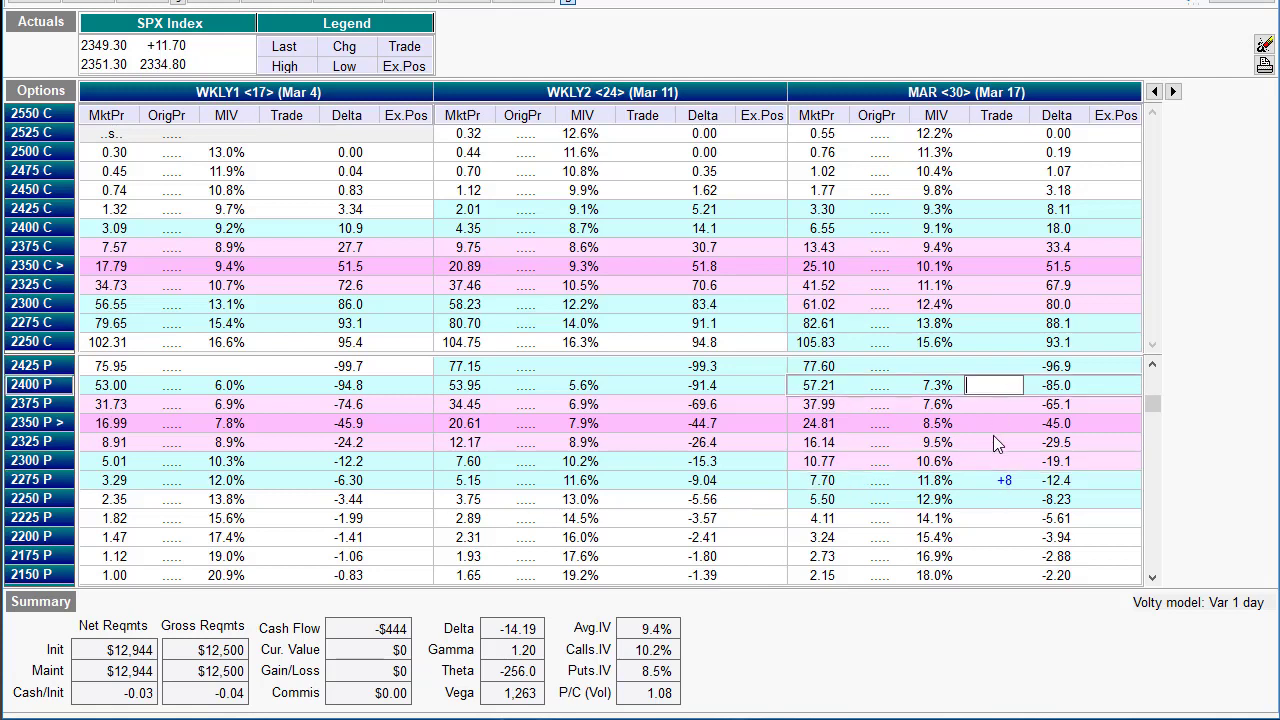
{"action": "left_click", "coordinate": [1005, 481]}
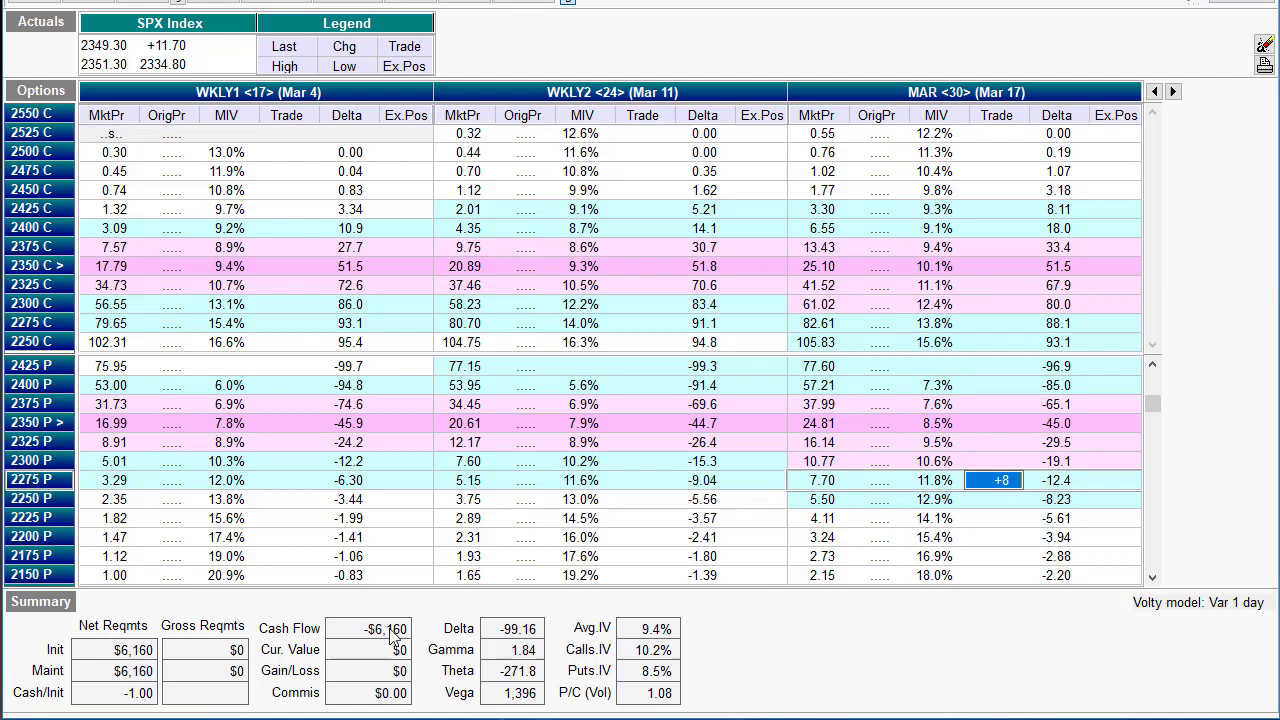
{"action": "left_click", "coordinate": [1009, 395]}
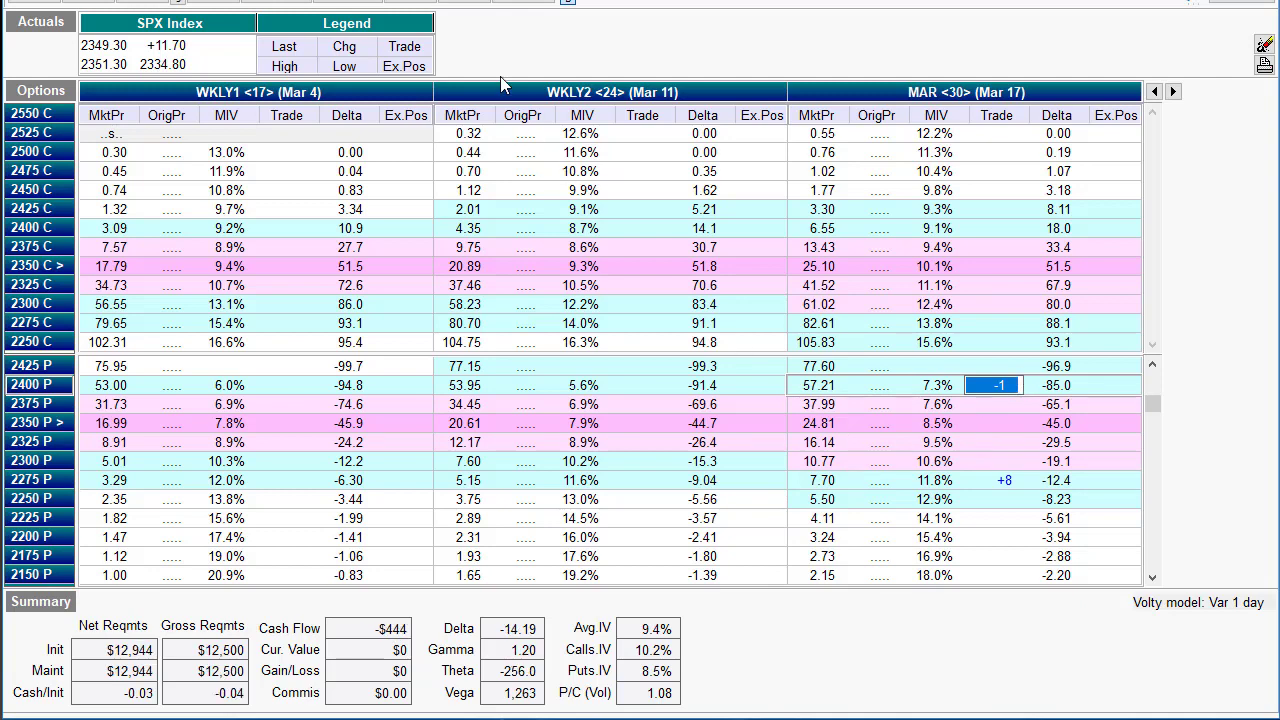
Zoom the ratio spread's P/L graph around current SPX and check the T+8 breakeven near 2293.
{"action": "left_click", "coordinate": [484, 8]}
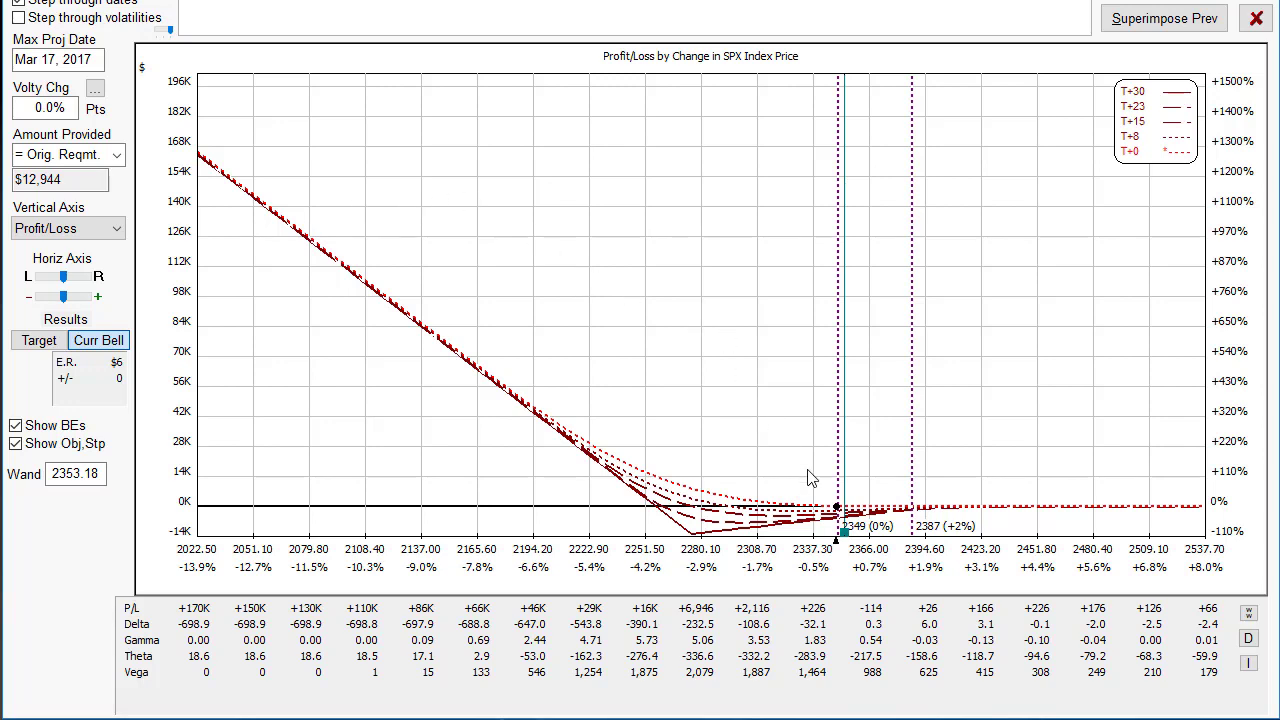
{"action": "left_click_drag", "start_coordinate": [901, 560], "coordinate": [995, 278]}
{"action": "left_click", "coordinate": [1133, 138]}
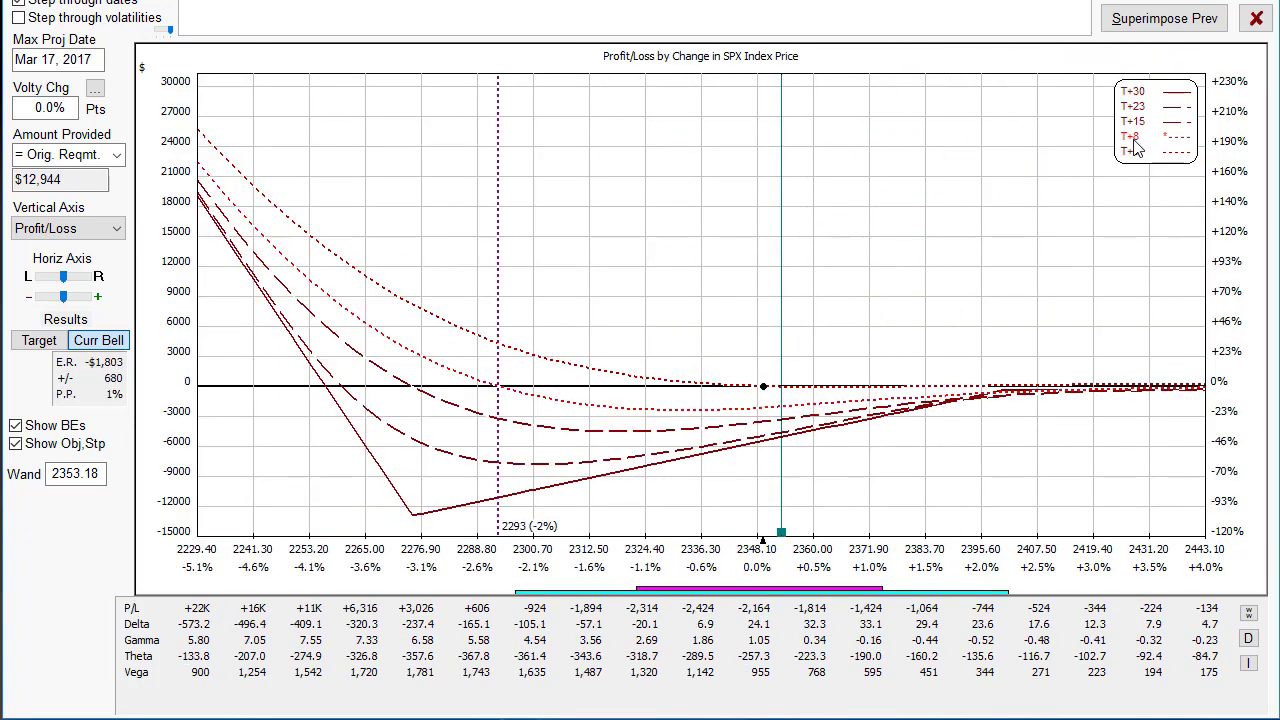
{"action": "mouse_move", "coordinate": [781, 531]}
{"action": "left_mouse_down"}
{"action": "mouse_move", "coordinate": [763, 534]}
{"action": "mouse_move", "coordinate": [766, 521]}
{"action": "mouse_move", "coordinate": [765, 533]}
{"action": "left_mouse_up"}
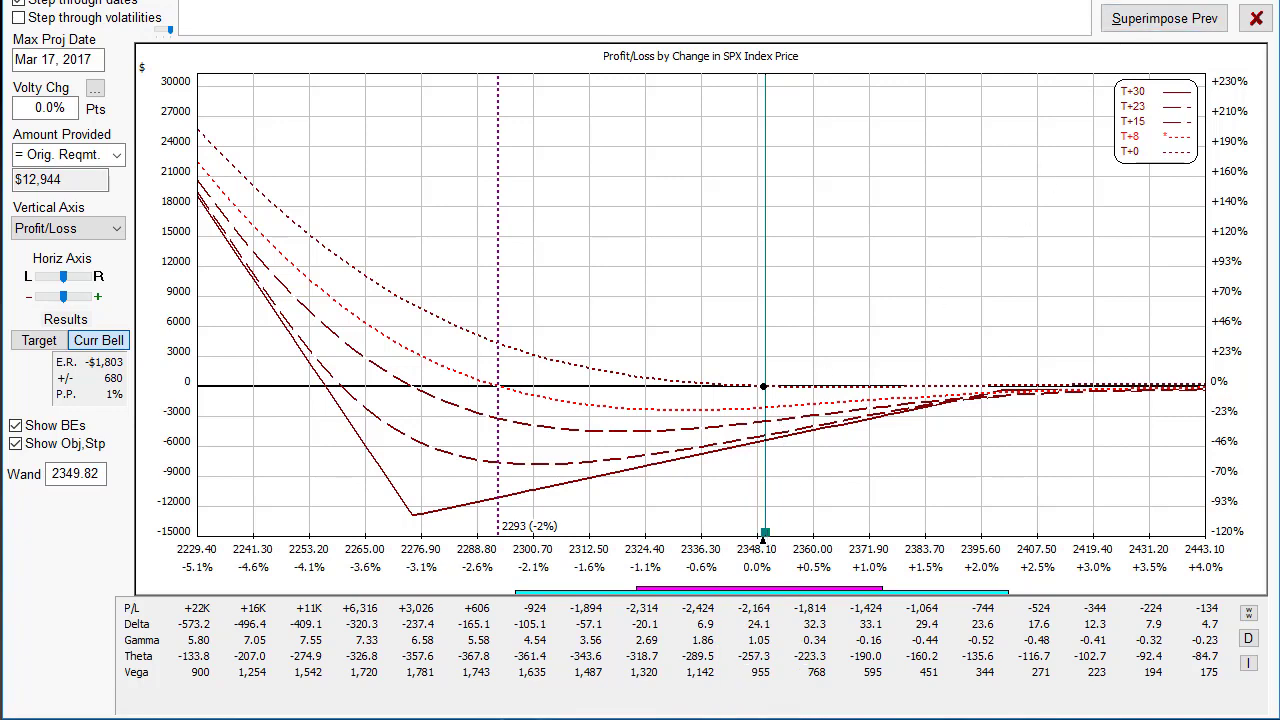
{"action": "left_click", "coordinate": [1256, 18]}
Clear the March put ratio trade entries from the grid.
{"action": "left_click", "coordinate": [1006, 384]}
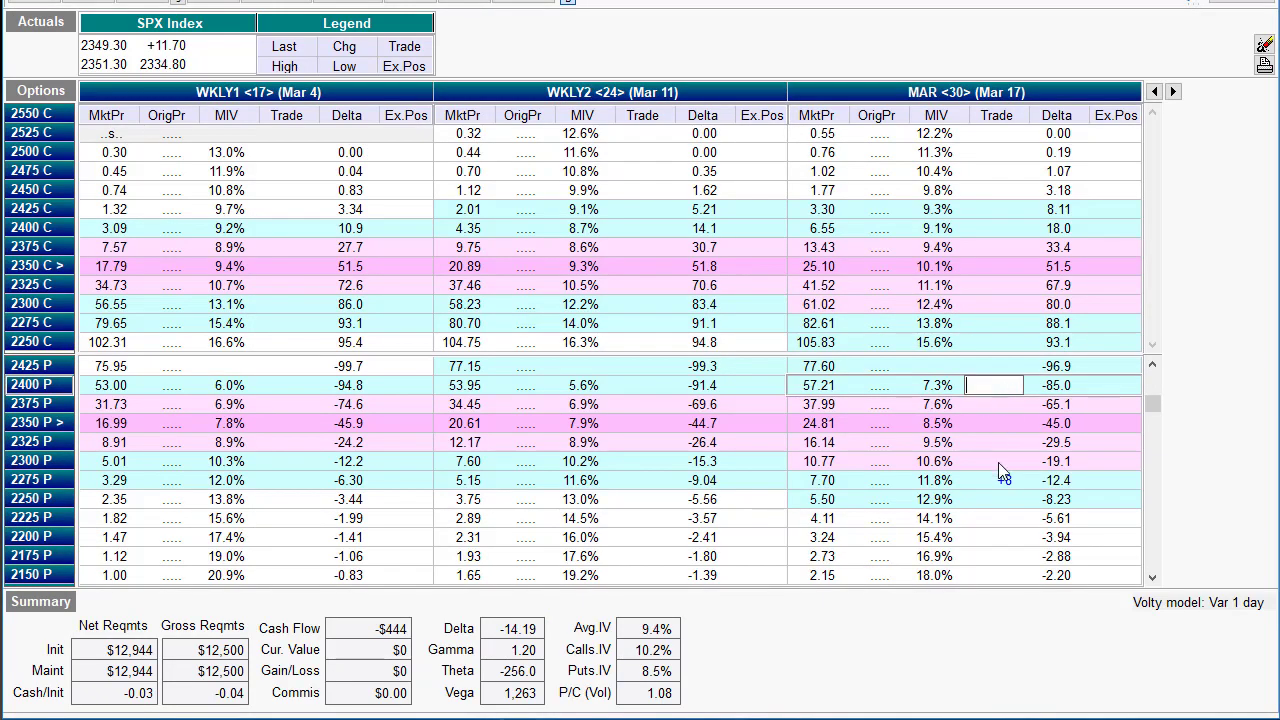
{"action": "left_click_drag", "start_coordinate": [998, 462], "coordinate": [995, 522]}
{"action": "scroll", "coordinate": [995, 523], "scroll_direction": "down", "scroll_amount": 2}
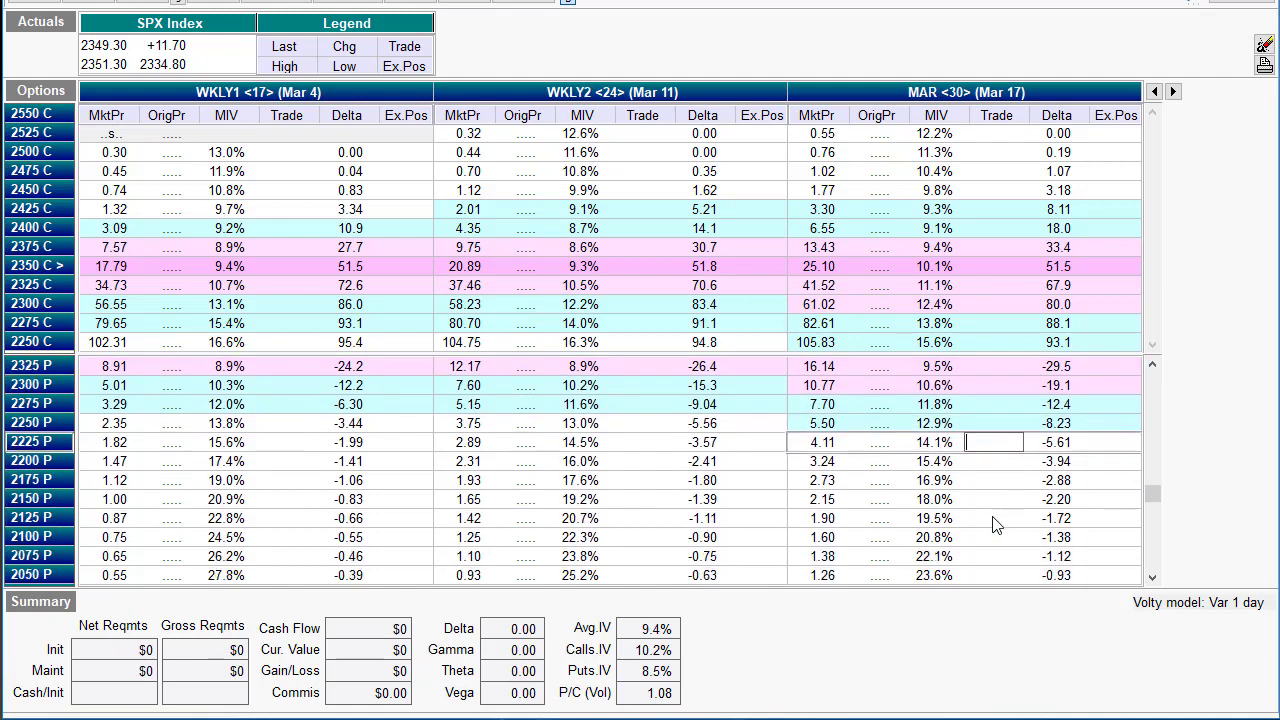
Review the hedge plan's construct list in Adobe Reader at 100% zoom.
{"action": "scroll", "coordinate": [995, 523], "scroll_direction": "down", "scroll_amount": 1}
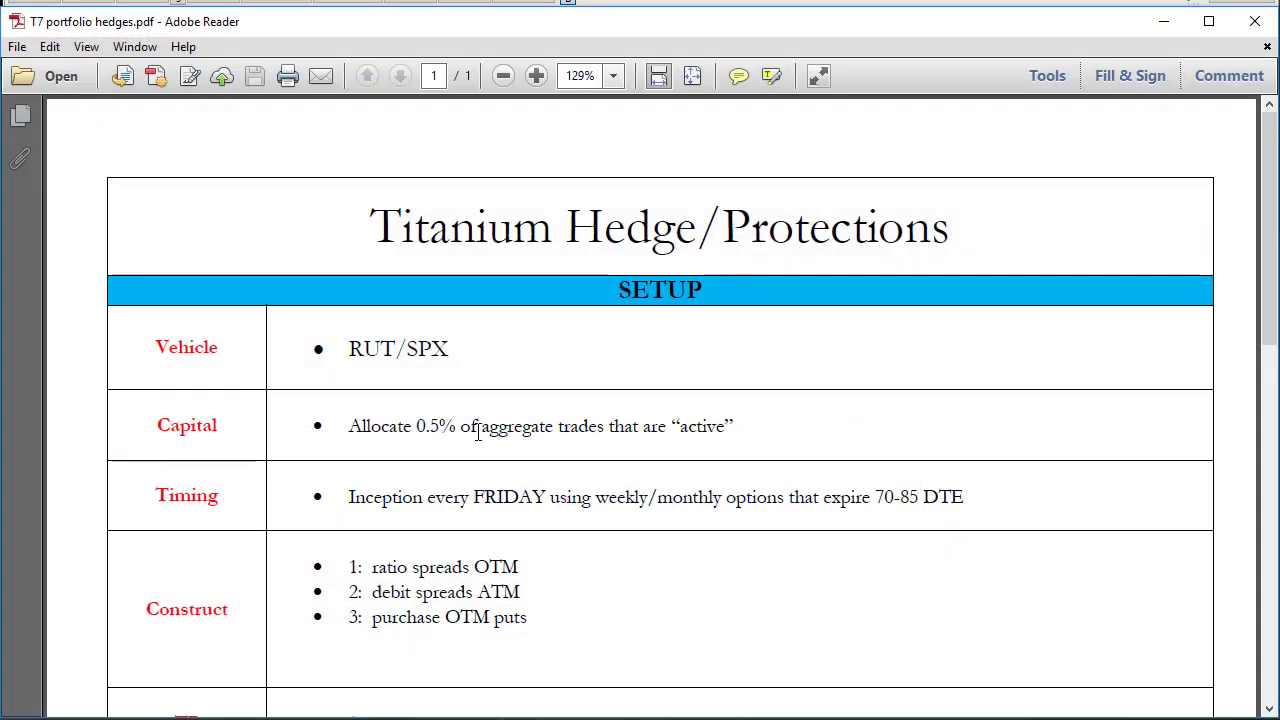
{"action": "scroll", "coordinate": [506, 118], "scroll_direction": "down", "scroll_amount": 2}
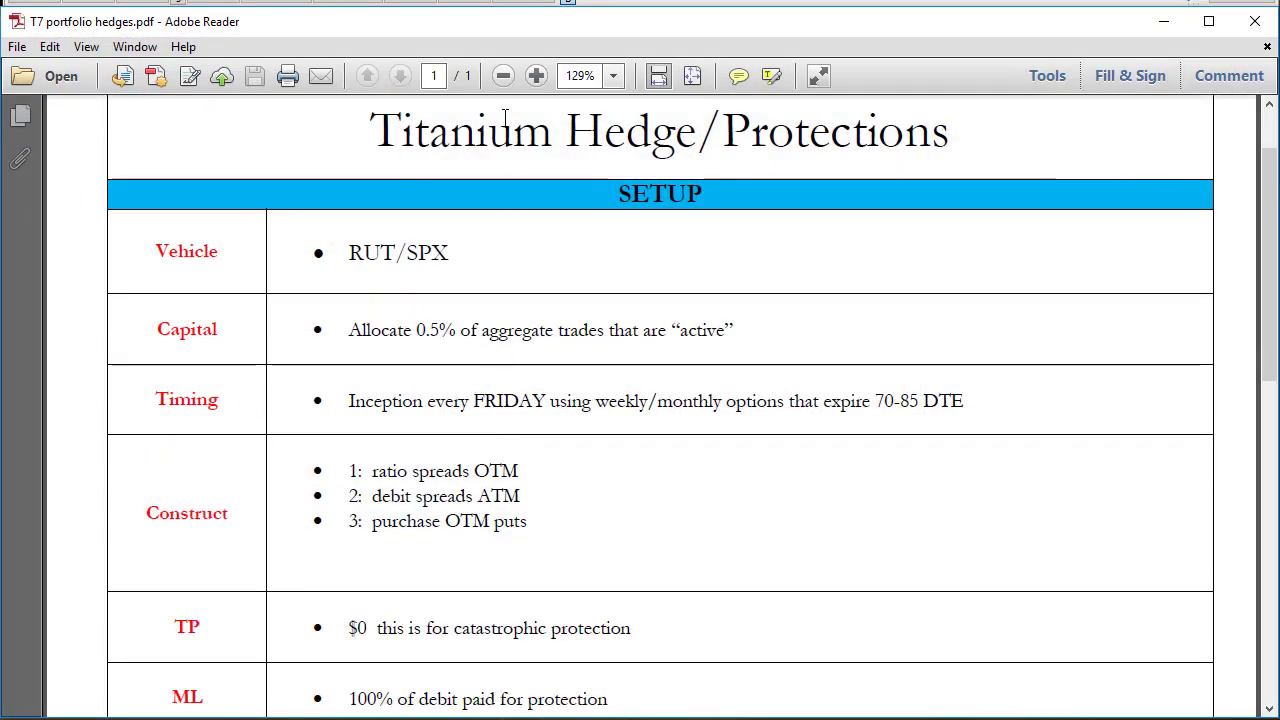
{"action": "left_click", "coordinate": [503, 75]}
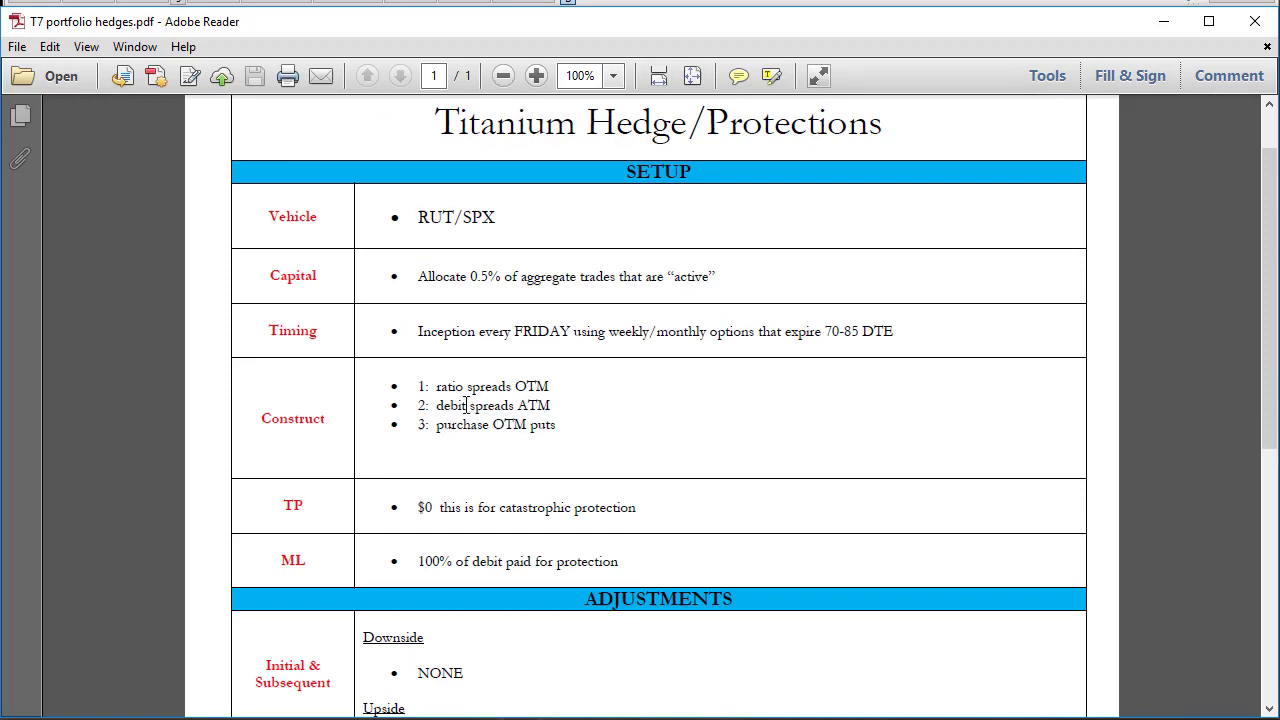
Enter a March debit spread: +1 on the 2350 put, -1 on the 2300 put.
{"action": "left_click", "coordinate": [1162, 21]}
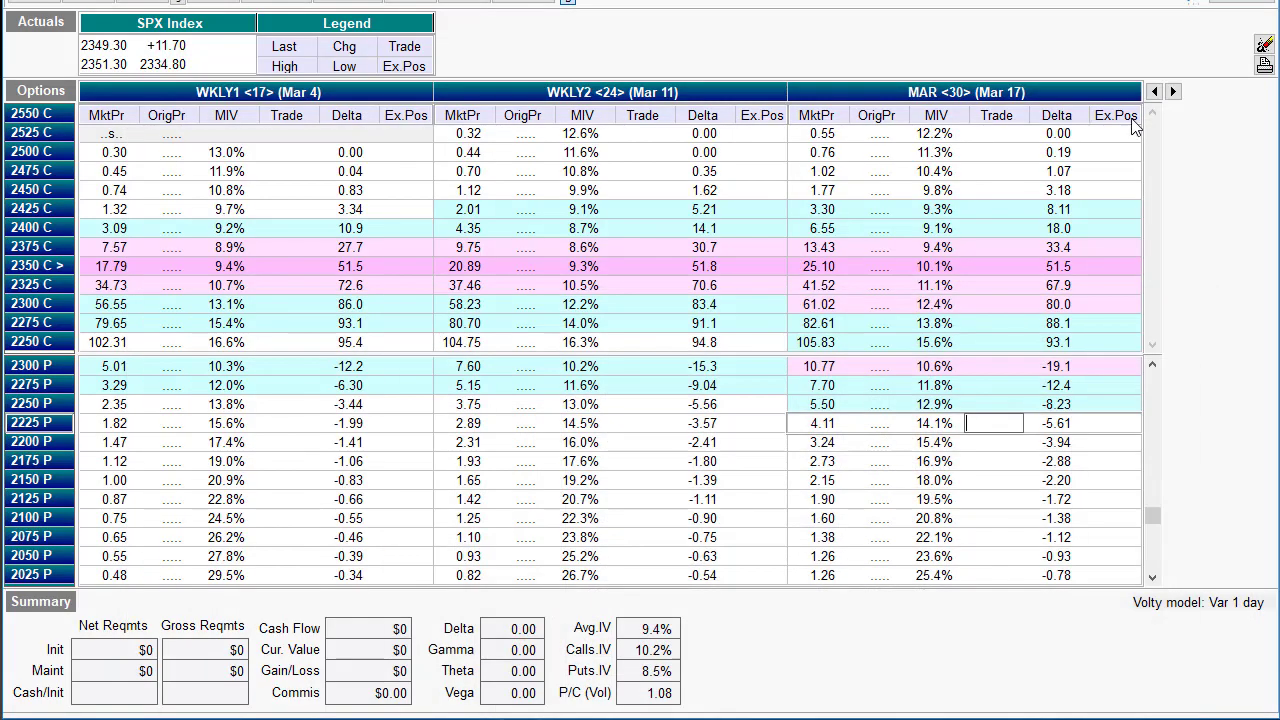
{"action": "scroll", "coordinate": [1000, 424], "scroll_direction": "up", "scroll_amount": 3}
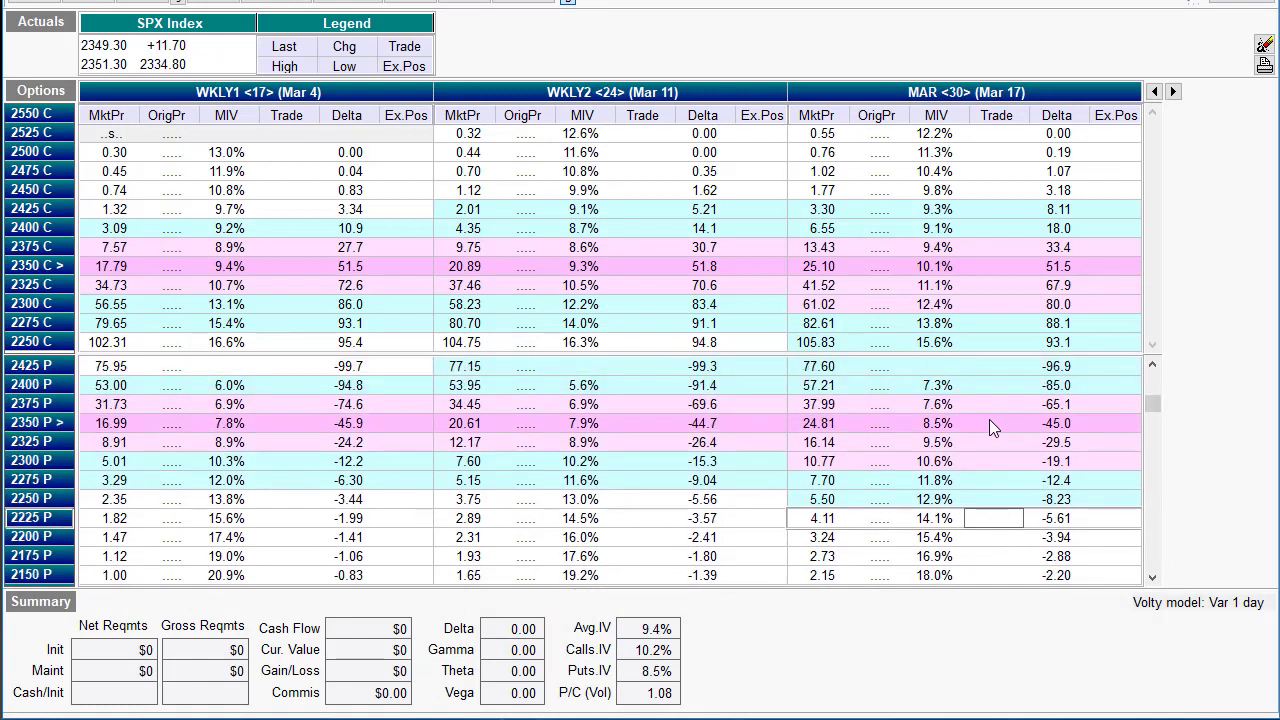
{"action": "left_click", "coordinate": [985, 424]}
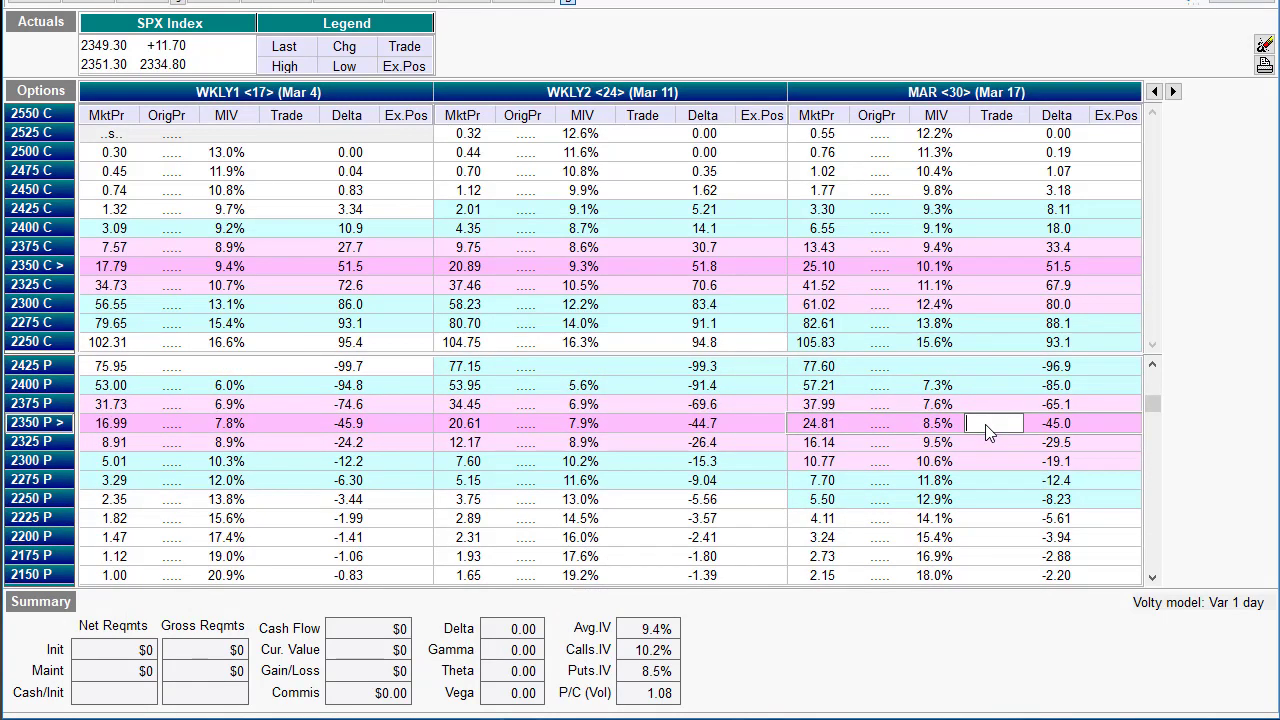
{"action": "type", "text": "1"}
{"action": "key", "text": "Return"}
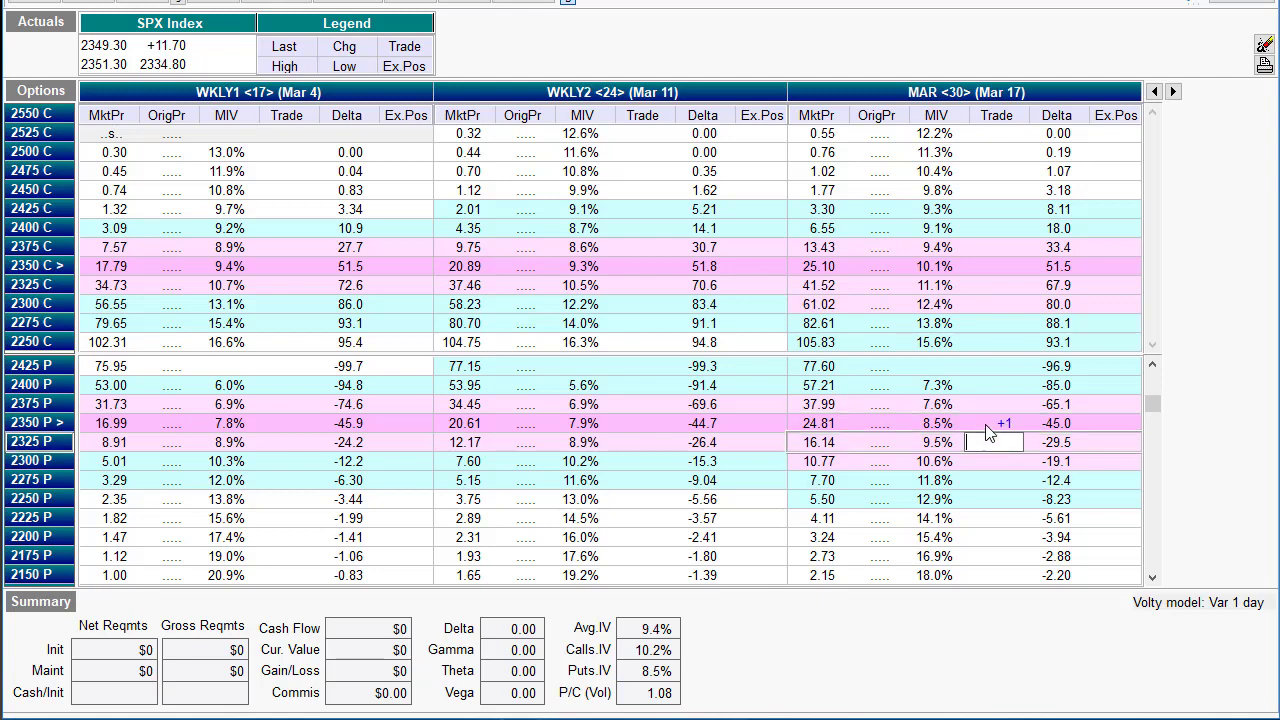
{"action": "key", "text": "Down"}
{"action": "type", "text": "-1"}
{"action": "key", "text": "Return"}
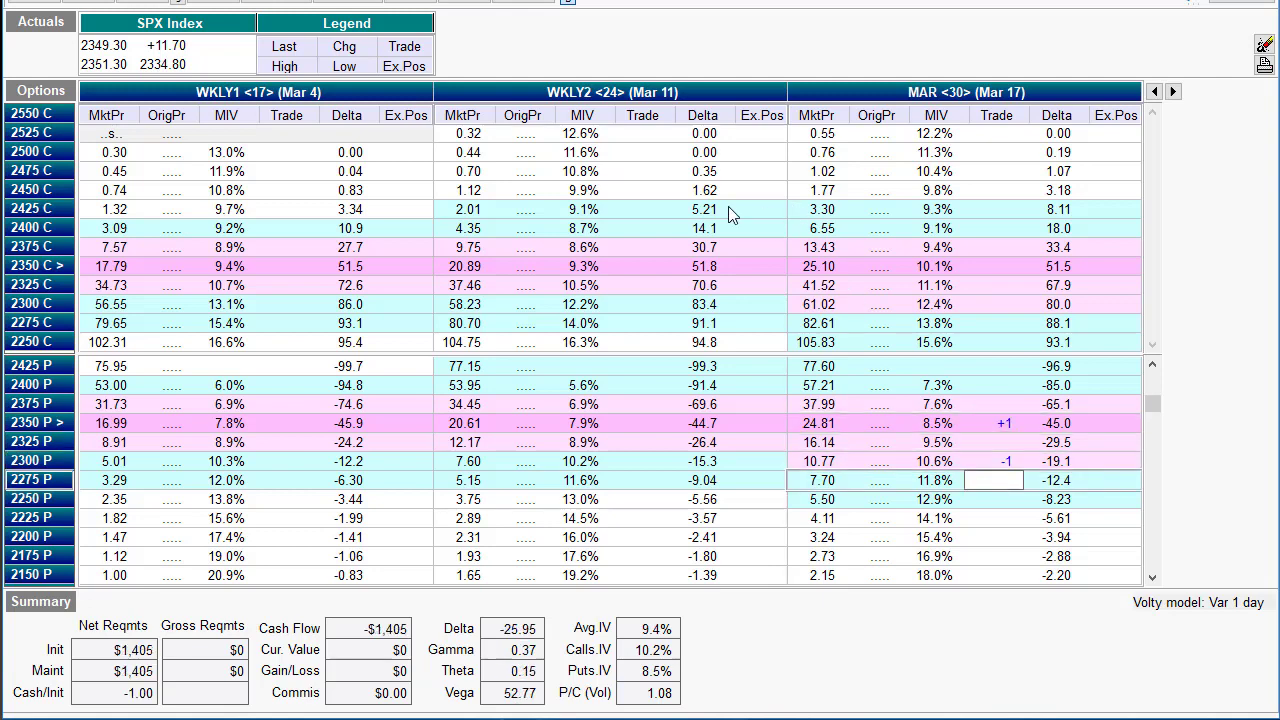
Review the 2350/2300 spread's risk graph with the T+30 curve shown.
{"action": "left_click", "coordinate": [478, 4]}
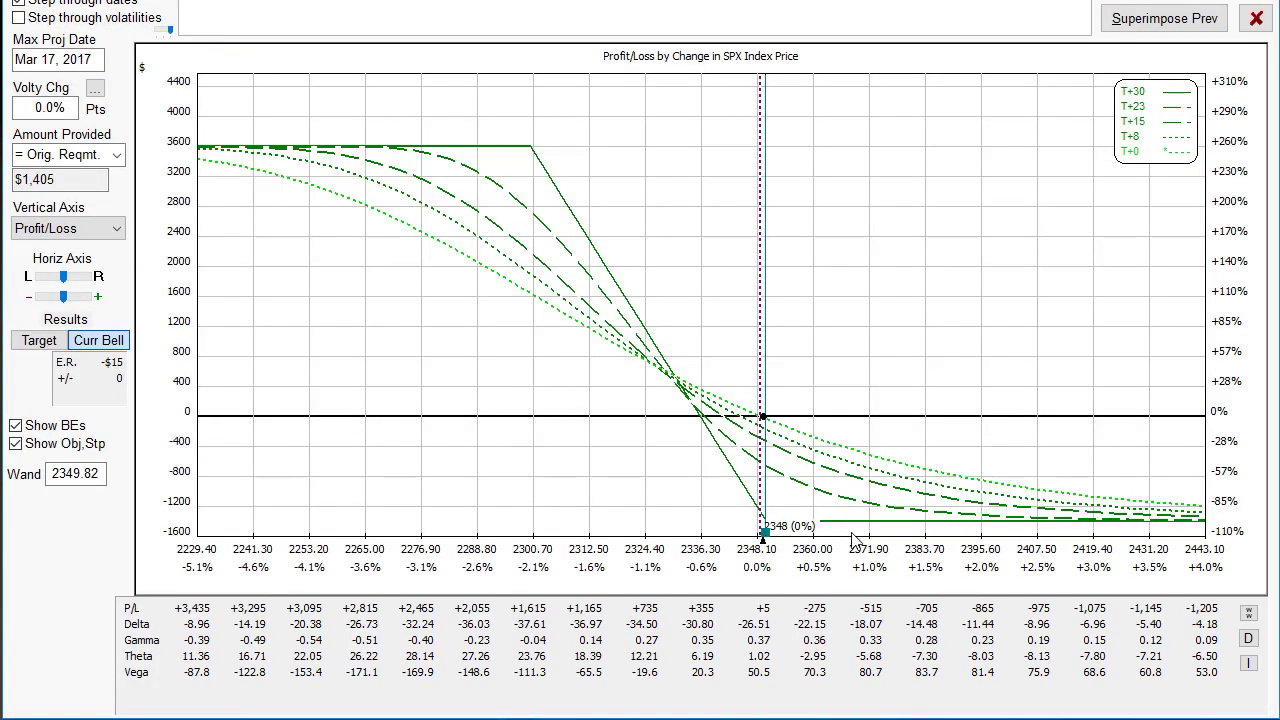
{"action": "left_click", "coordinate": [874, 530]}
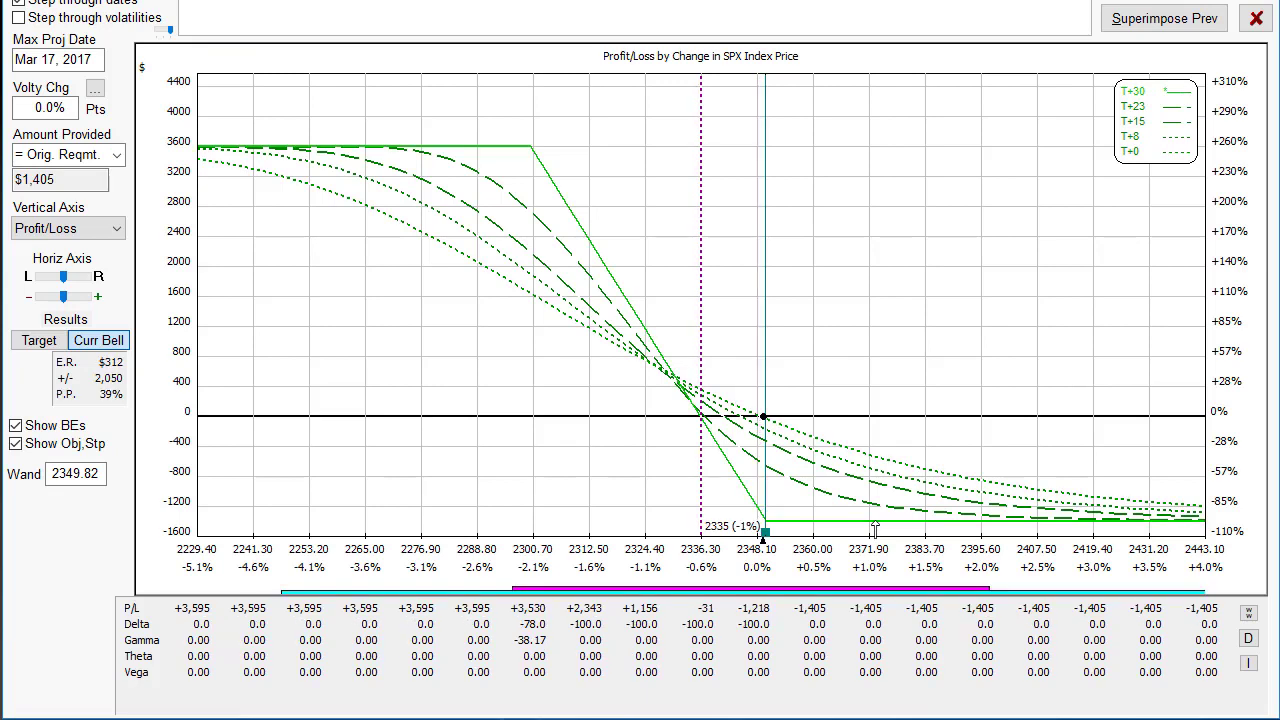
{"action": "left_click", "coordinate": [1256, 18]}
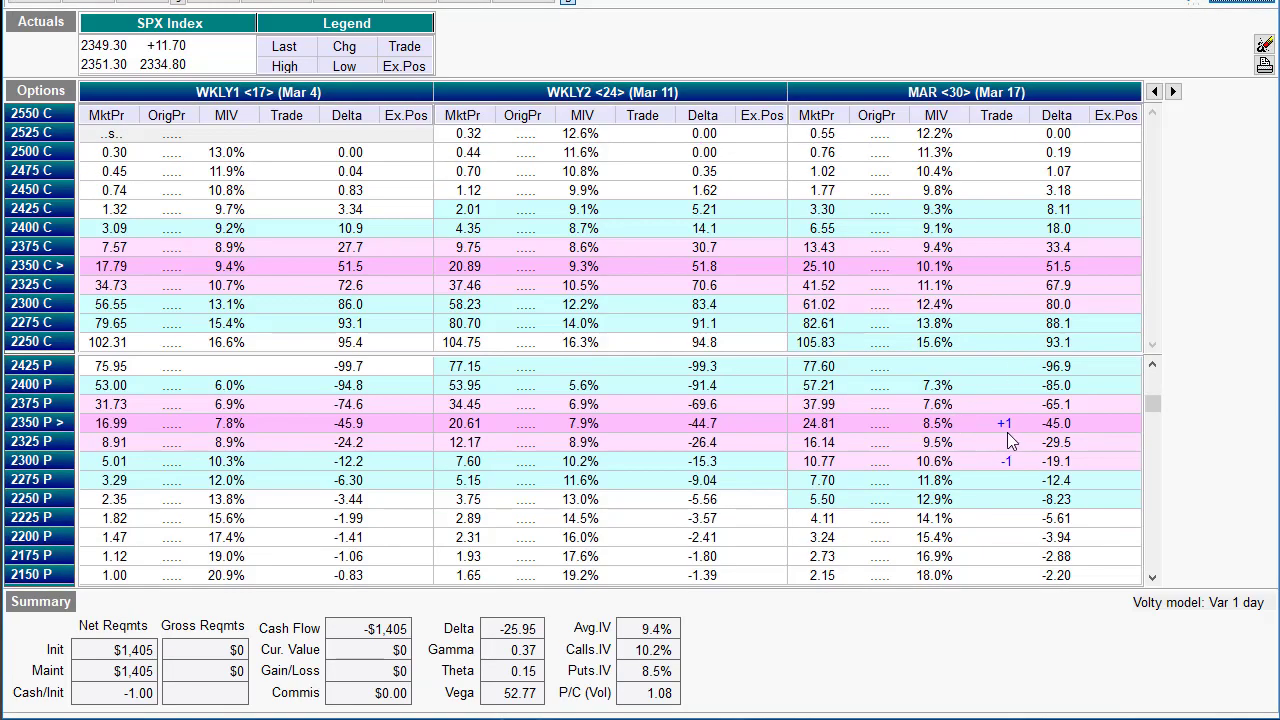
Shift the spread to long 2300 put, short 2250 put and graph it.
{"action": "left_click", "coordinate": [1007, 432]}
{"action": "key", "text": "Delete"}
{"action": "key", "text": "Down"}
{"action": "key", "text": "Down"}
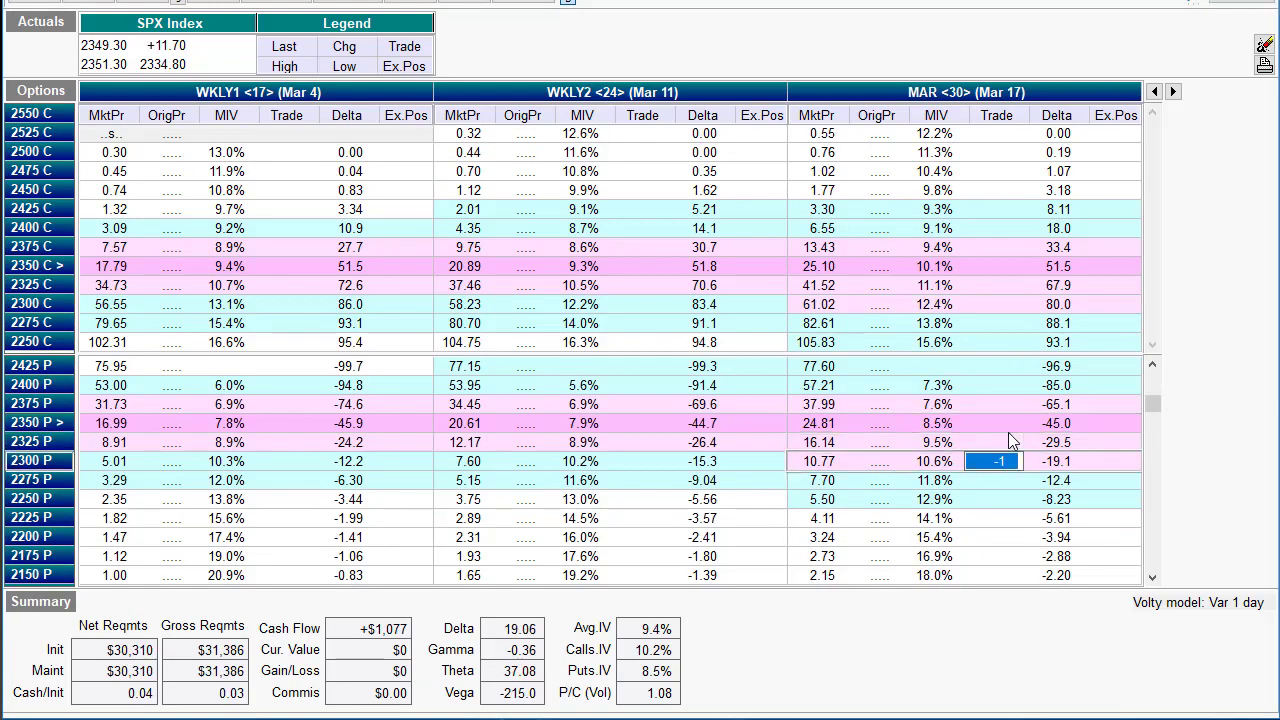
{"action": "type", "text": "1"}
{"action": "key", "text": "Down"}
{"action": "key", "text": "Down"}
{"action": "type", "text": "-1"}
{"action": "key", "text": "Down"}
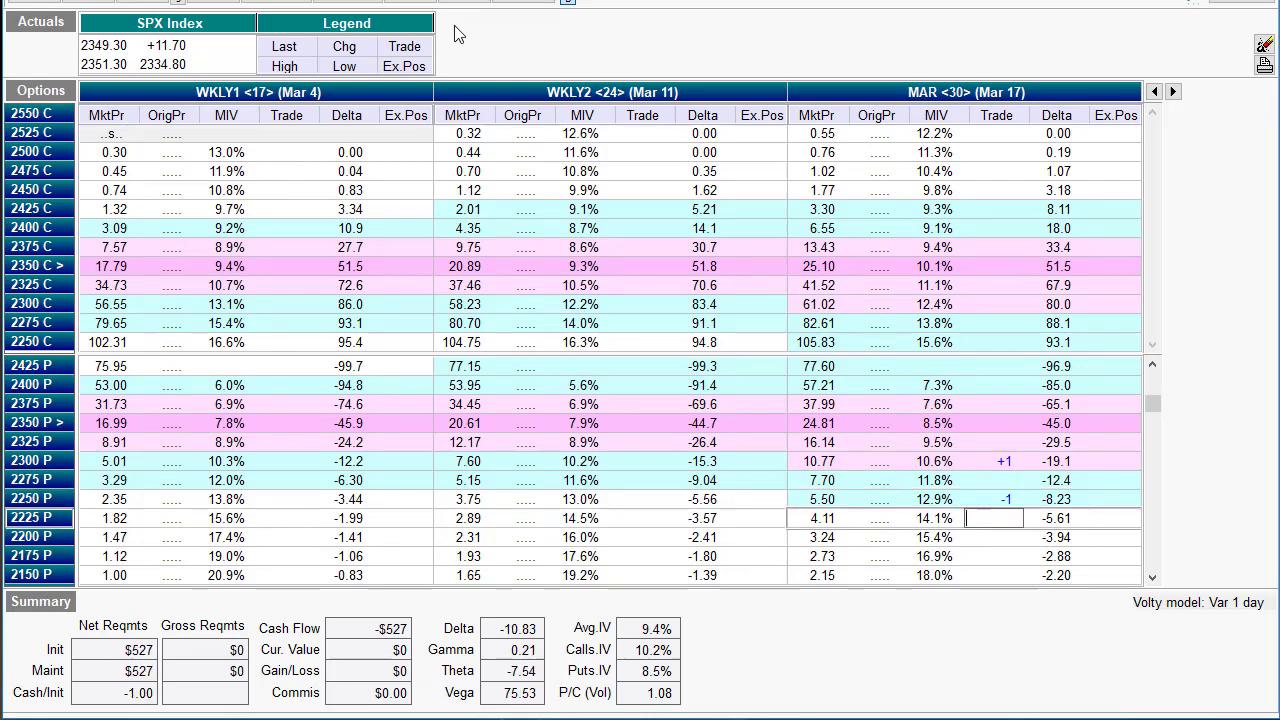
{"action": "left_click", "coordinate": [412, 2]}
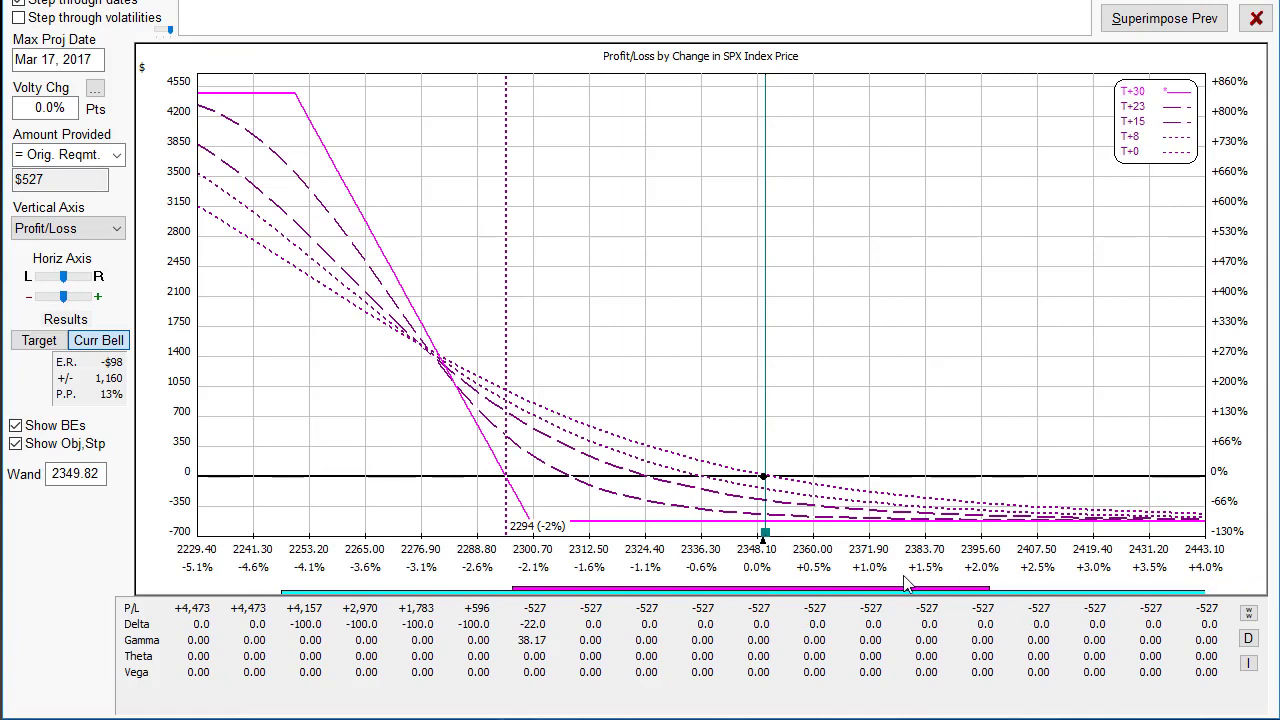
Move the wand to about 2210 SPX to read the 2300/2250 spread's payoff.
{"action": "left_click_drag", "start_coordinate": [978, 548], "coordinate": [315, 380]}
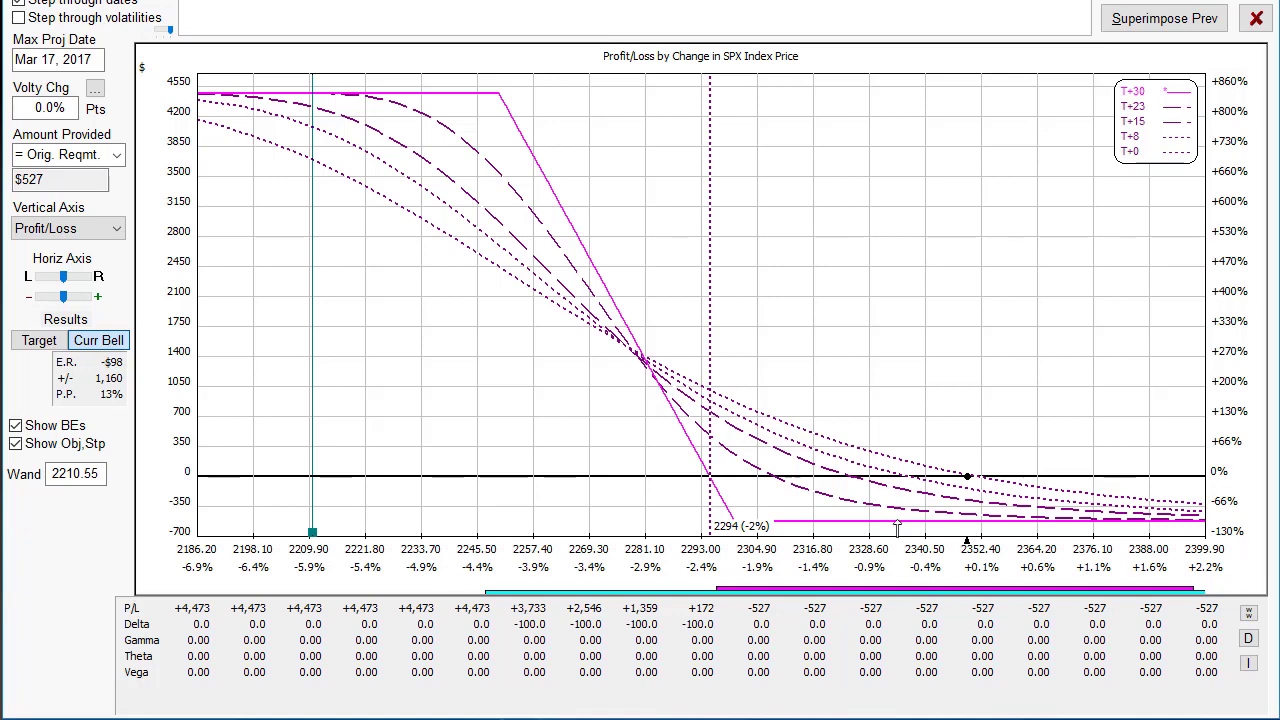
Clear the 2300/2250 put spread's trade entries from the grid.
{"action": "key", "text": "Escape"}
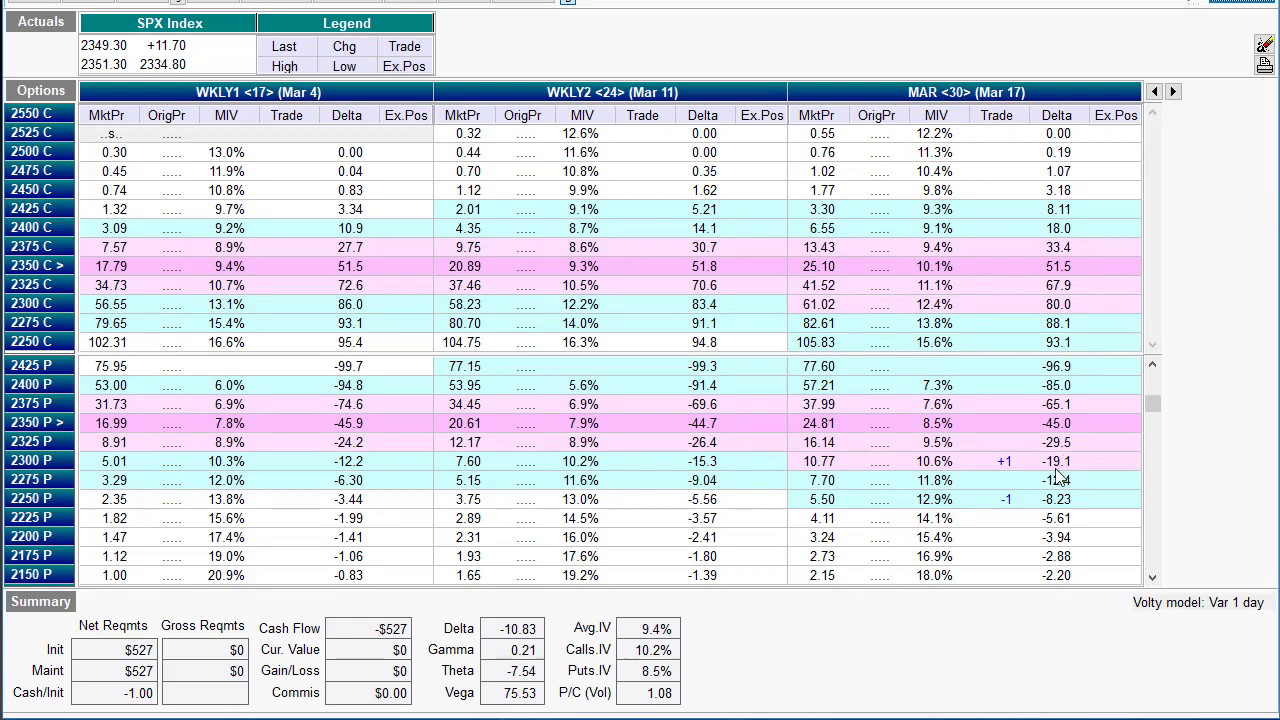
{"action": "left_click", "coordinate": [1008, 462]}
{"action": "key", "text": "Delete"}
{"action": "key", "text": "Down"}
{"action": "key", "text": "Down"}
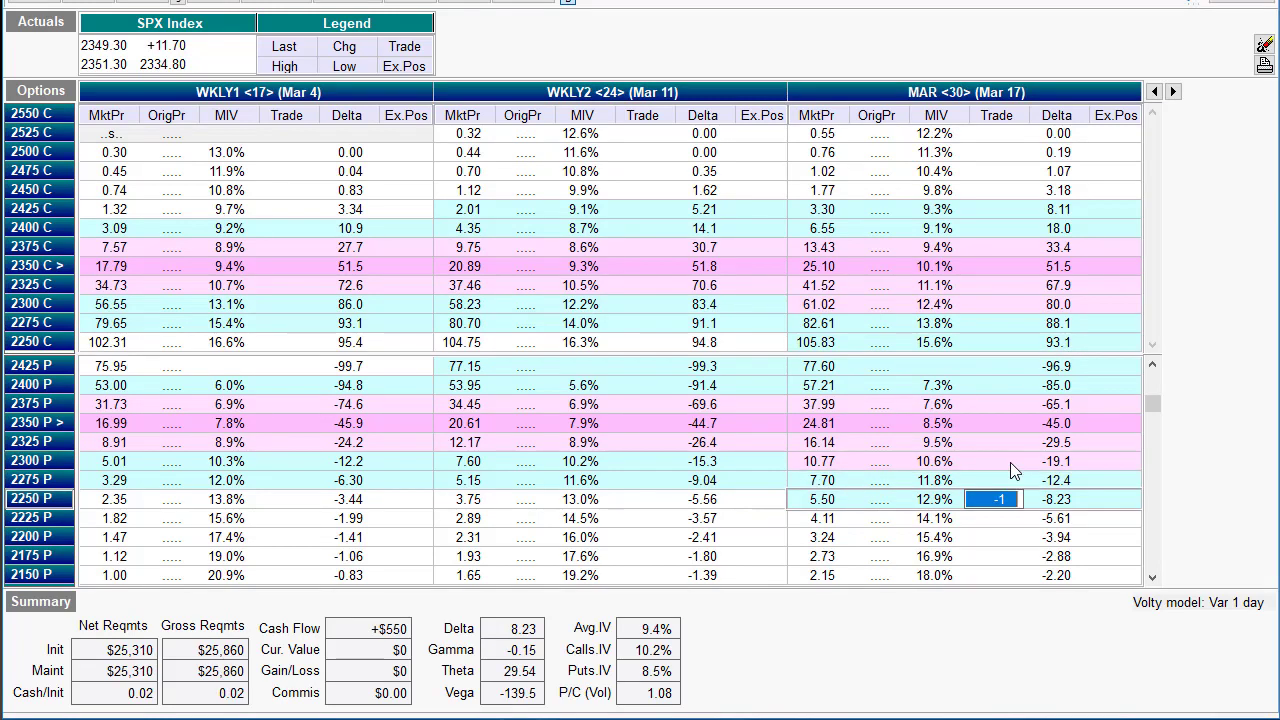
{"action": "key", "text": "Delete"}
{"action": "key", "text": "Up"}
{"action": "key", "text": "Up"}
{"action": "key", "text": "Up"}
{"action": "key", "text": "Up"}
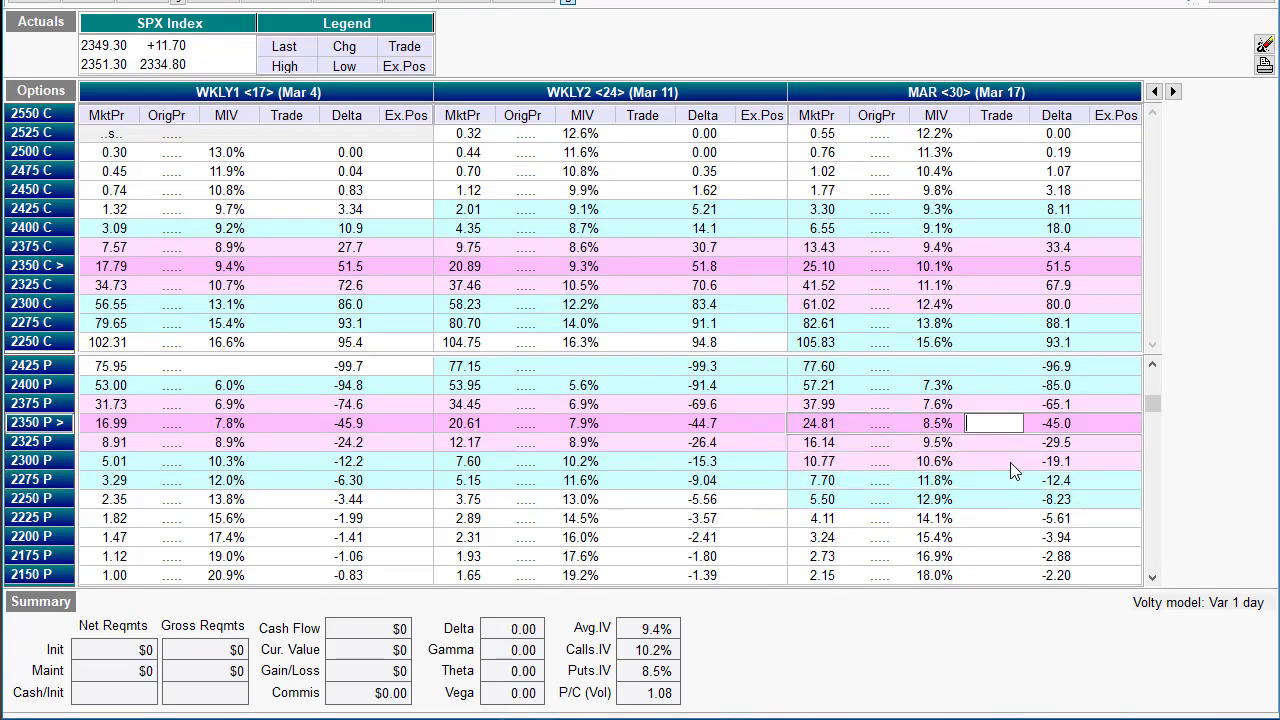
Buy 3 of the March 2000 puts in the MAR Trade column.
{"action": "key", "text": "Down"}
{"action": "key", "text": "Down"}
{"action": "key", "text": "Down"}
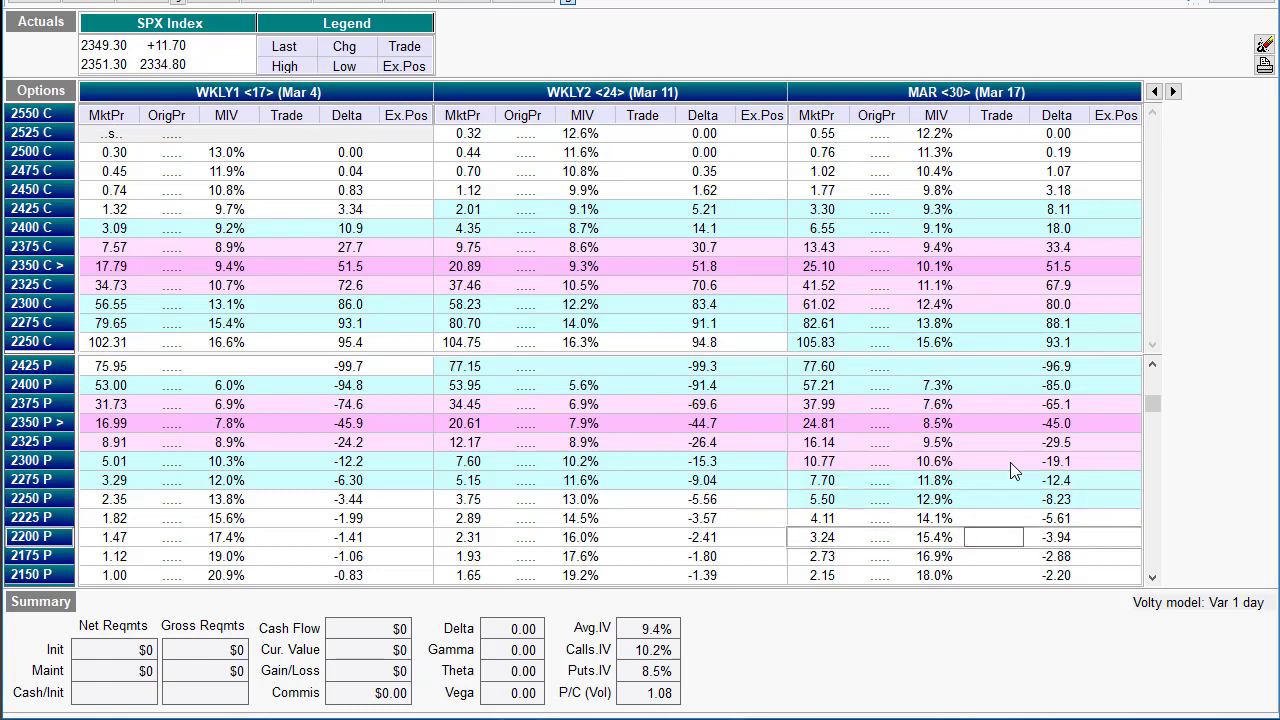
{"action": "key", "text": "Down"}
{"action": "key", "text": "Down"}
{"action": "key", "text": "Down"}
{"action": "key", "text": "Down"}
{"action": "key", "text": "Down"}
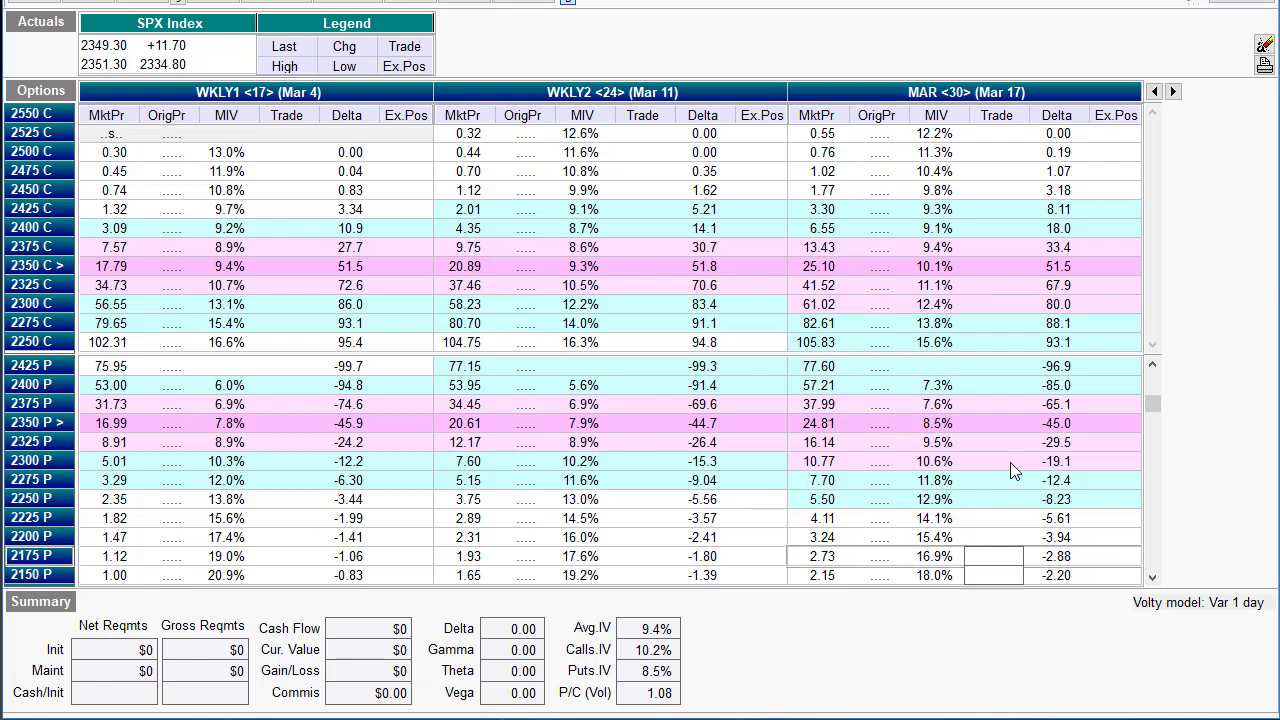
{"action": "key", "text": "Up"}
{"action": "key", "text": "Up"}
{"action": "key", "text": "Up"}
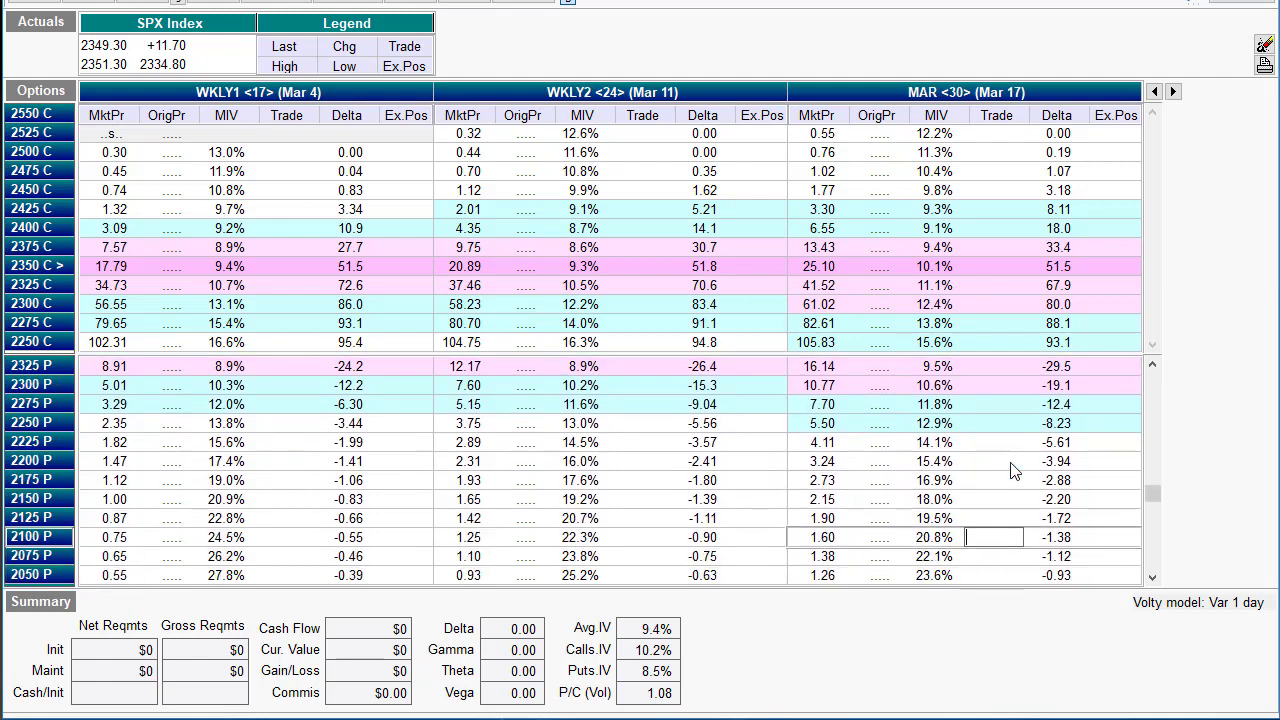
{"action": "key", "text": "Up"}
{"action": "key", "text": "Up"}
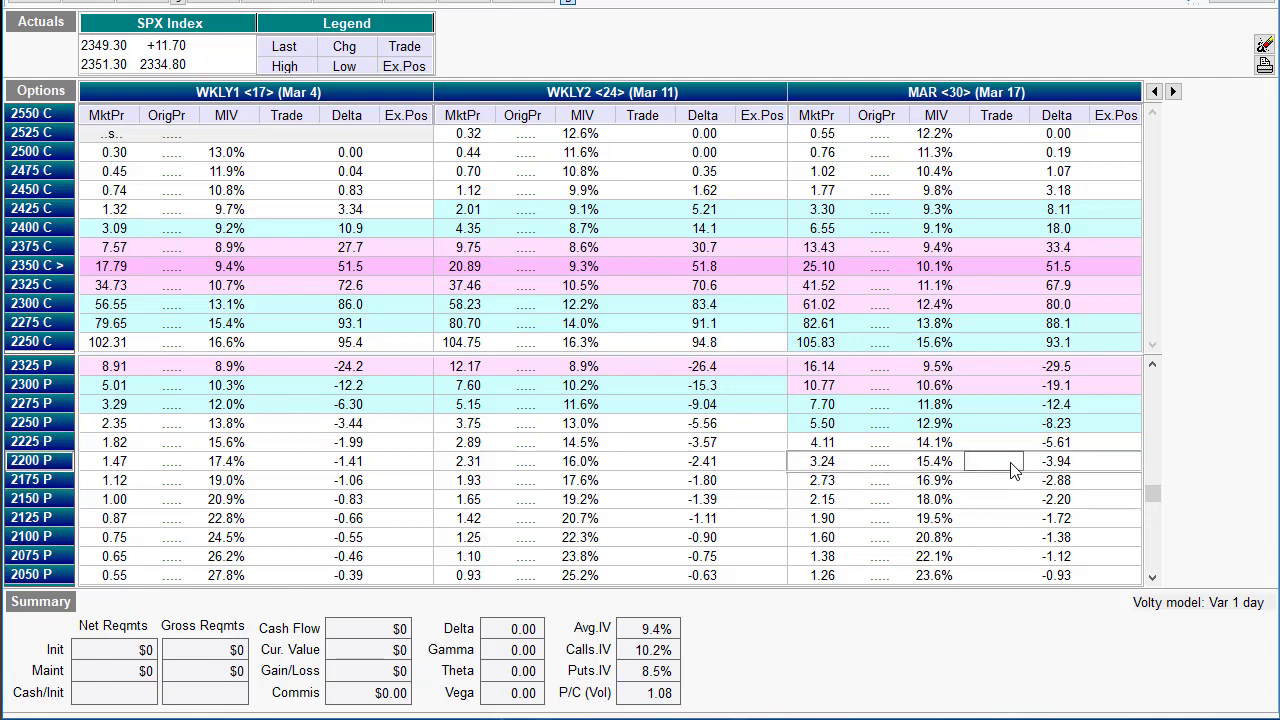
{"action": "key", "text": "Down"}
{"action": "key", "text": "Down"}
{"action": "key", "text": "Down"}
{"action": "key", "text": "Down"}
{"action": "key", "text": "Down"}
{"action": "key", "text": "Down"}
{"action": "key", "text": "Down"}
{"action": "key", "text": "Down"}
{"action": "key", "text": "Down"}
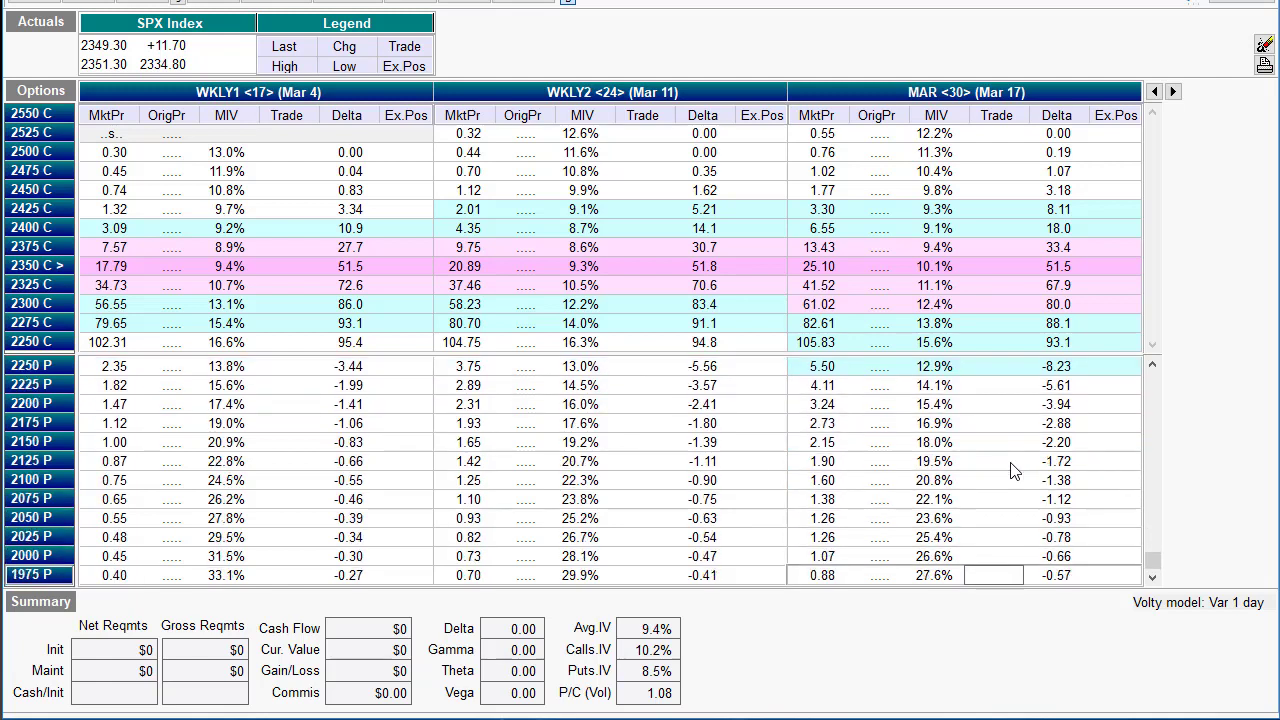
{"action": "key", "text": "Up"}
{"action": "type", "text": "3"}
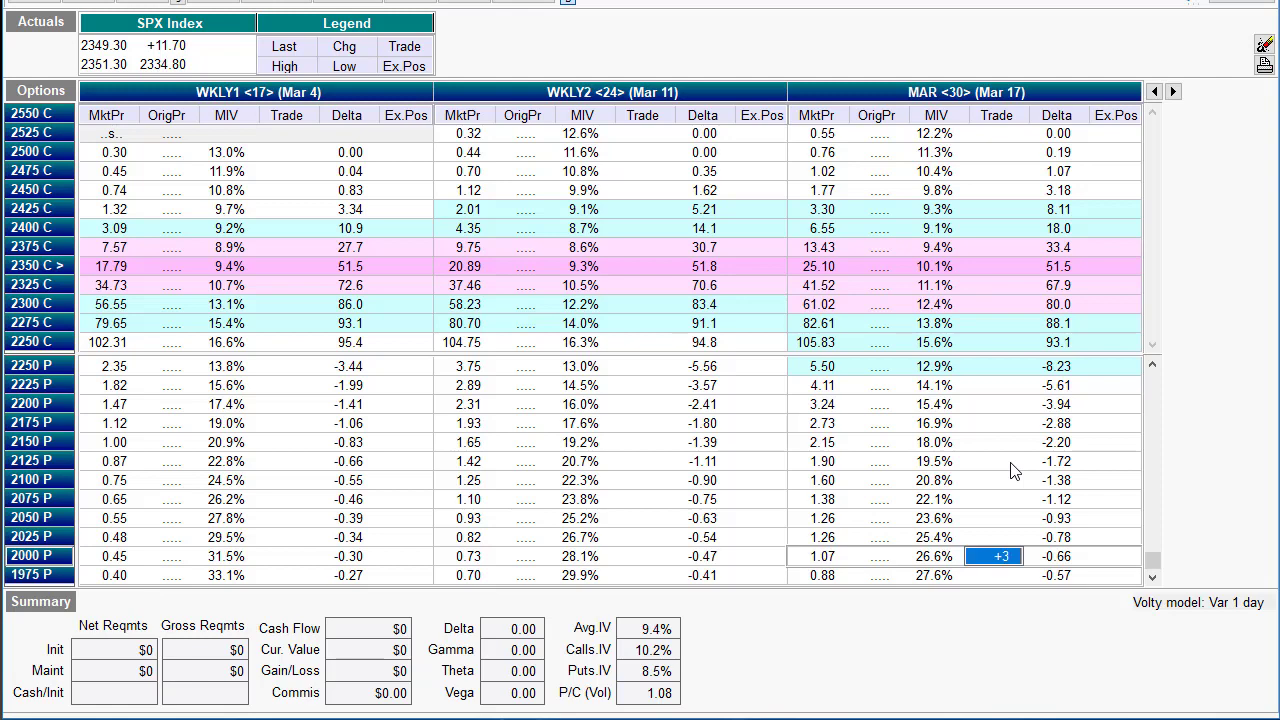
{"action": "key", "text": "Return"}
Widen the long-put graph toward lower SPX prices and read the T+30 curve with the wand.
{"action": "left_click", "coordinate": [566, 17]}
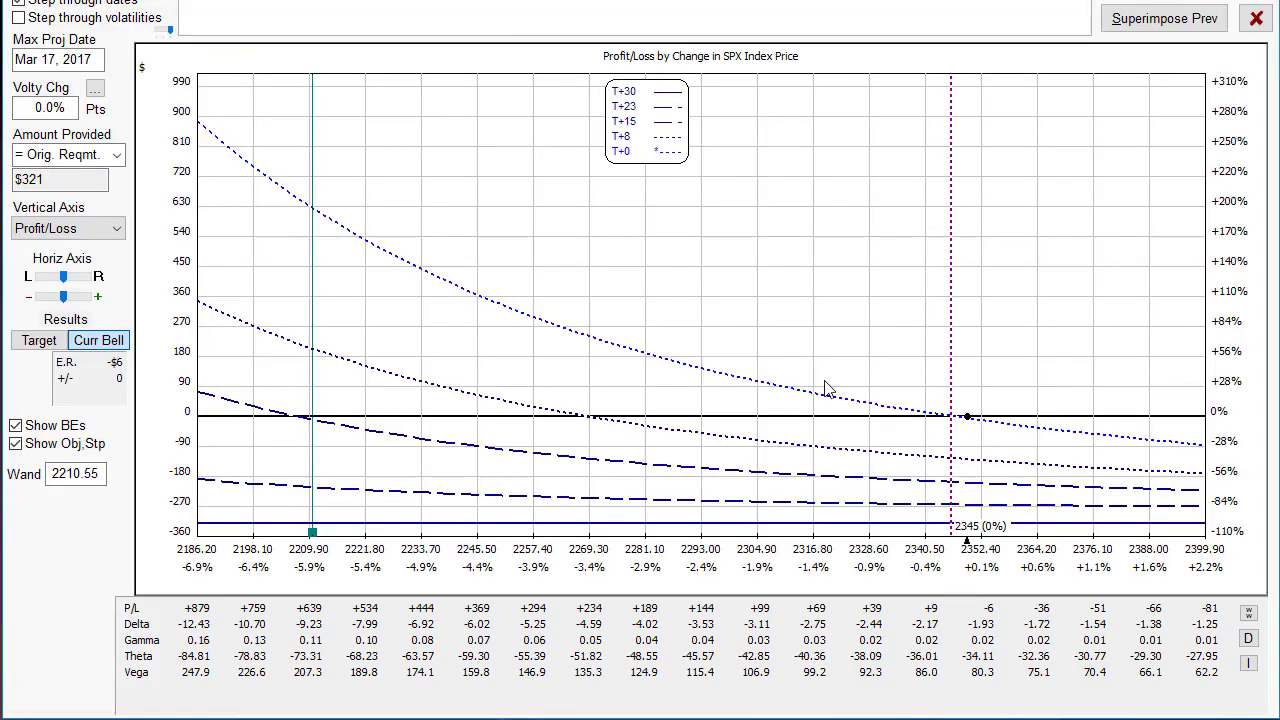
{"action": "scroll", "coordinate": [440, 489], "scroll_direction": "down", "scroll_amount": 2}
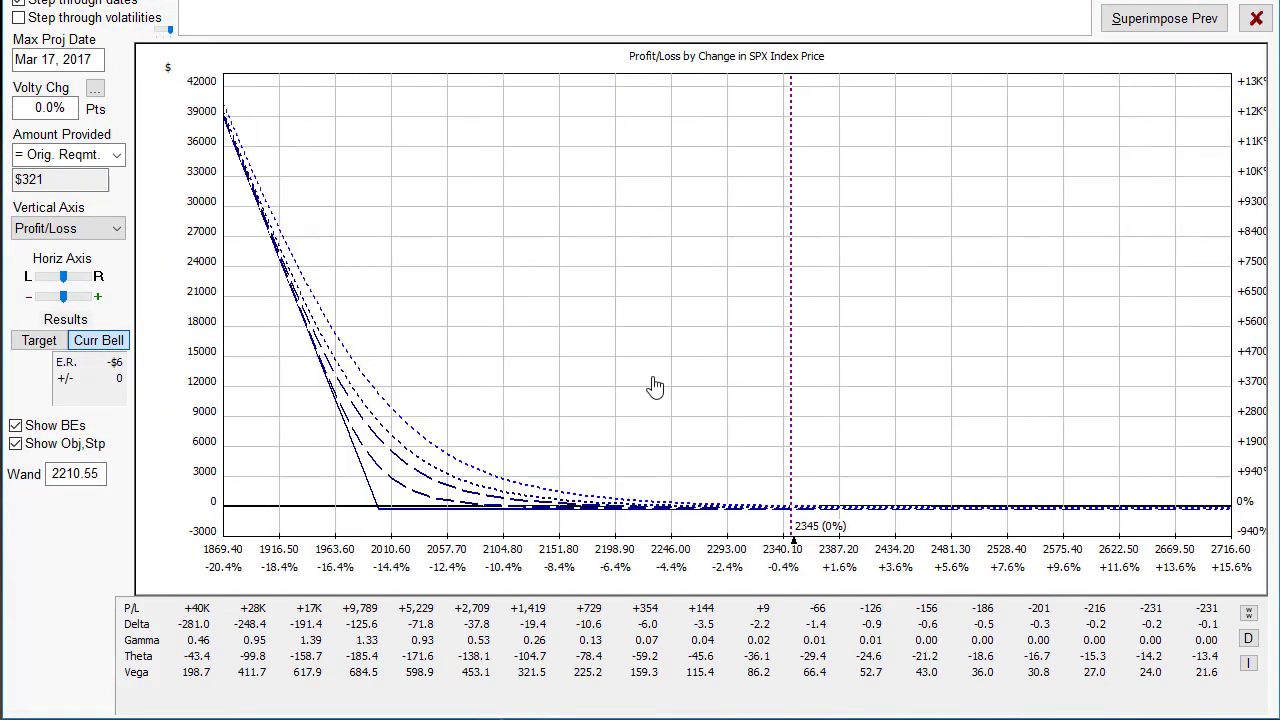
{"action": "left_click_drag", "start_coordinate": [655, 387], "coordinate": [738, 452]}
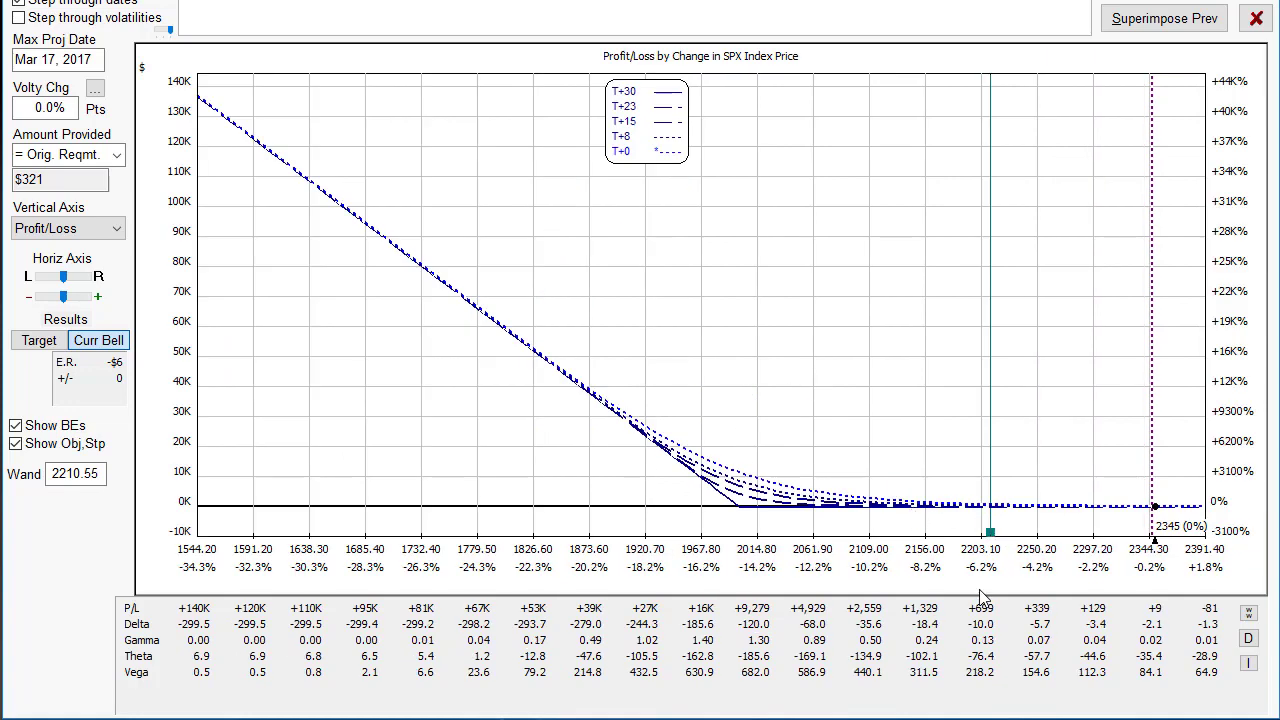
{"action": "left_click", "coordinate": [624, 93]}
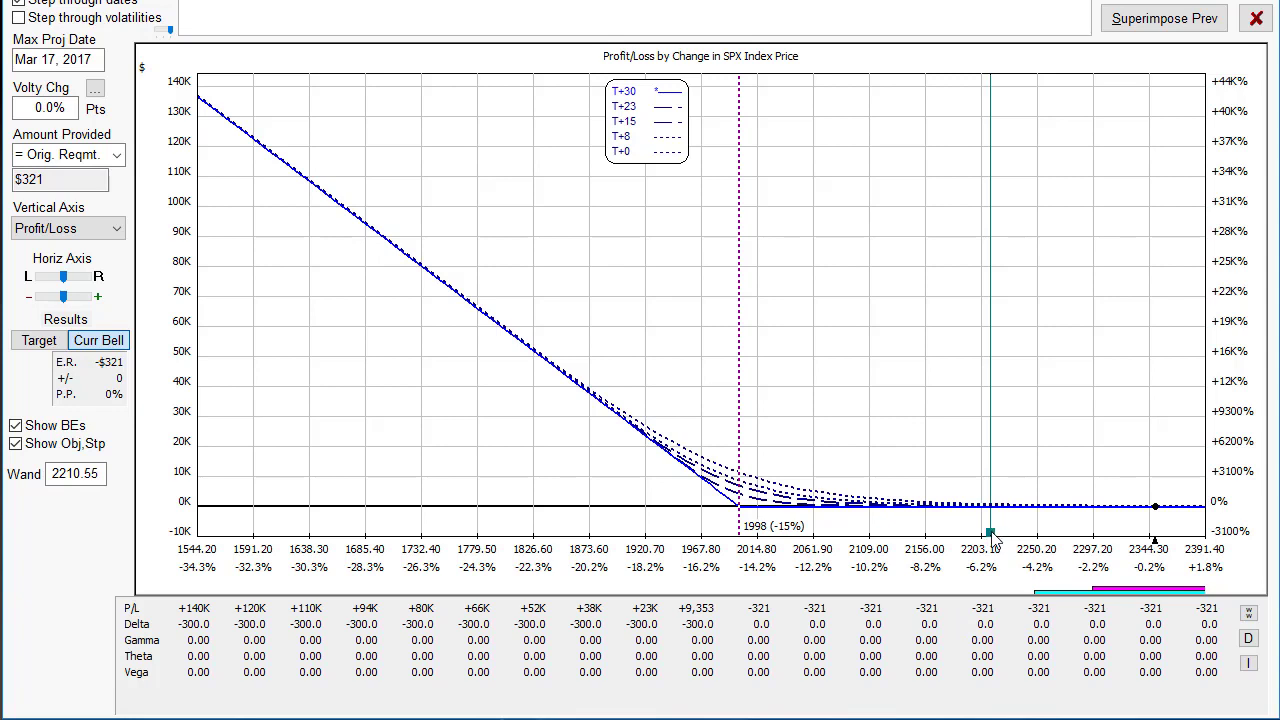
{"action": "mouse_move", "coordinate": [993, 537]}
{"action": "left_mouse_down"}
{"action": "mouse_move", "coordinate": [554, 497]}
{"action": "mouse_move", "coordinate": [297, 443]}
{"action": "mouse_move", "coordinate": [1000, 451]}
{"action": "left_mouse_up"}
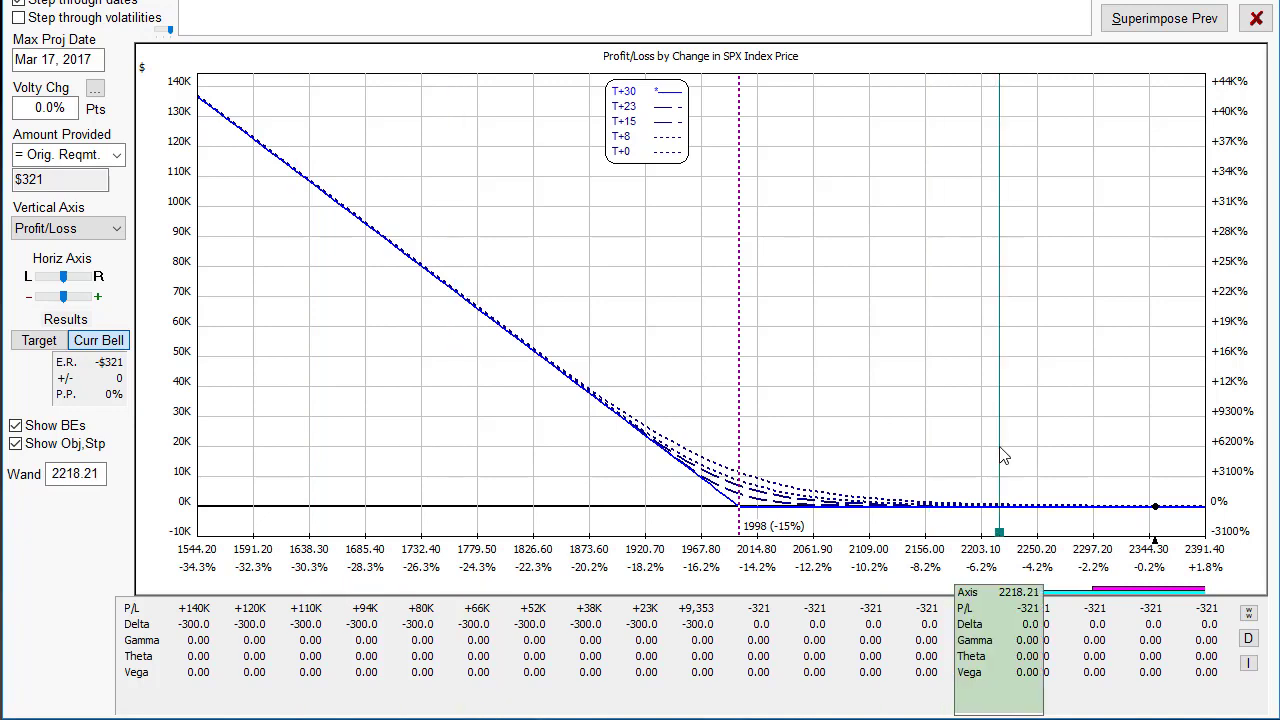
Delete the +3 March 2000 put trade so all summary totals return to $0.
{"action": "left_click", "coordinate": [1254, 19]}
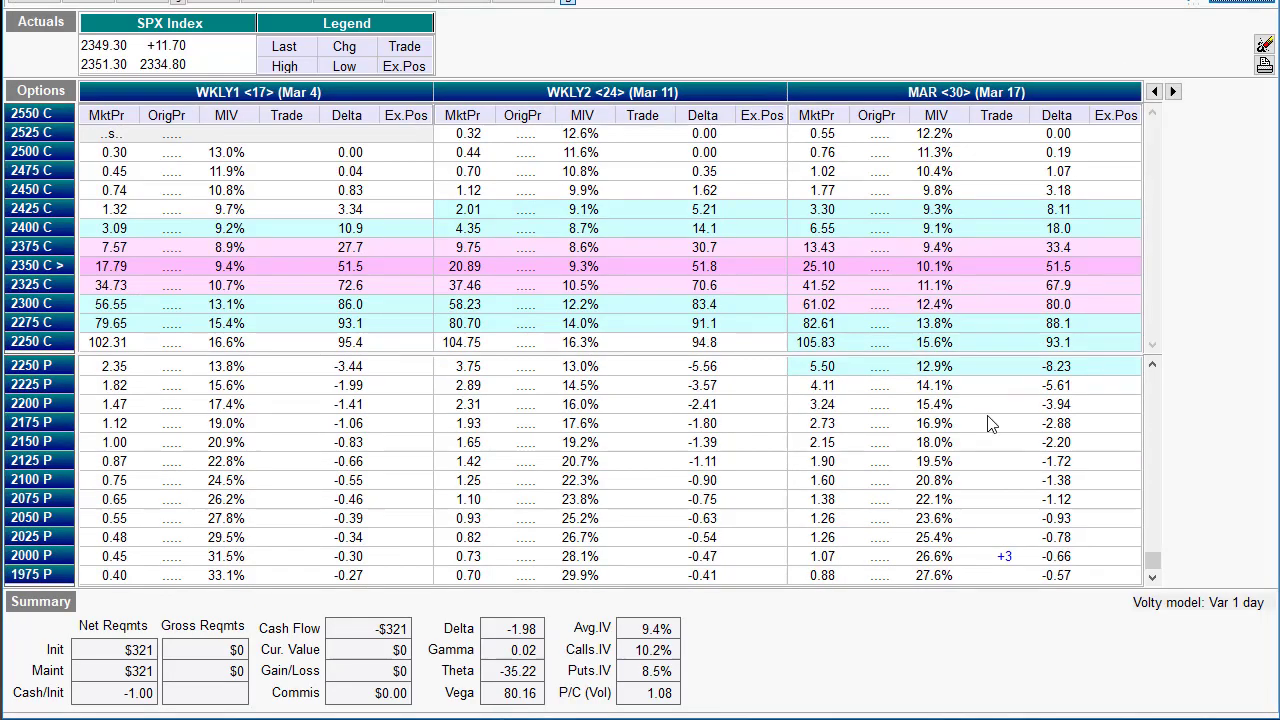
{"action": "left_click", "coordinate": [1004, 562]}
{"action": "key", "text": "Delete"}
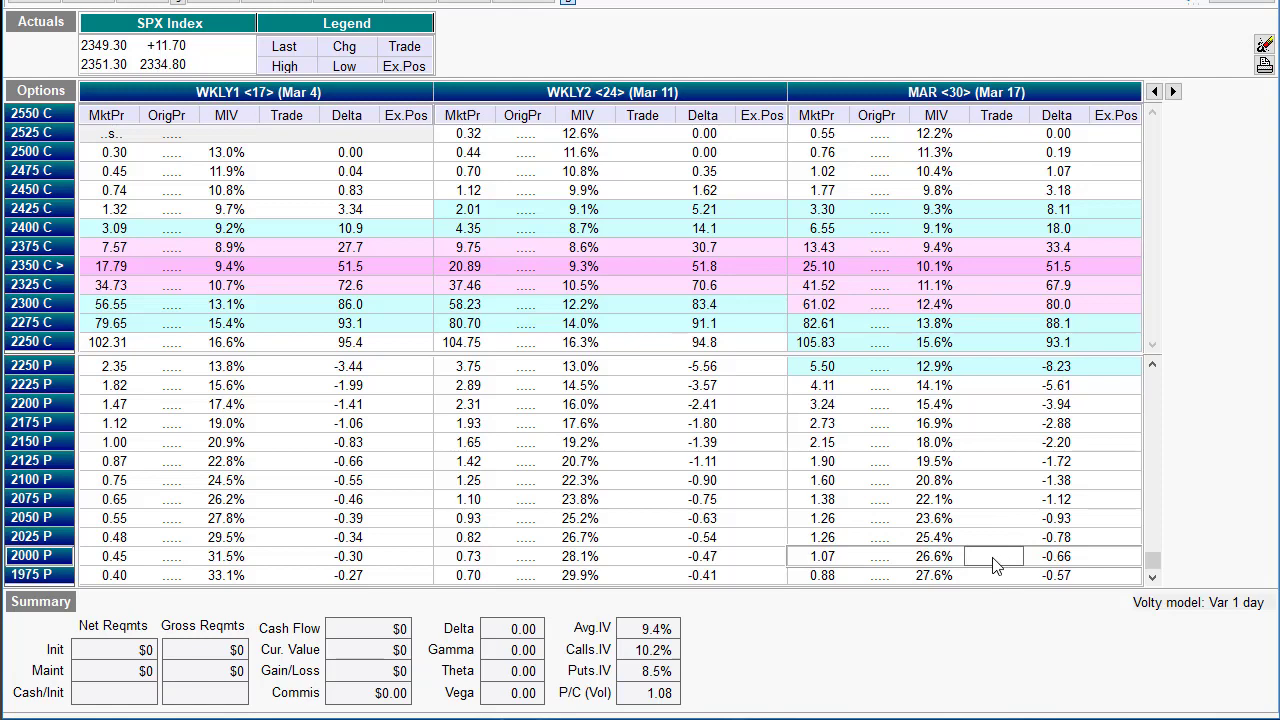
{"action": "scroll", "coordinate": [995, 566], "scroll_direction": "up", "scroll_amount": 3}
{"action": "scroll", "coordinate": [995, 566], "scroll_direction": "down", "scroll_amount": 1}
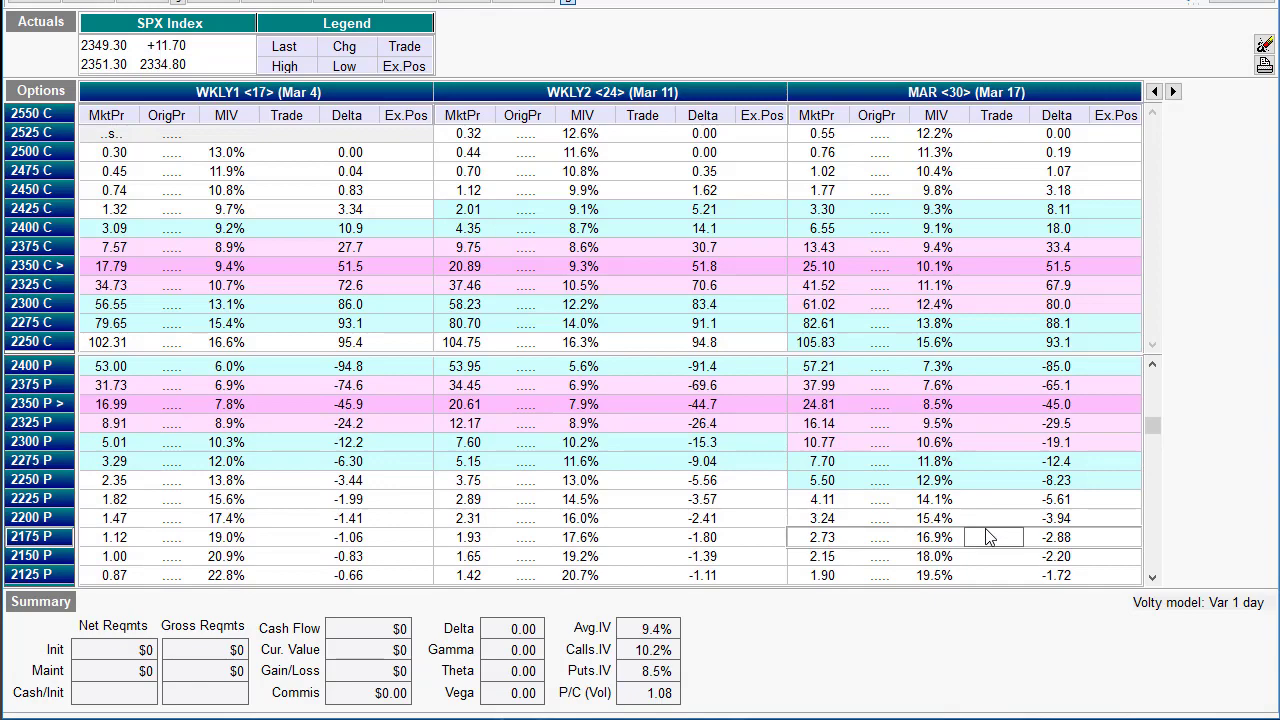
{"action": "scroll", "coordinate": [995, 505], "scroll_direction": "up", "scroll_amount": 1}
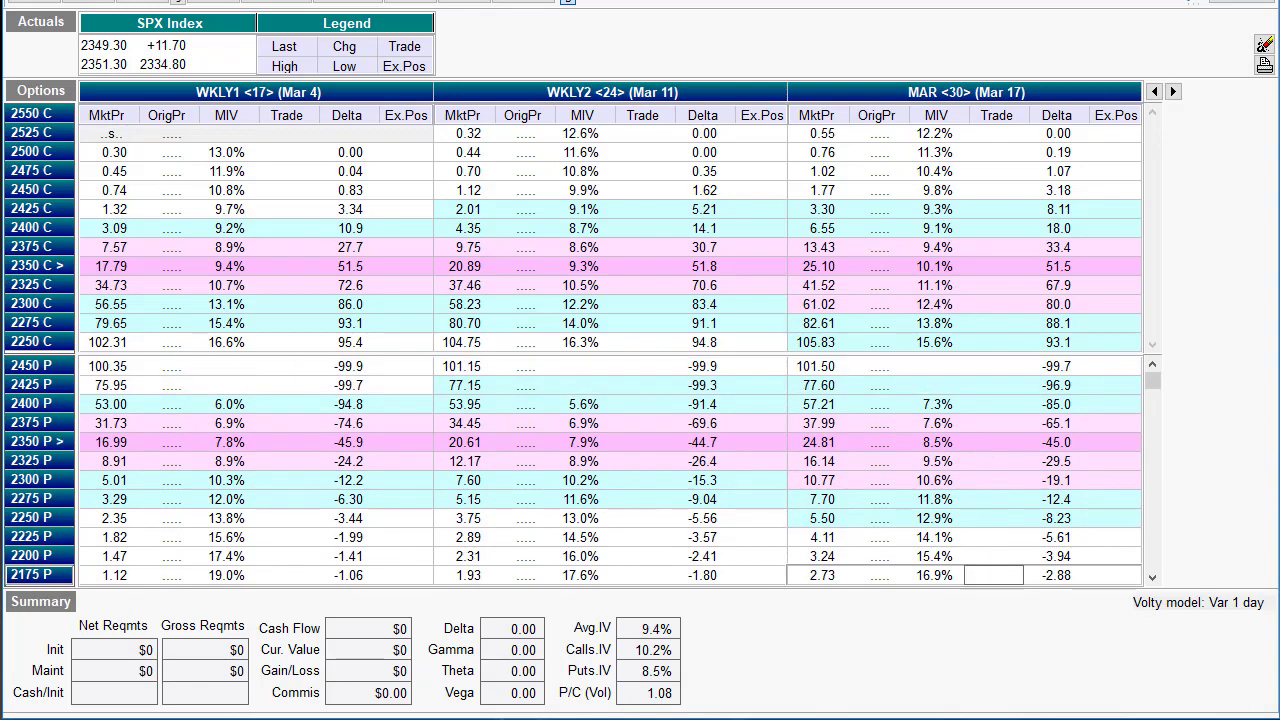
Review the Titanium Hedge/Protections PDF, then return to the 13options page in Chrome.
{"action": "key", "text": "alt+Tab"}
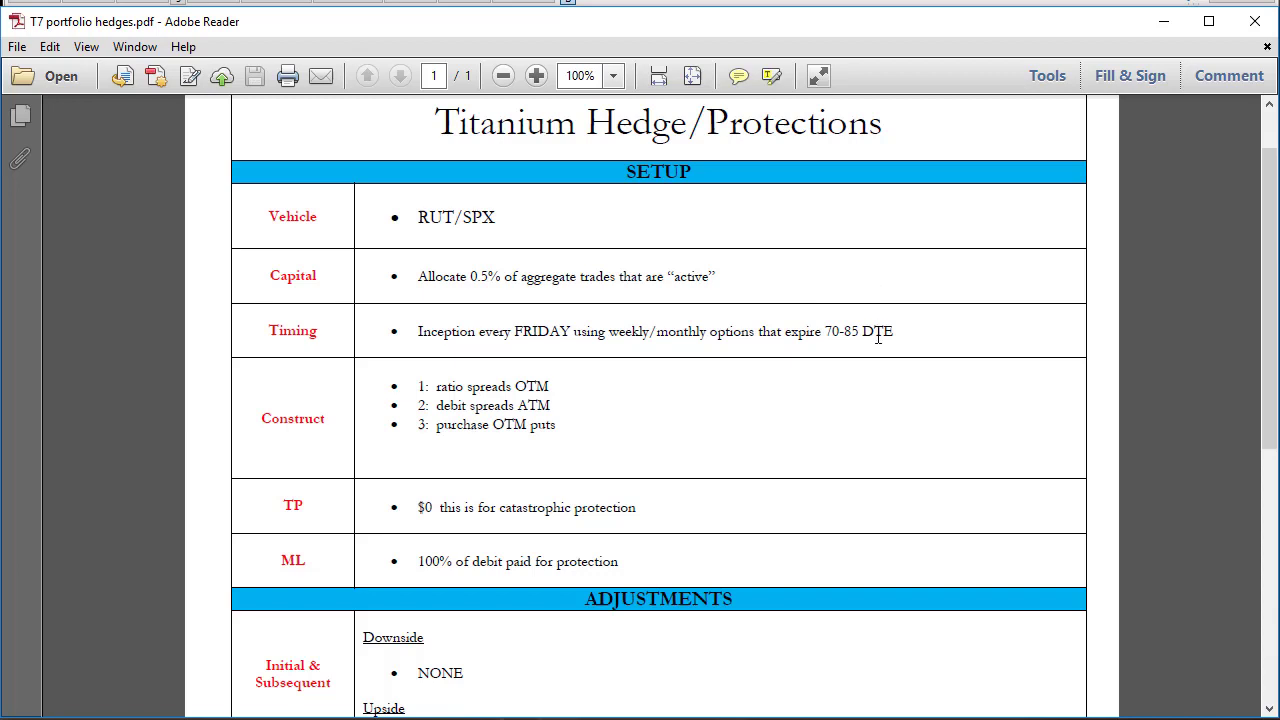
{"action": "key", "text": "alt+Tab"}
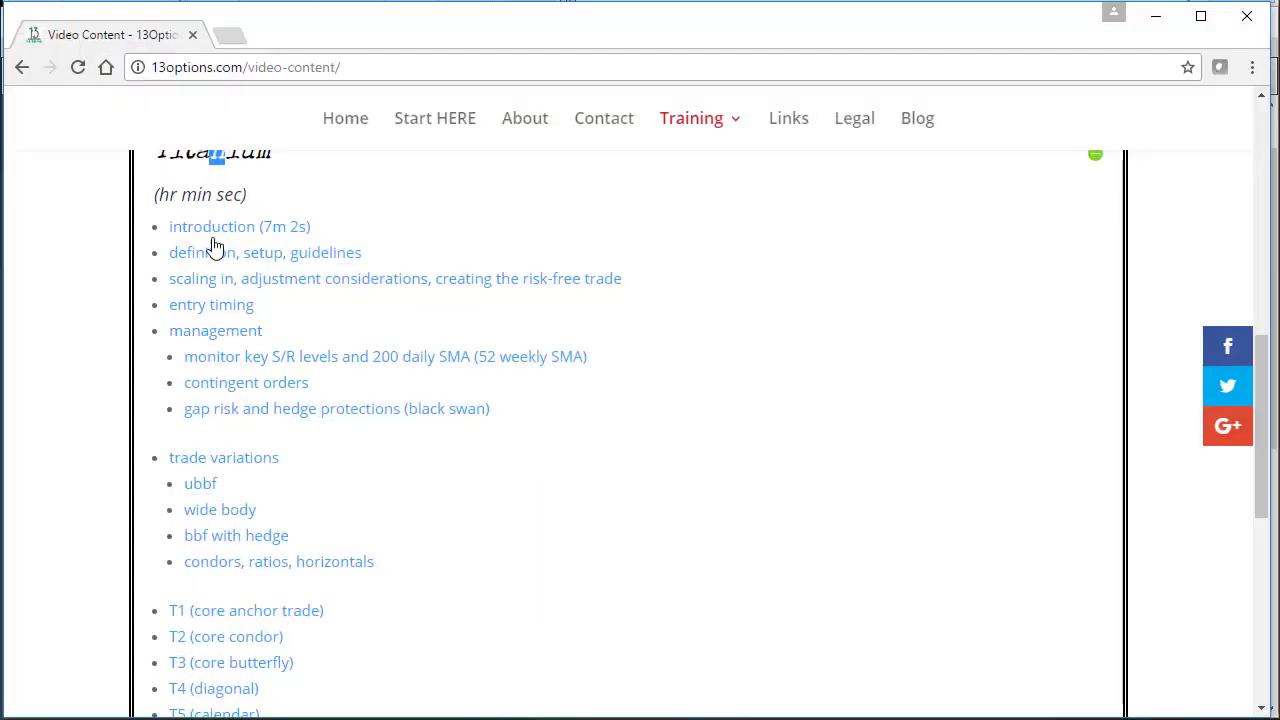
Browse the Titanium lesson videos, then collapse the section with its green minus icon.
{"action": "scroll", "coordinate": [274, 309], "scroll_direction": "up", "scroll_amount": 2}
{"action": "left_click", "coordinate": [463, 415]}
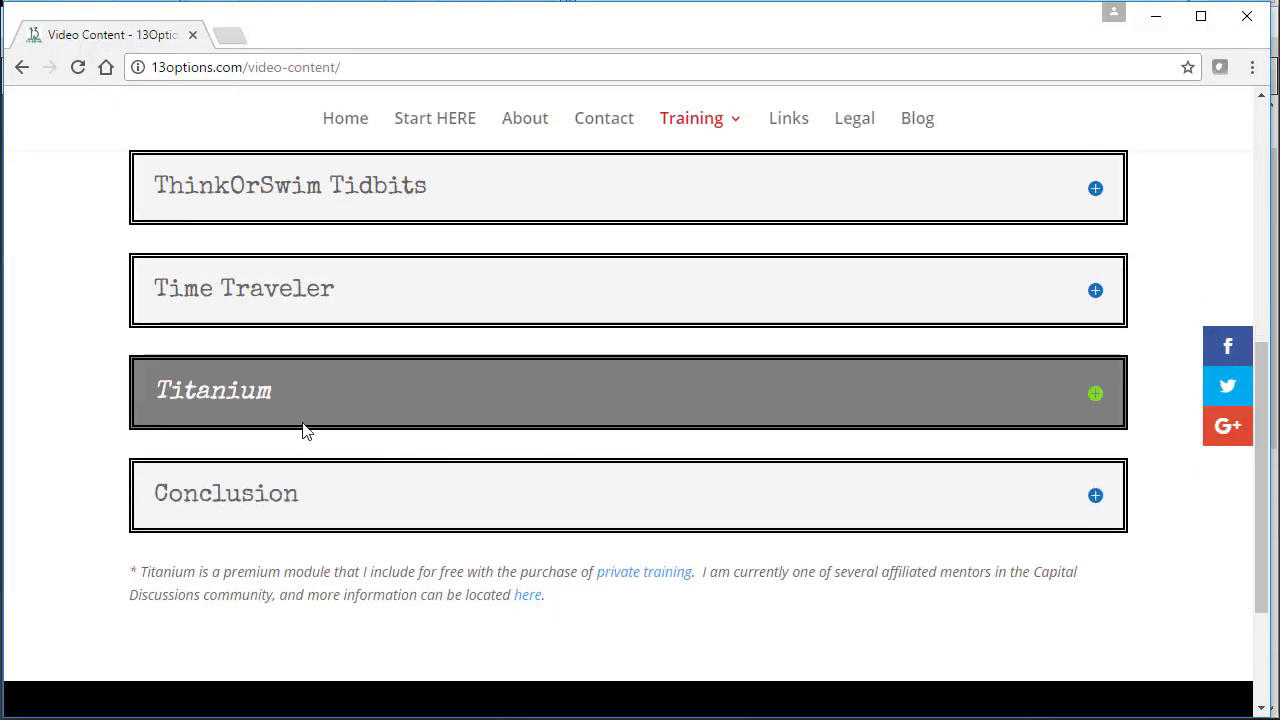
{"action": "left_click", "coordinate": [263, 400]}
{"action": "scroll", "coordinate": [265, 420], "scroll_direction": "down", "scroll_amount": 4}
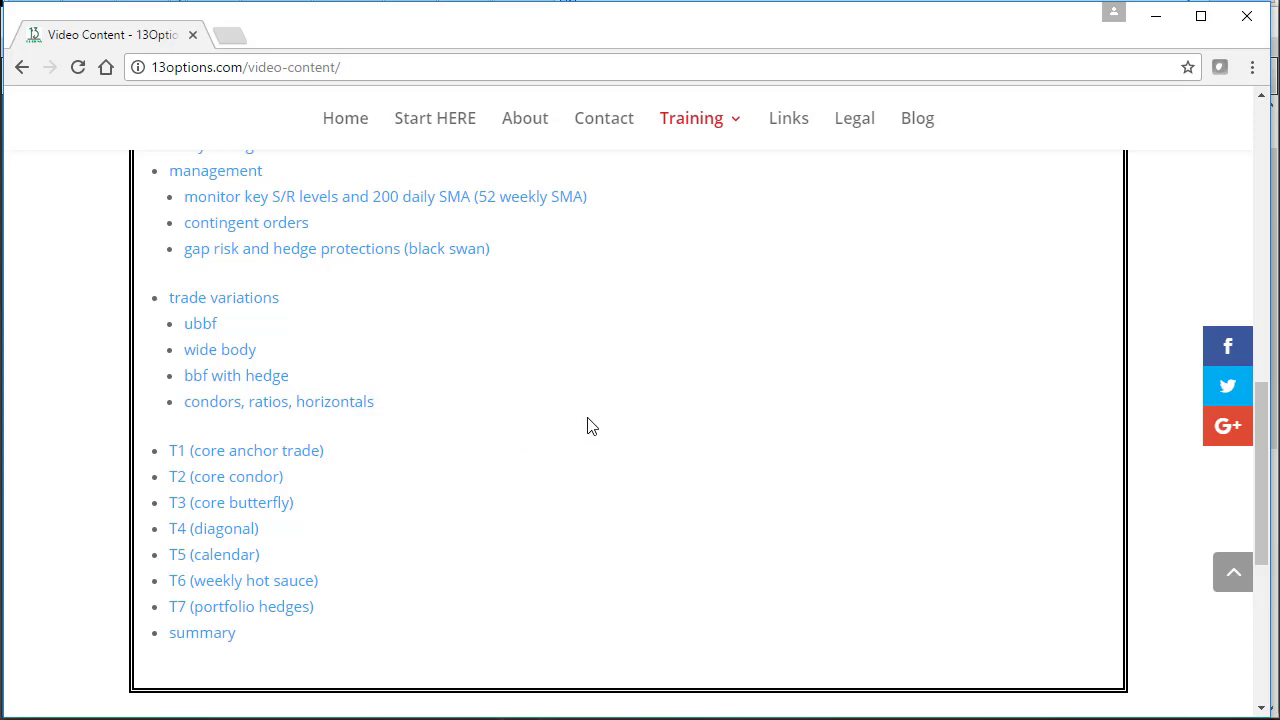
{"action": "scroll", "coordinate": [589, 426], "scroll_direction": "up", "scroll_amount": 3}
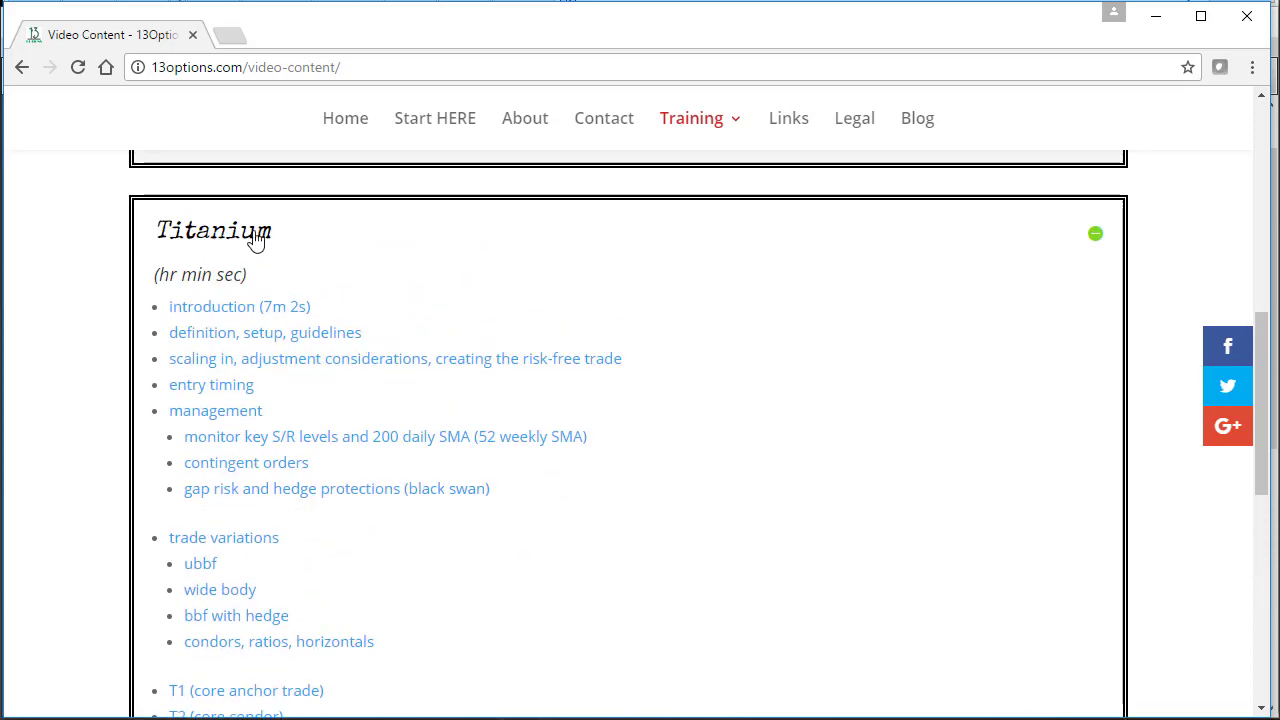
{"action": "left_click", "coordinate": [257, 237]}
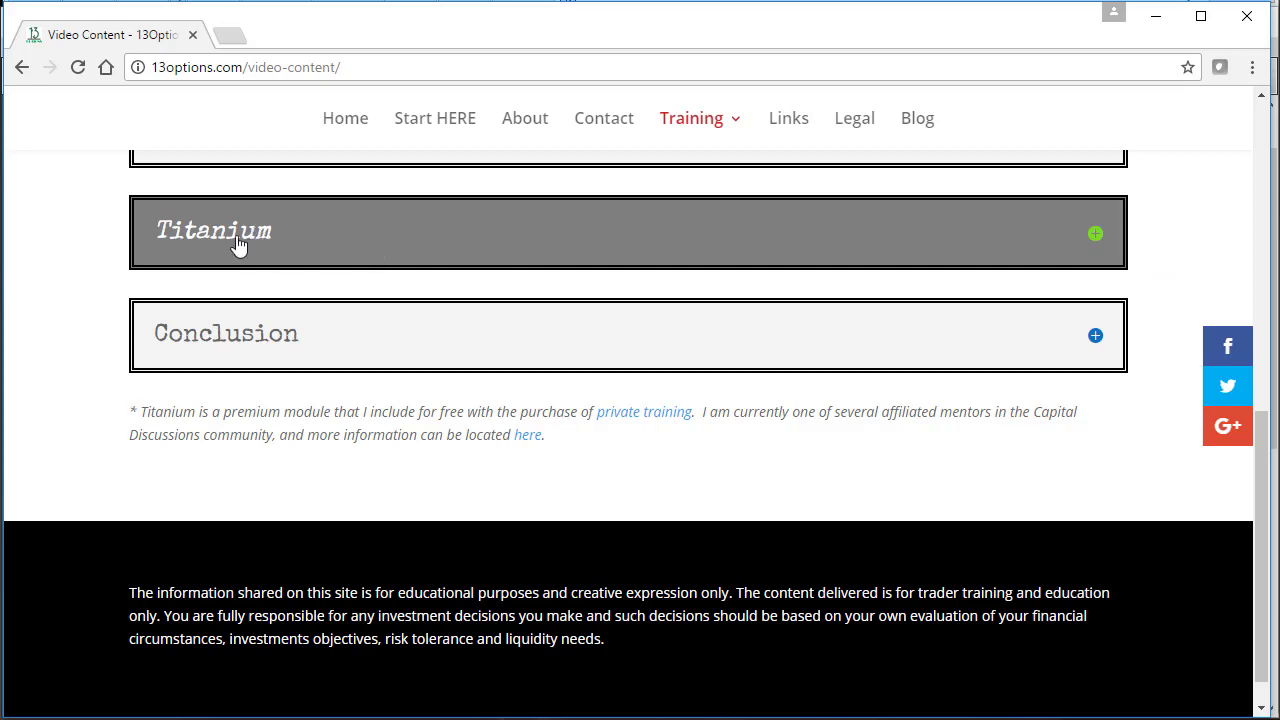
{"action": "left_click", "coordinate": [240, 250]}
{"action": "scroll", "coordinate": [390, 445], "scroll_direction": "down", "scroll_amount": 1}
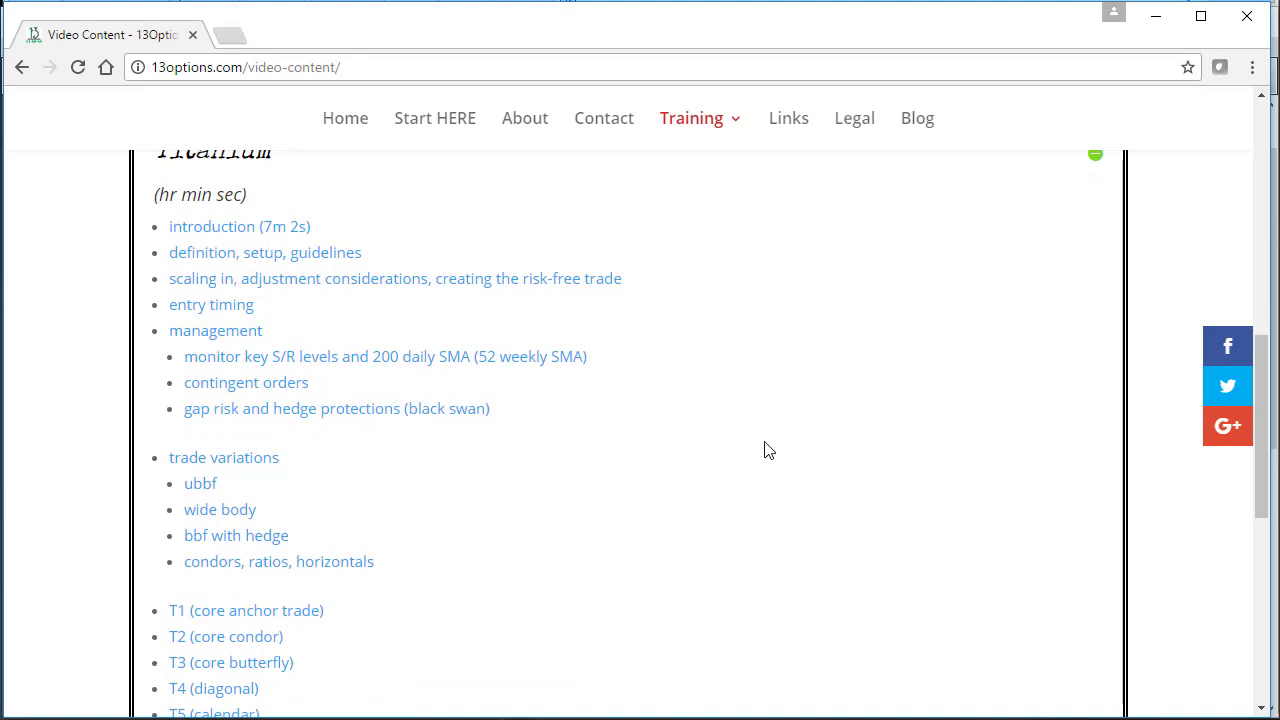
{"action": "scroll", "coordinate": [1050, 370], "scroll_direction": "up", "scroll_amount": 2}
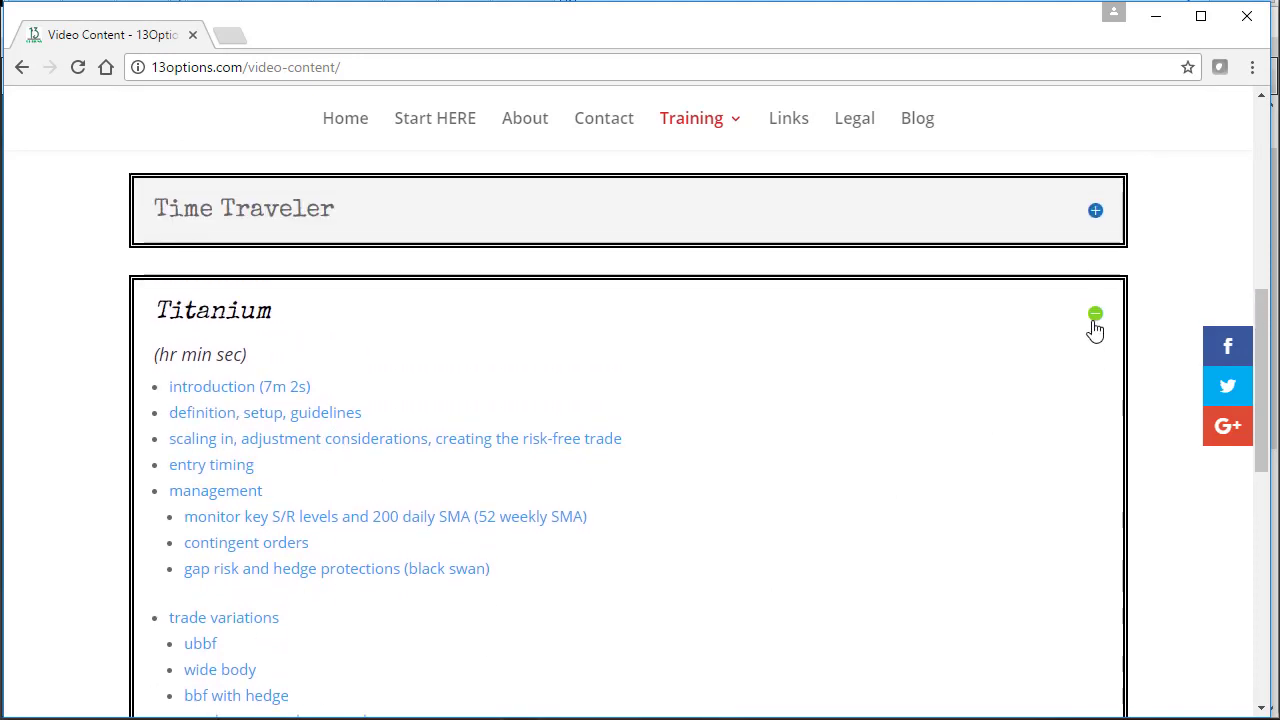
{"action": "left_click", "coordinate": [1099, 316]}
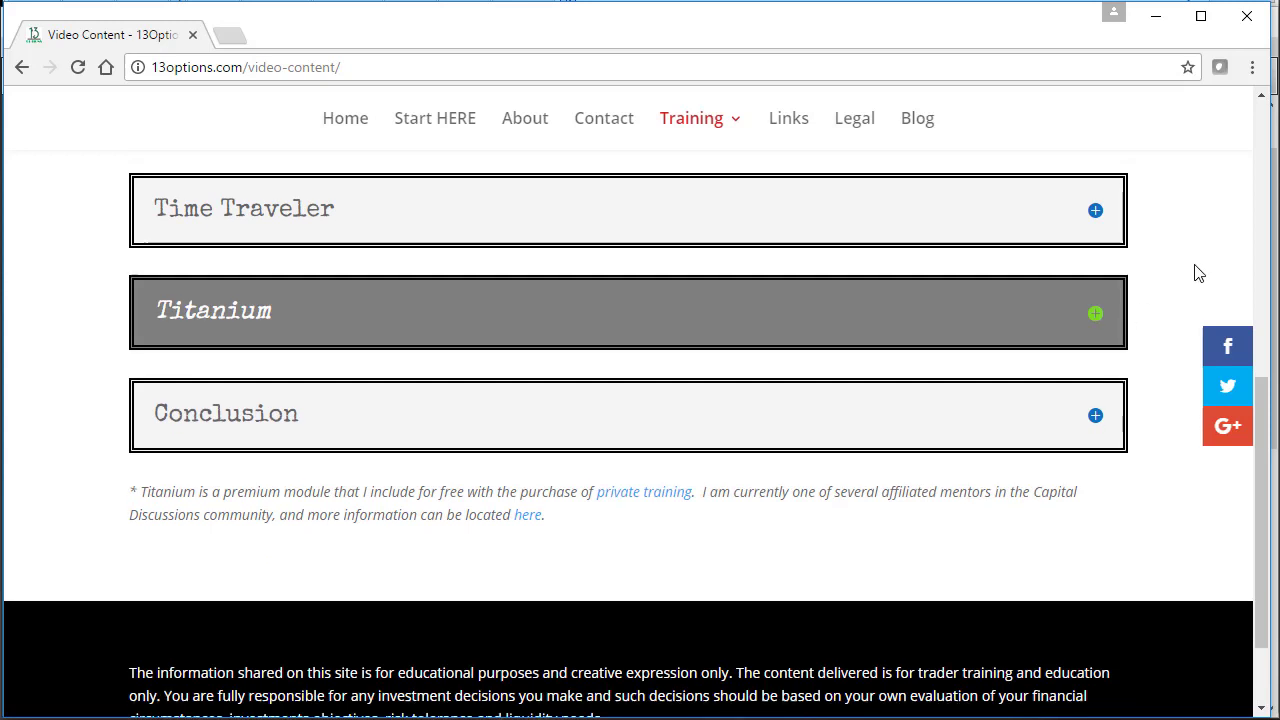